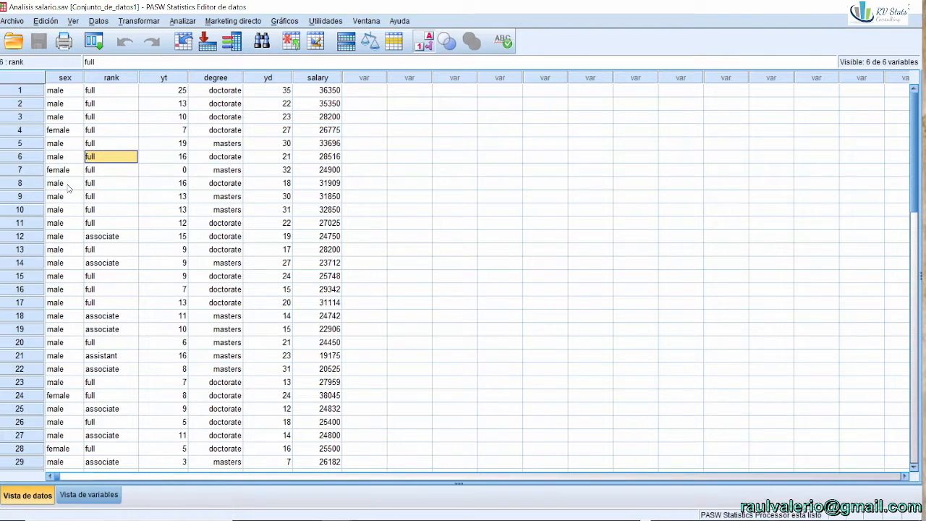
- Examine the rank values from row 6 to row 20 and the yt value in row 19
{"action": "key", "text": "Down"}
{"action": "key", "text": "Down"}
{"action": "key", "text": "Down"}
{"action": "key", "text": "Down"}
{"action": "key", "text": "Down"}
{"action": "key", "text": "Down"}
{"action": "key", "text": "Down"}
{"action": "key", "text": "Down"}
{"action": "key", "text": "Down"}
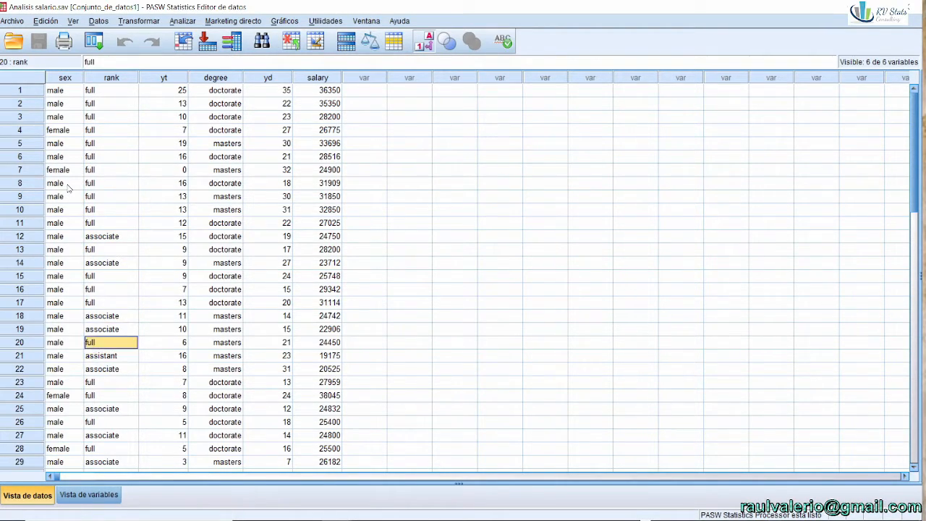
{"action": "key", "text": "Right"}
{"action": "key", "text": "Up"}
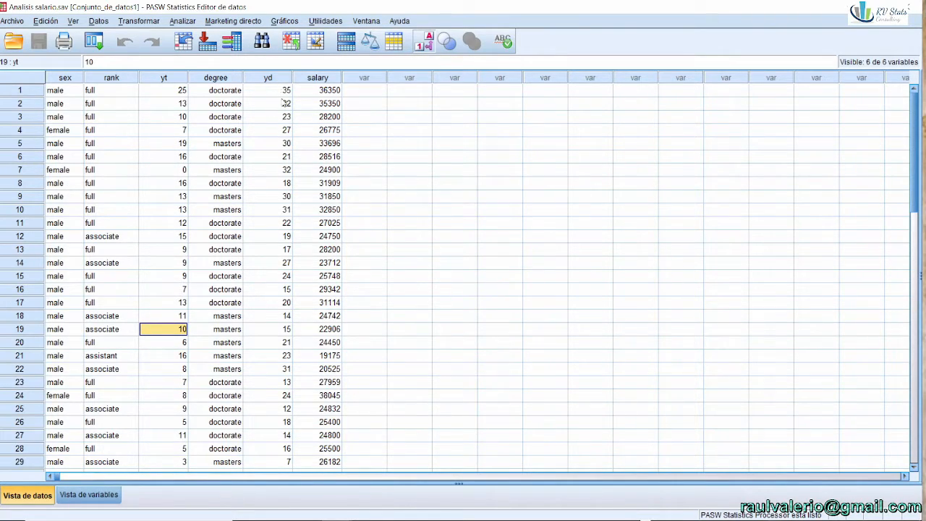
- Review the yd, salary and degree values of the cases in rows 7 to 10
{"action": "left_click", "coordinate": [282, 209]}
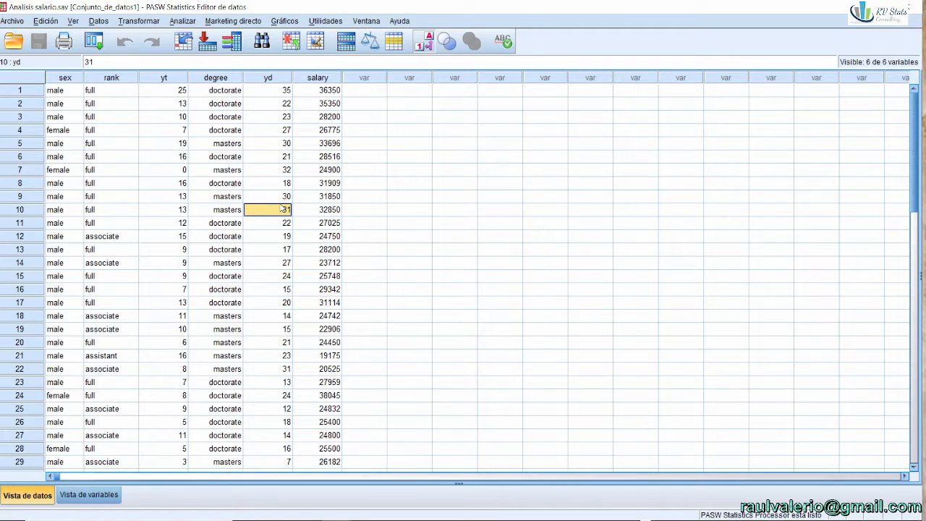
{"action": "left_click", "coordinate": [318, 212]}
{"action": "key", "text": "Left"}
{"action": "key", "text": "Left"}
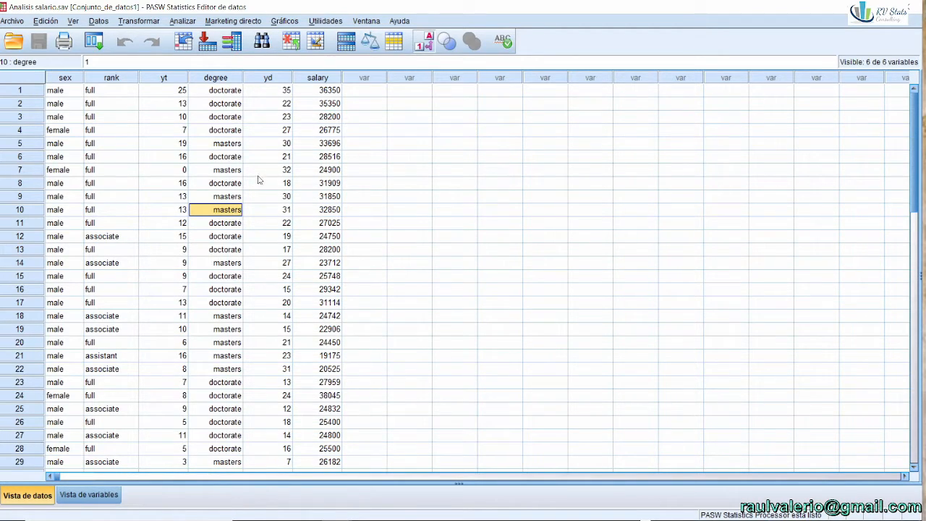
{"action": "left_click", "coordinate": [226, 184]}
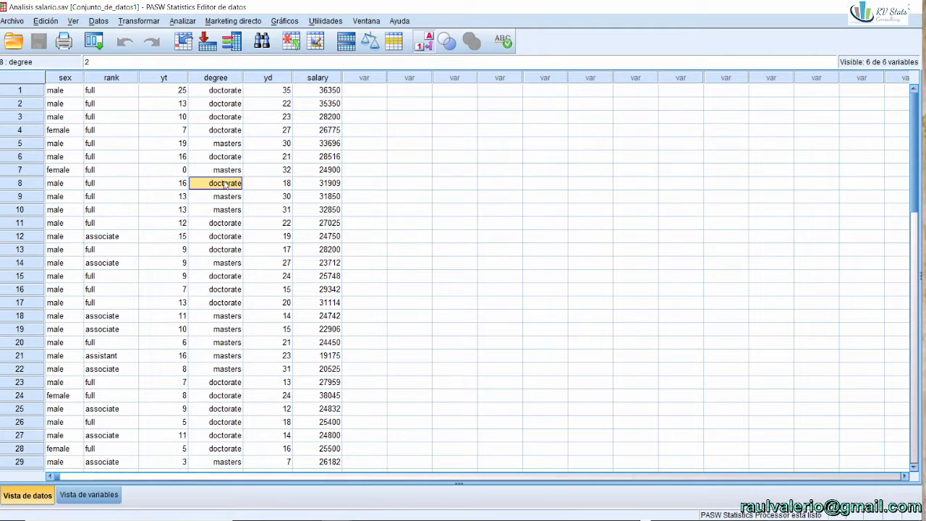
{"action": "left_click", "coordinate": [311, 172]}
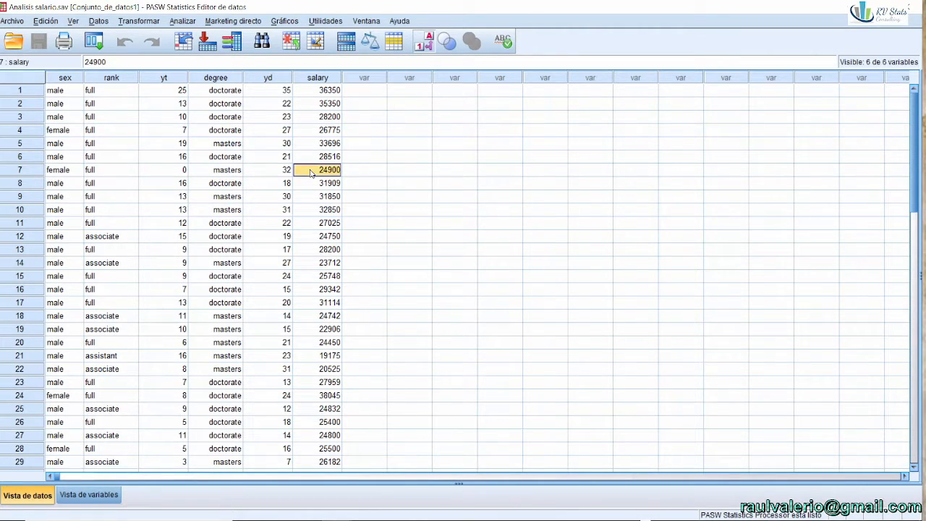
- Compare the rank categories of the cases in rows 9 to 14 with the degree in row 12
{"action": "left_click", "coordinate": [102, 198]}
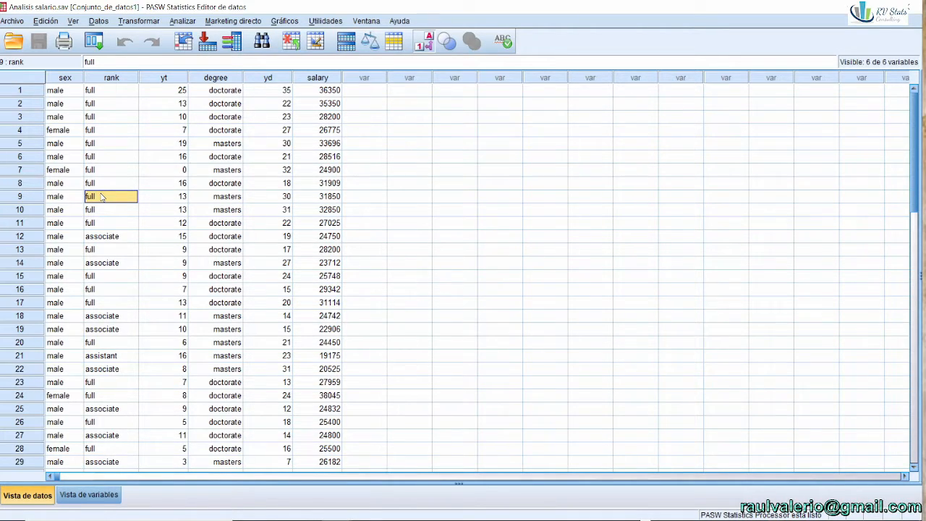
{"action": "key", "text": "Down"}
{"action": "key", "text": "Down"}
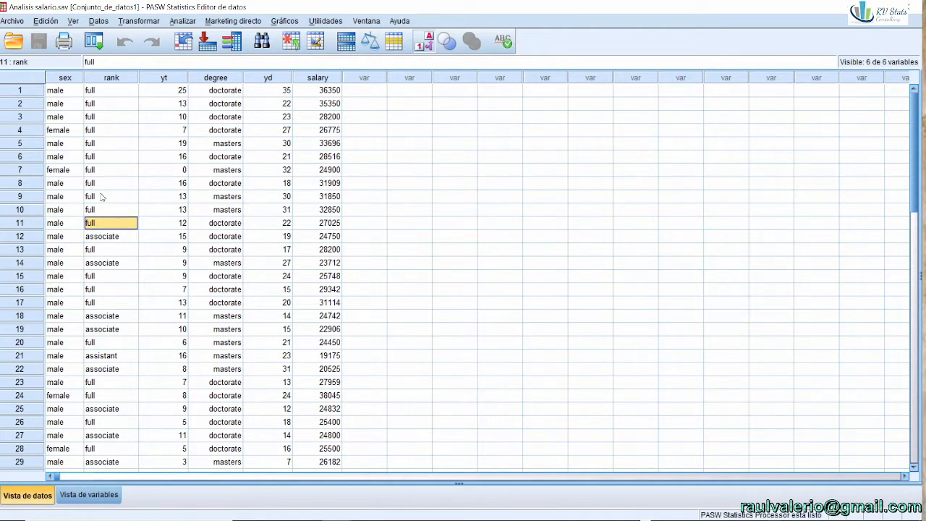
{"action": "left_click", "coordinate": [101, 263]}
{"action": "left_click", "coordinate": [236, 236]}
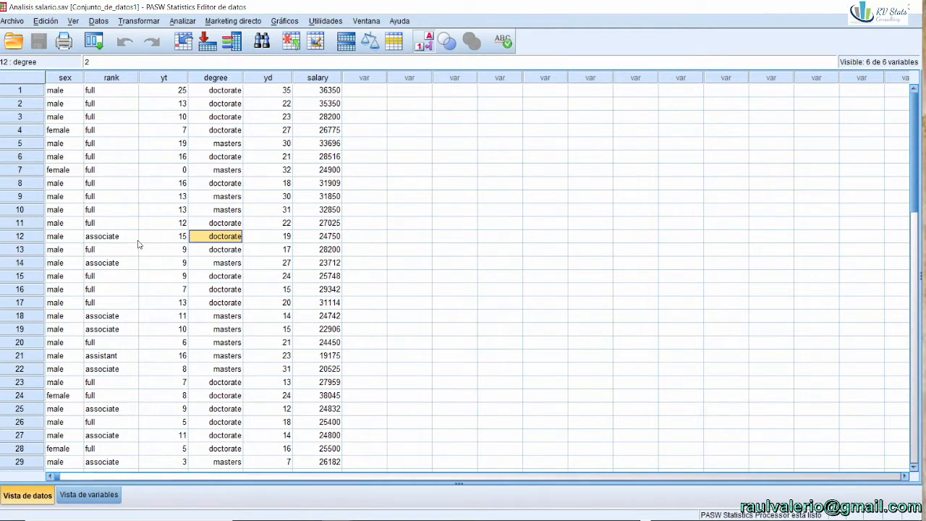
{"action": "left_click", "coordinate": [116, 248]}
{"action": "key", "text": "Up"}
{"action": "key", "text": "Up"}
{"action": "key", "text": "Up"}
{"action": "key", "text": "Up"}
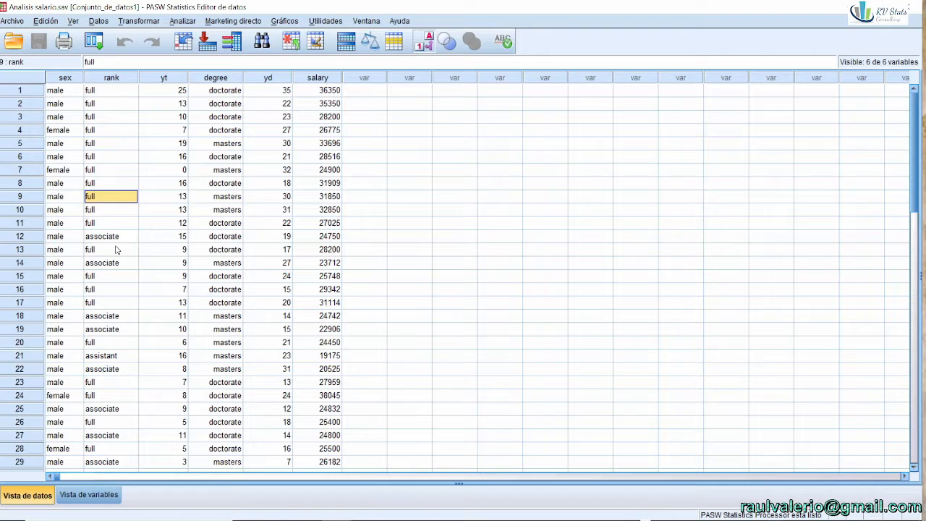
{"action": "key", "text": "Down"}
{"action": "key", "text": "Down"}
{"action": "key", "text": "Down"}
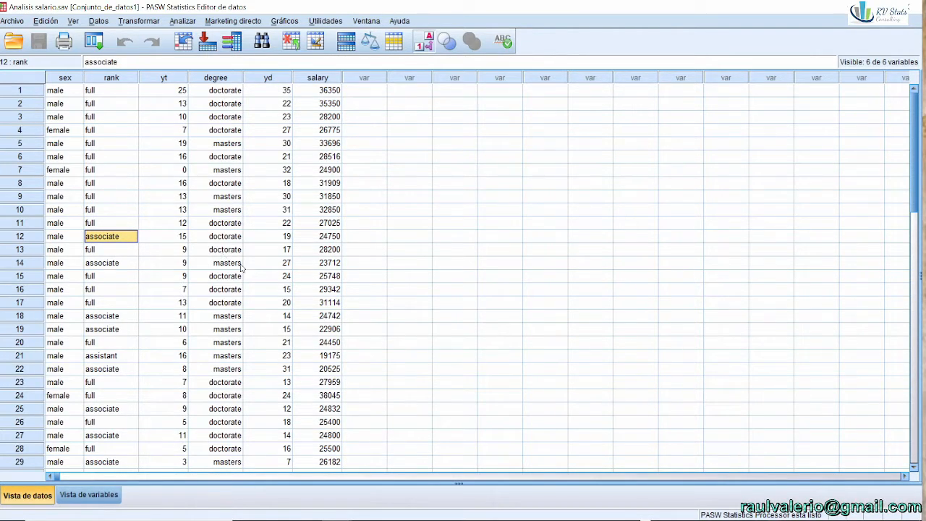
- Inspect the degree values in rows 13 to 17 and the salary of case 13
{"action": "left_click", "coordinate": [233, 302]}
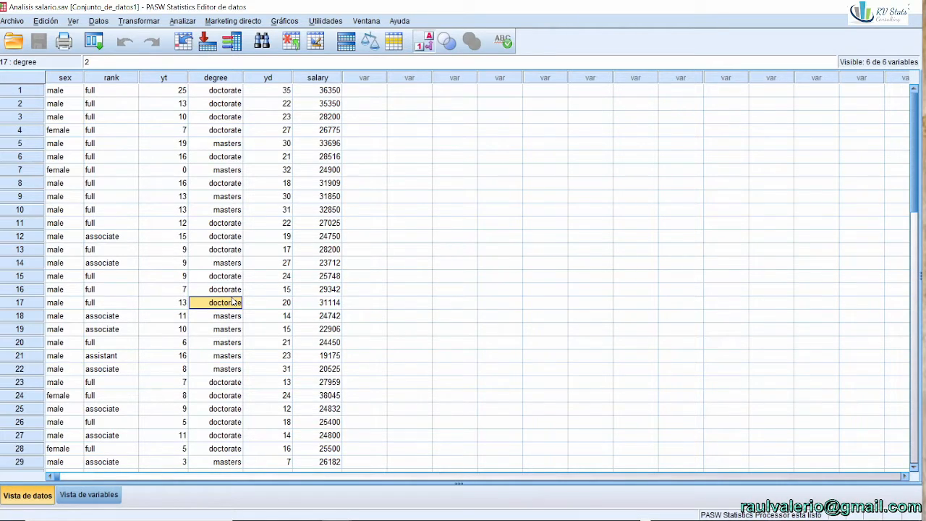
{"action": "left_click", "coordinate": [236, 278]}
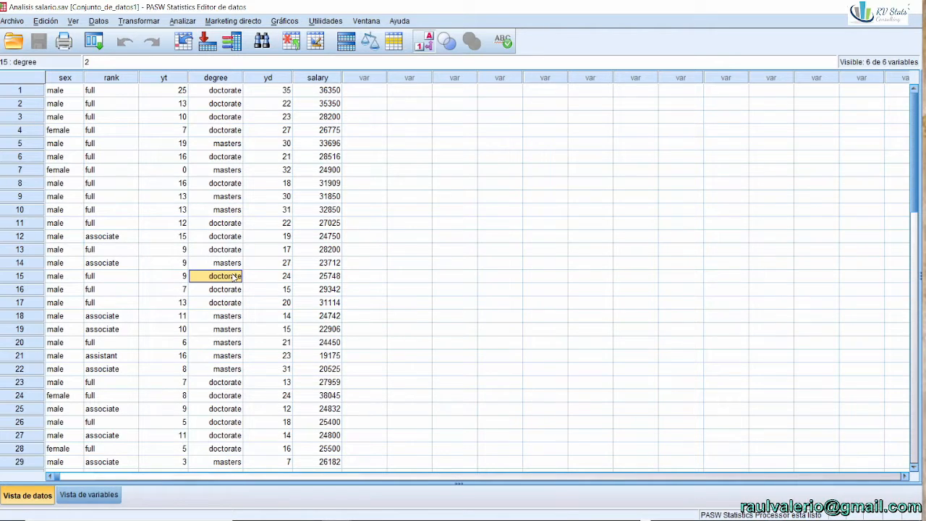
{"action": "left_click", "coordinate": [235, 266]}
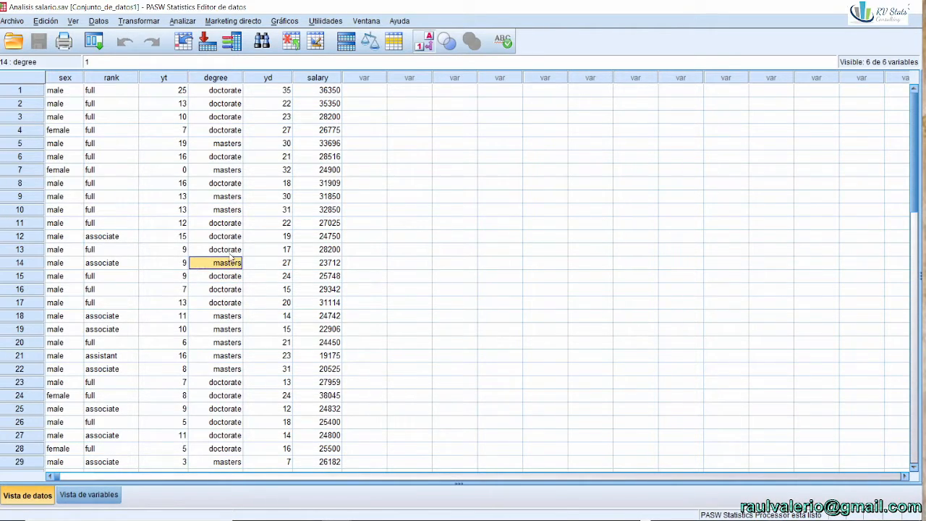
{"action": "left_click", "coordinate": [227, 251]}
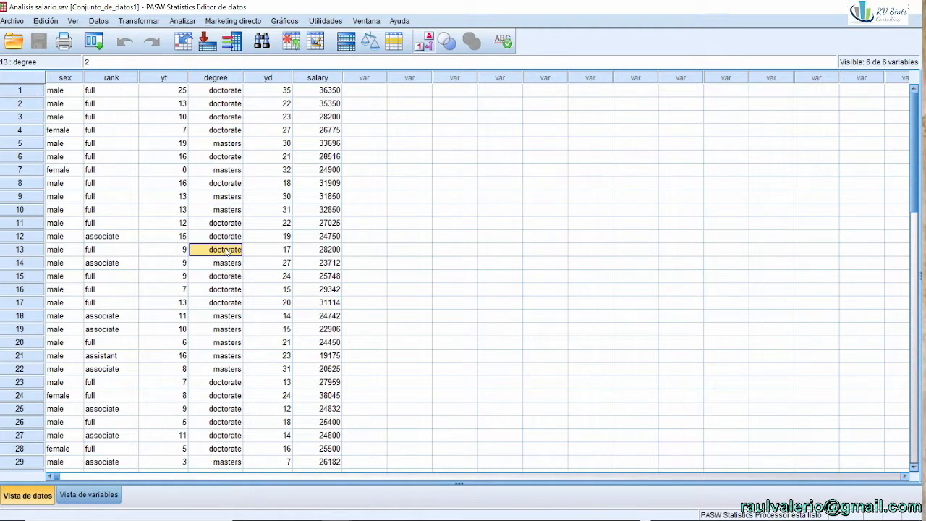
{"action": "left_click", "coordinate": [331, 253]}
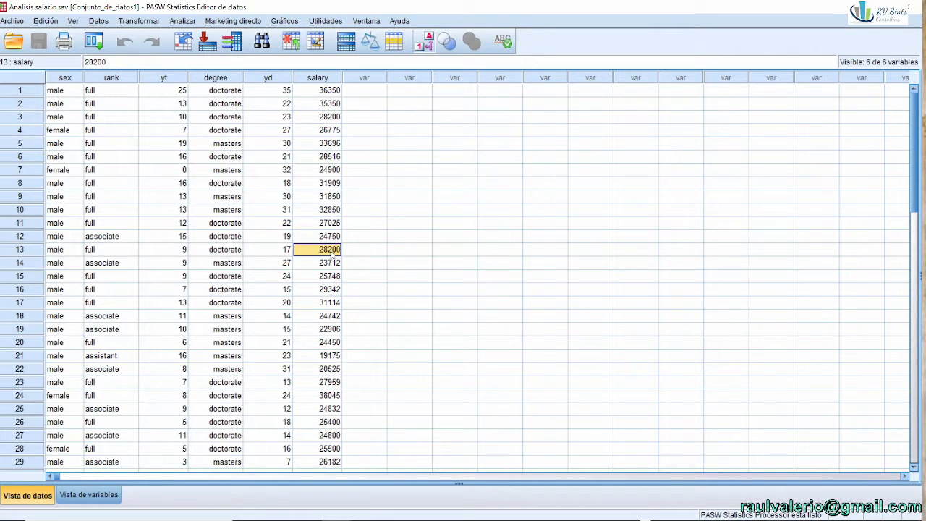
- Go through the rank values of the cases in rows 12 to 17
{"action": "left_click", "coordinate": [120, 251]}
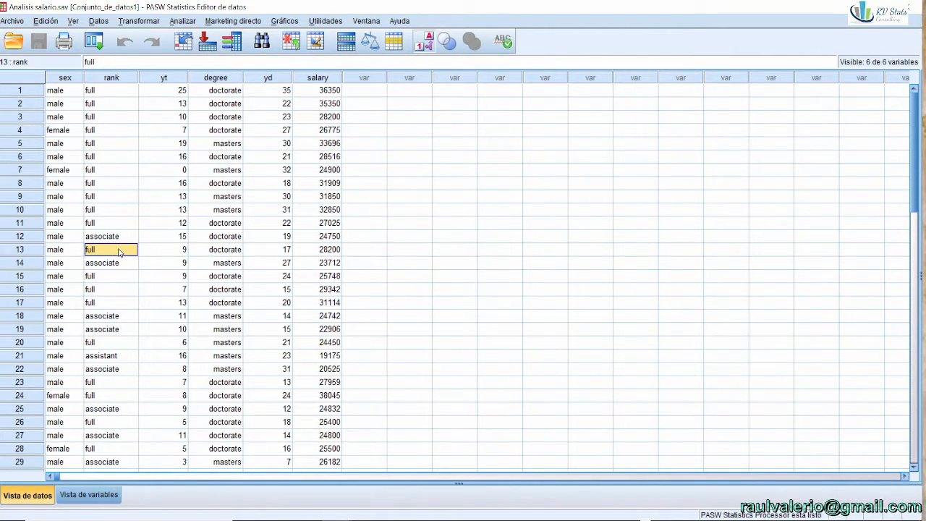
{"action": "key", "text": "Up"}
{"action": "key", "text": "Down"}
{"action": "key", "text": "Down"}
{"action": "key", "text": "Down"}
{"action": "key", "text": "Down"}
{"action": "key", "text": "Down"}
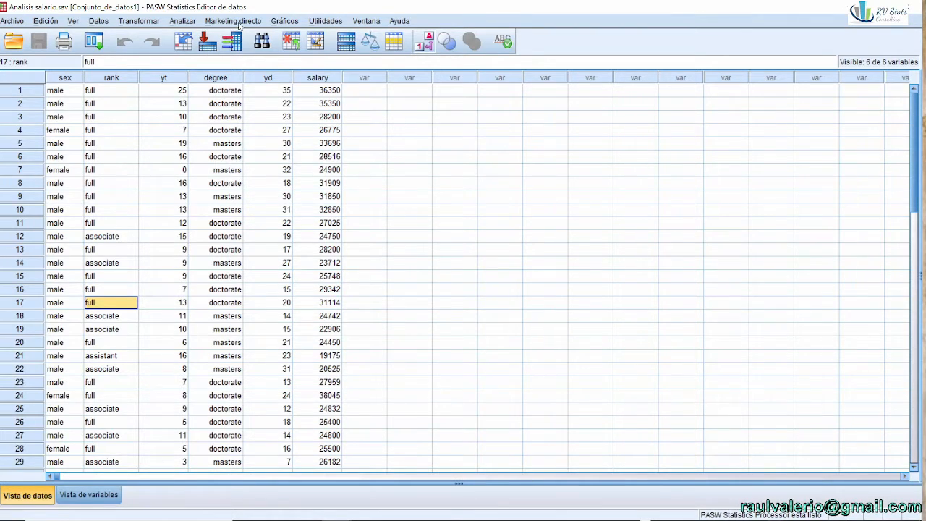
- Open the chart builder (Generador de gráficos) for the salary dataset
{"action": "left_click", "coordinate": [237, 24]}
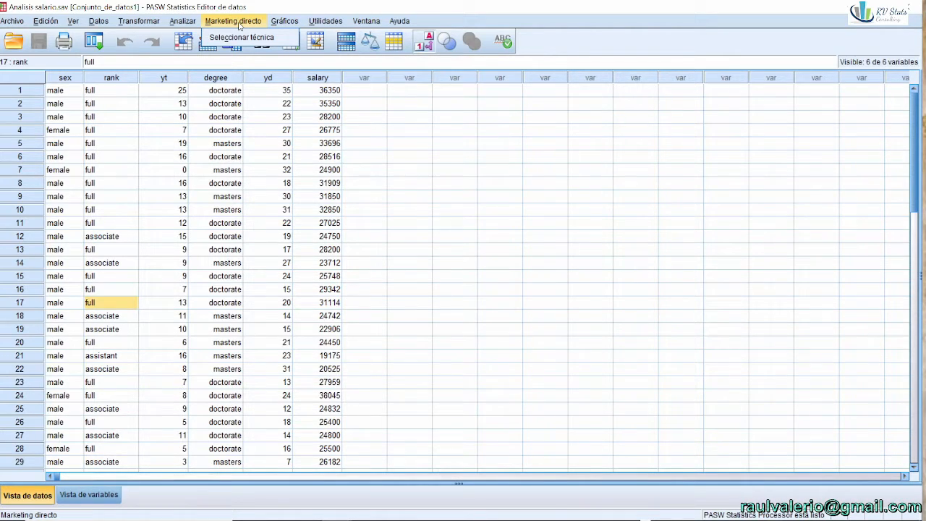
{"action": "left_click", "coordinate": [291, 22]}
{"action": "left_click", "coordinate": [293, 22]}
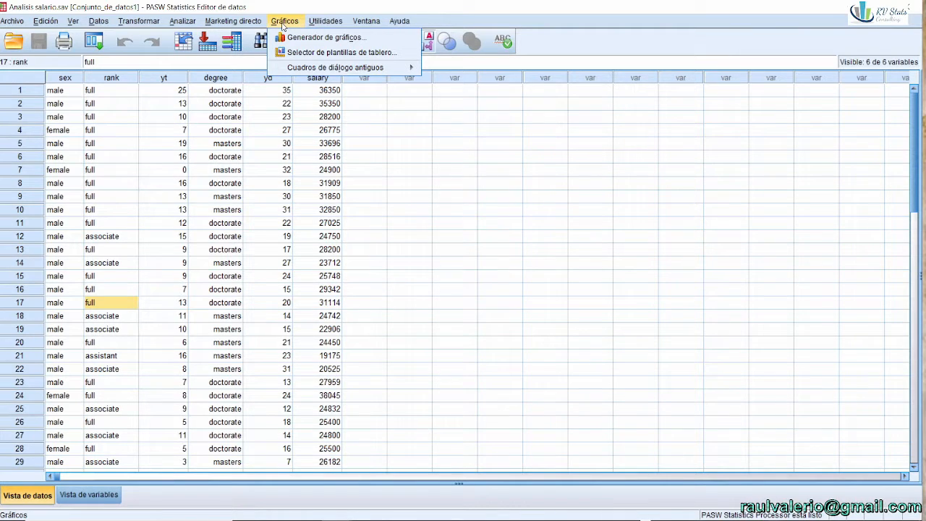
{"action": "left_click", "coordinate": [287, 37]}
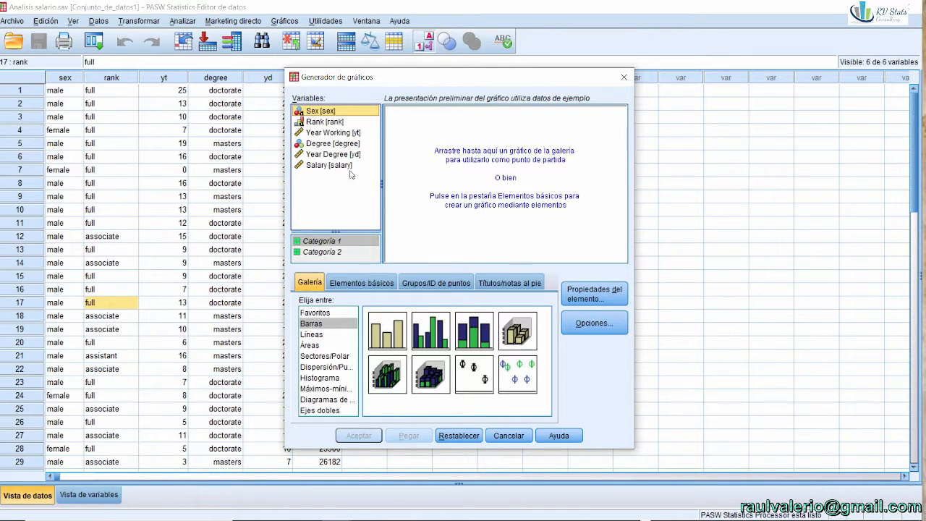
- Place a simple boxplot from the gallery's boxplot category in the chart preview
{"action": "left_click", "coordinate": [325, 336]}
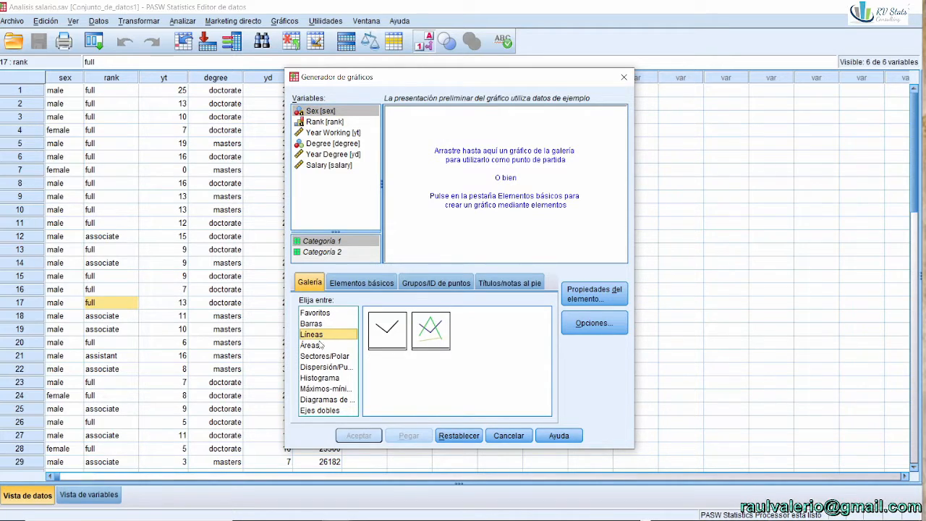
{"action": "left_click", "coordinate": [331, 370]}
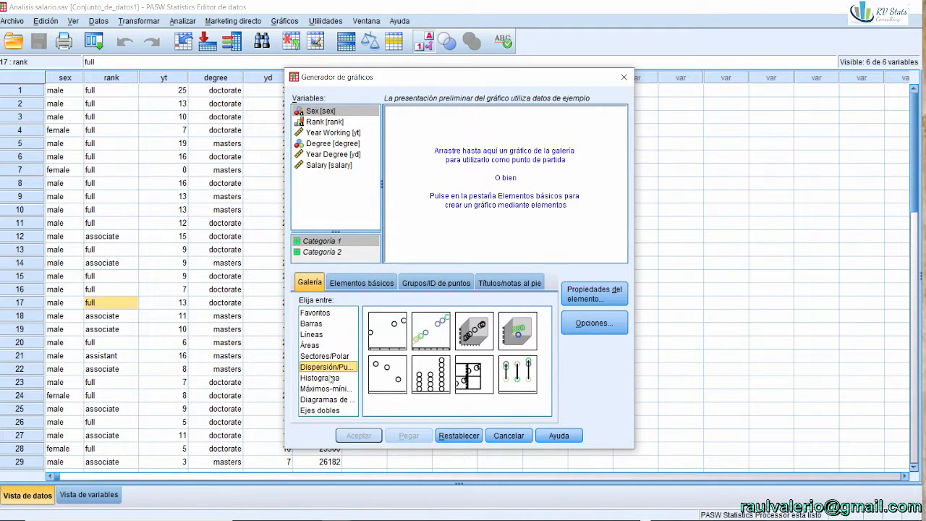
{"action": "left_click", "coordinate": [335, 379]}
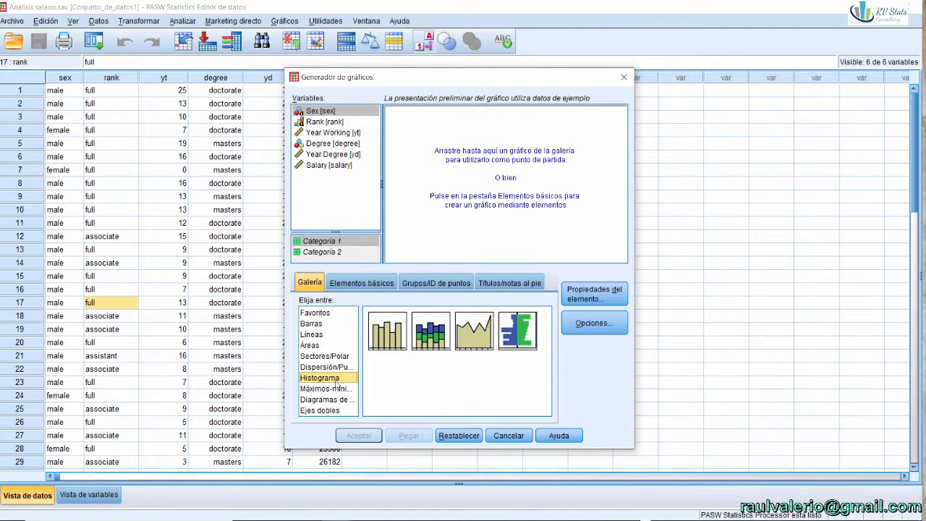
{"action": "left_click", "coordinate": [323, 400]}
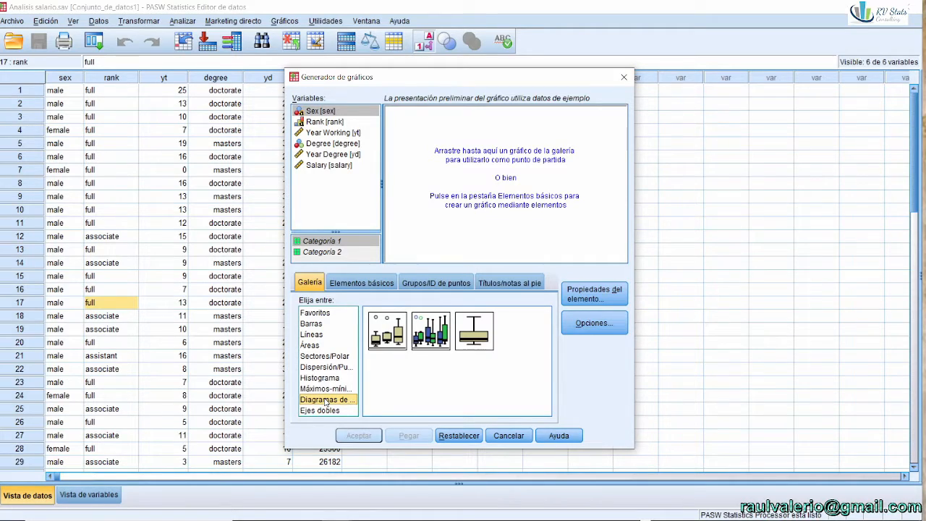
{"action": "left_click", "coordinate": [395, 336]}
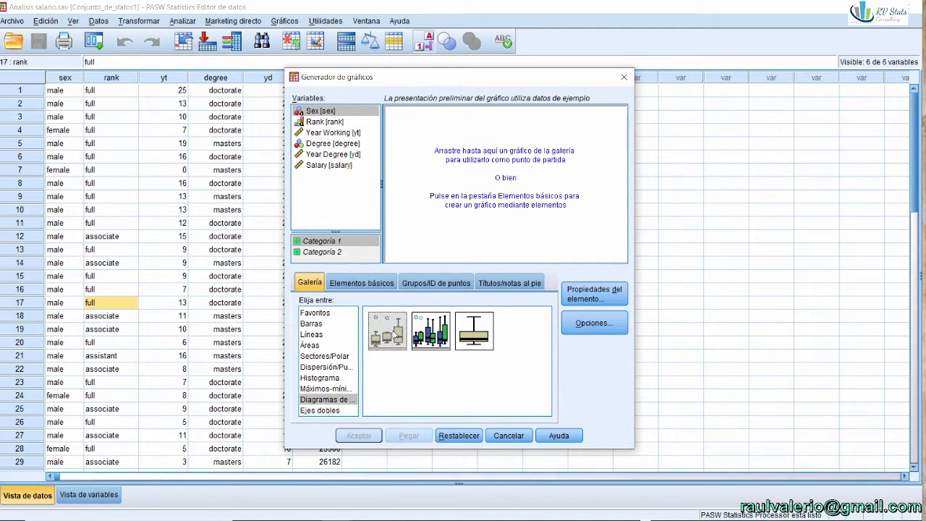
{"action": "left_click_drag", "start_coordinate": [394, 335], "coordinate": [454, 211]}
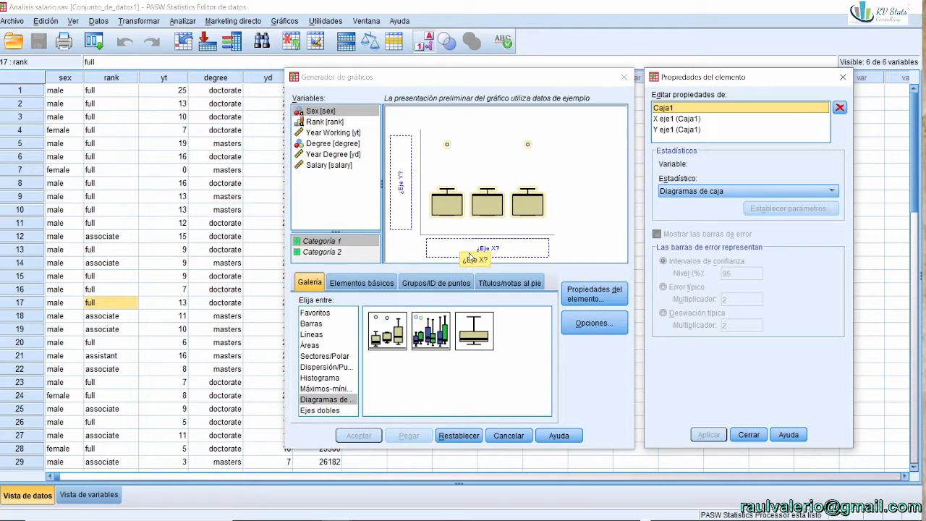
- Assign Salary to the Y axis and Rank to the X axis, and generate the boxplot
{"action": "left_click", "coordinate": [330, 166]}
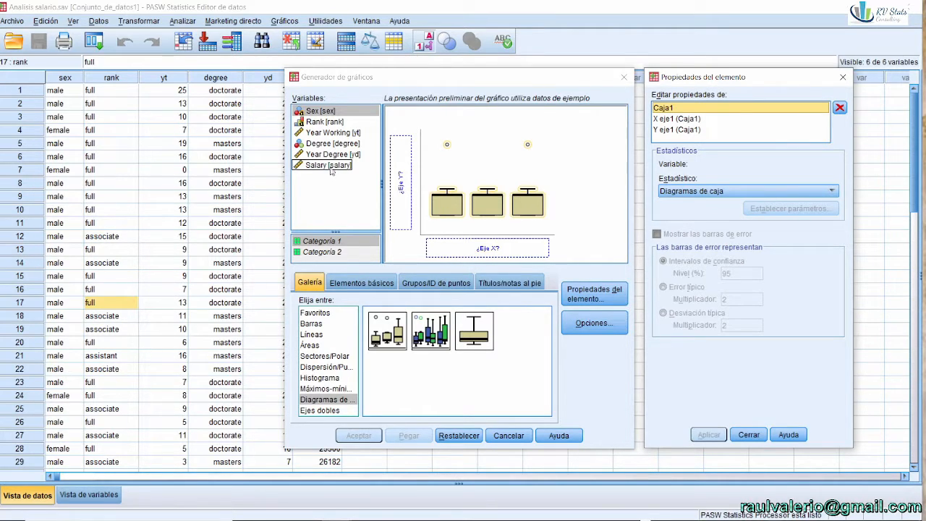
{"action": "left_click_drag", "start_coordinate": [331, 167], "coordinate": [402, 174]}
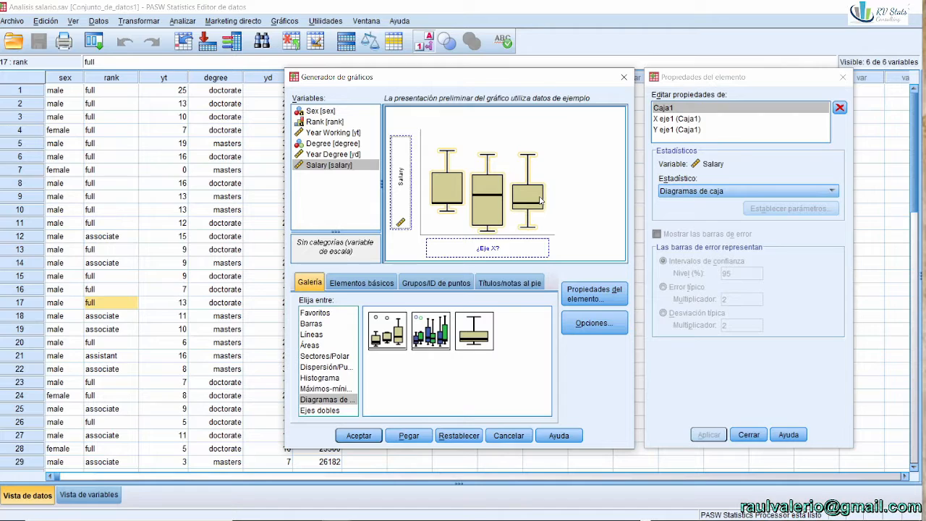
{"action": "left_click_drag", "start_coordinate": [330, 121], "coordinate": [476, 250]}
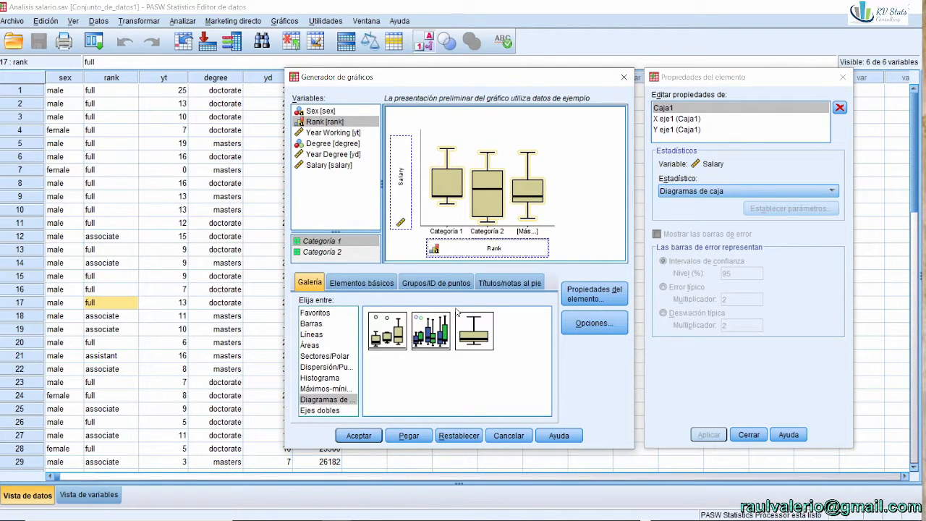
{"action": "left_click", "coordinate": [359, 436]}
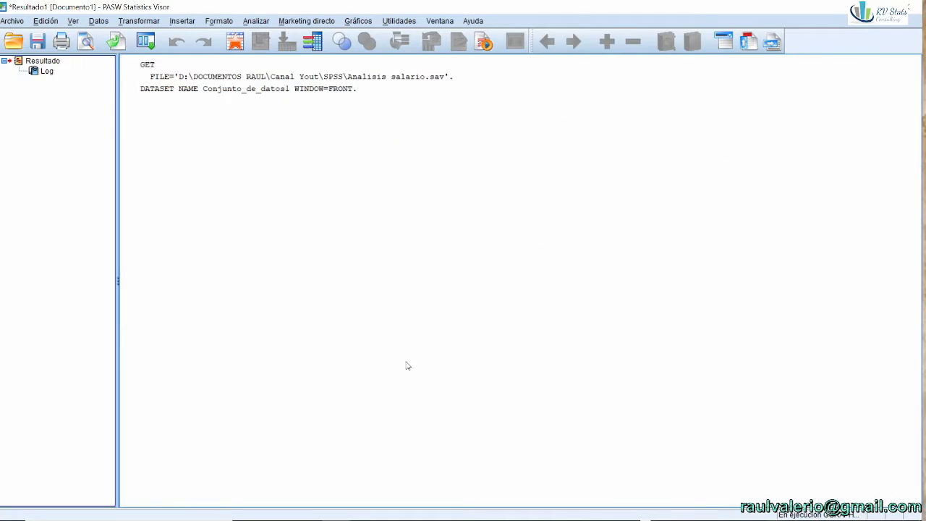
- Examine the boxplot of Salary by Rank in the output, comparing the assistant, associate and full groups
{"action": "left_click_drag", "start_coordinate": [917, 351], "coordinate": [918, 405]}
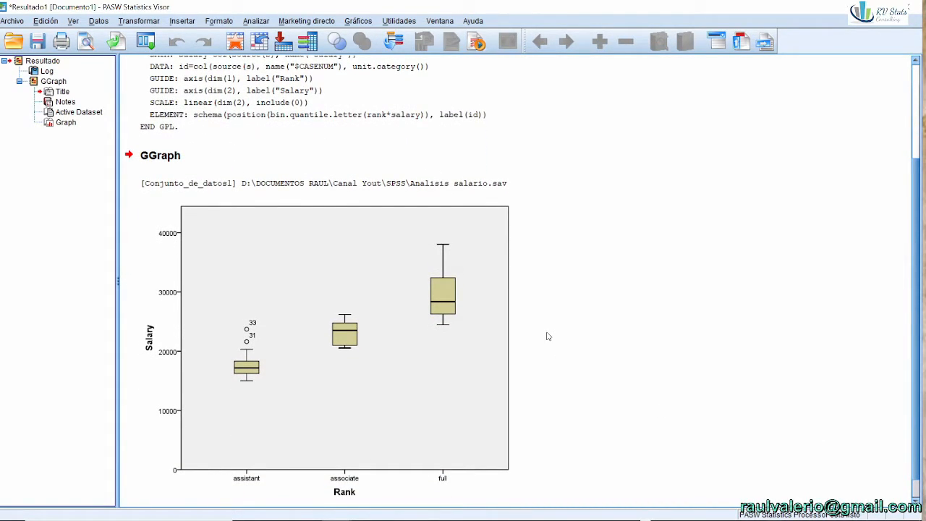
{"action": "left_click", "coordinate": [333, 338]}
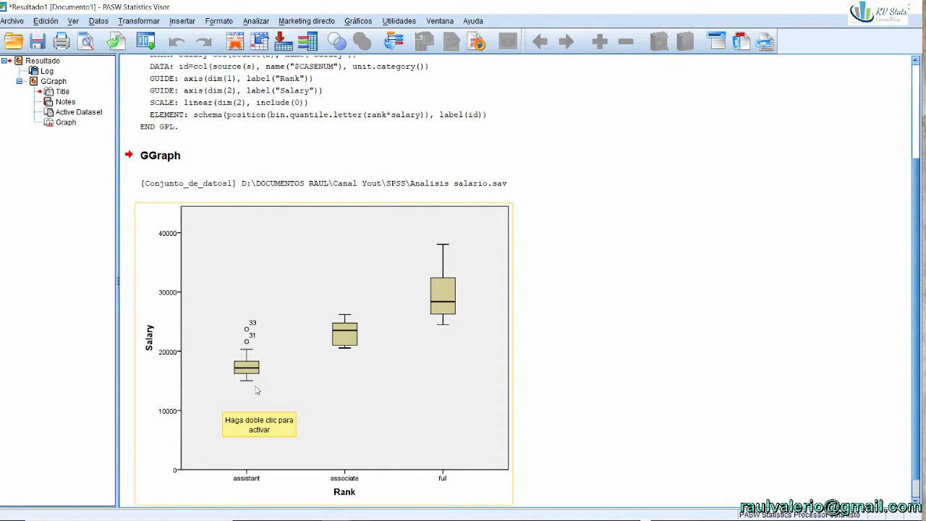
{"action": "left_click", "coordinate": [257, 328]}
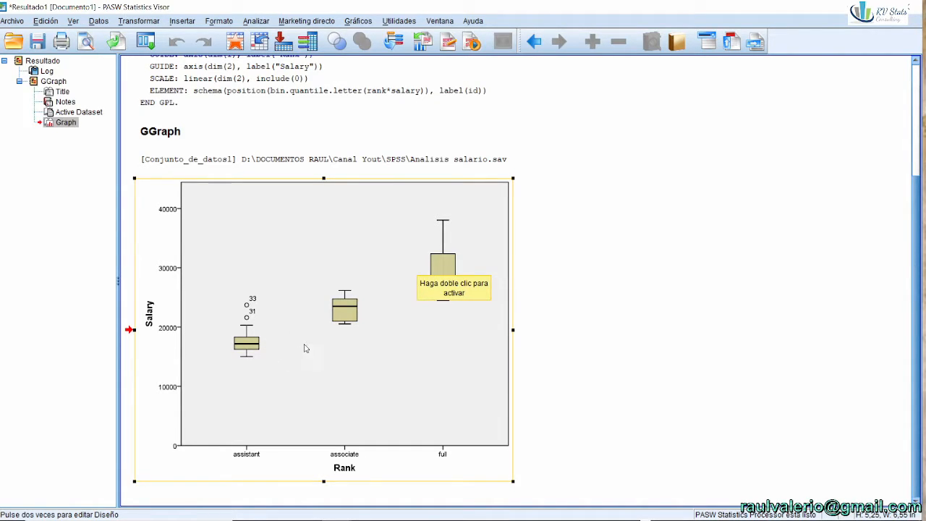
{"action": "left_click", "coordinate": [636, 345]}
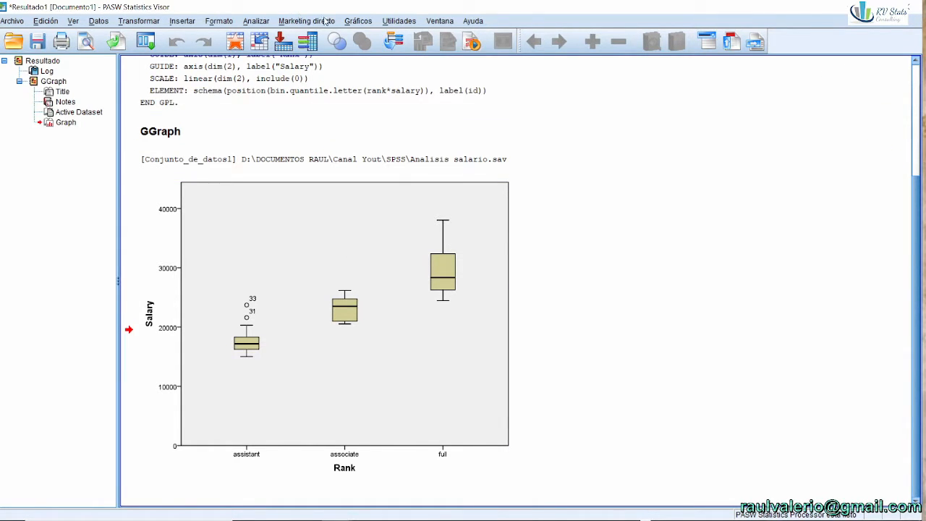
- Reopen the chart builder and switch the Salary by Rank chart to a clustered boxplot
{"action": "left_click", "coordinate": [358, 21]}
{"action": "left_click", "coordinate": [388, 38]}
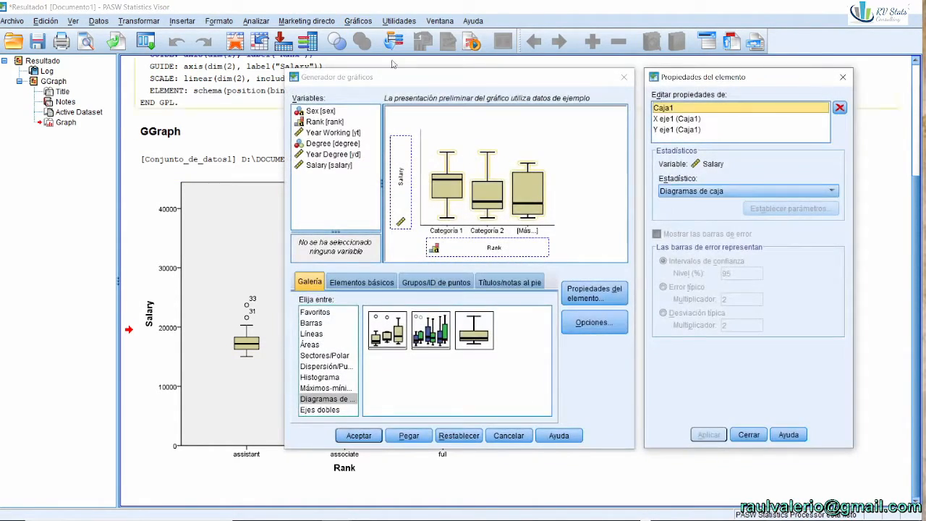
{"action": "left_click", "coordinate": [338, 398]}
{"action": "left_click", "coordinate": [429, 339]}
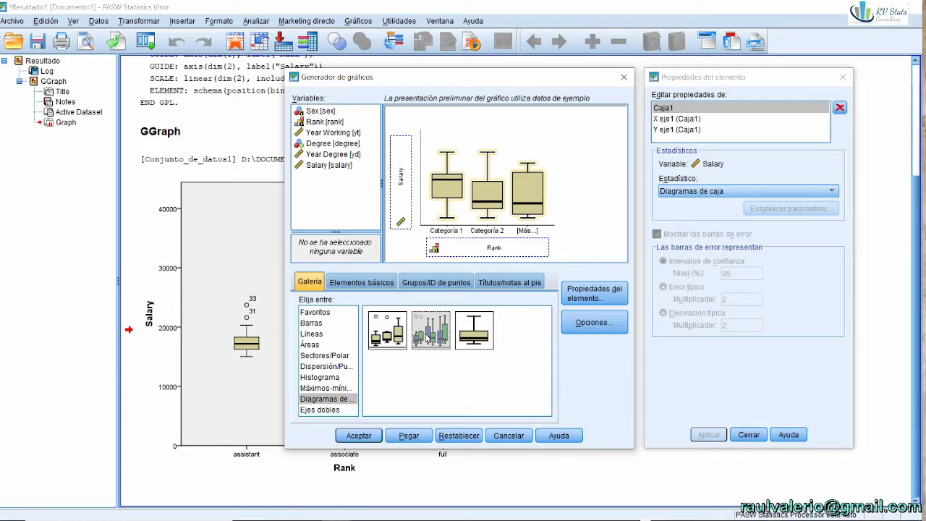
{"action": "double_click", "coordinate": [432, 337]}
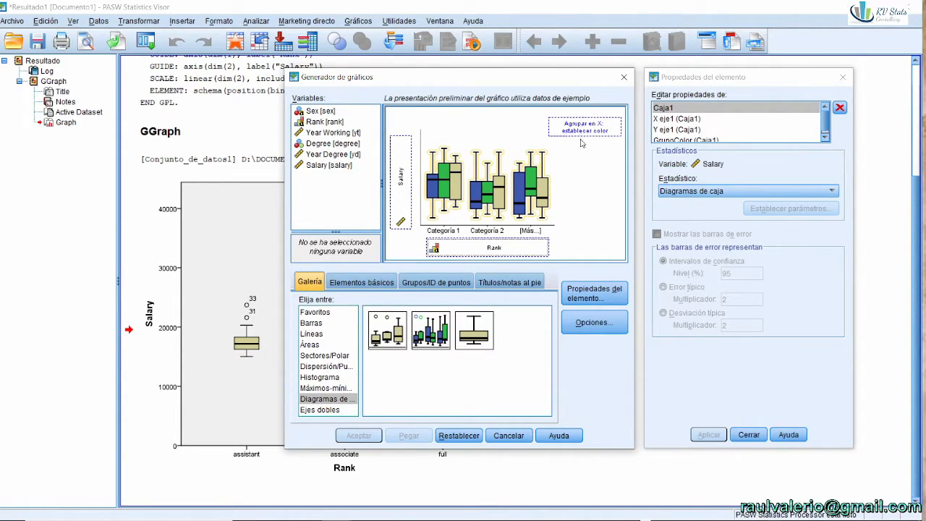
- Assign Sex as the color clustering variable on X and generate the clustered boxplot
{"action": "left_click_drag", "start_coordinate": [318, 111], "coordinate": [579, 134]}
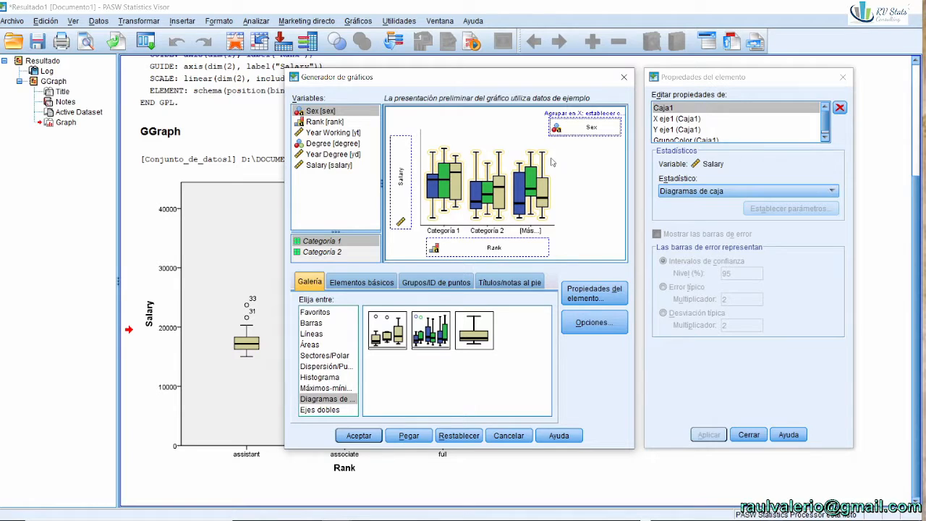
{"action": "left_click", "coordinate": [359, 436]}
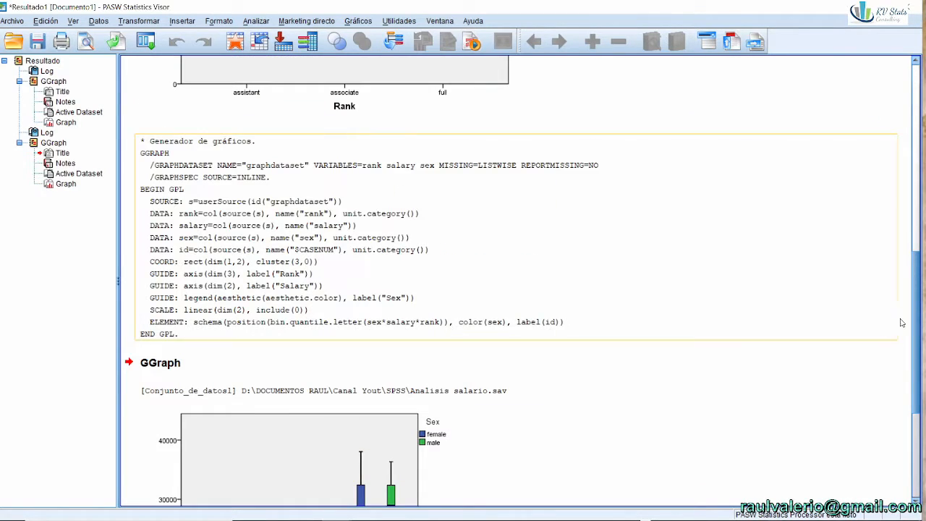
{"action": "left_click_drag", "start_coordinate": [914, 323], "coordinate": [907, 400]}
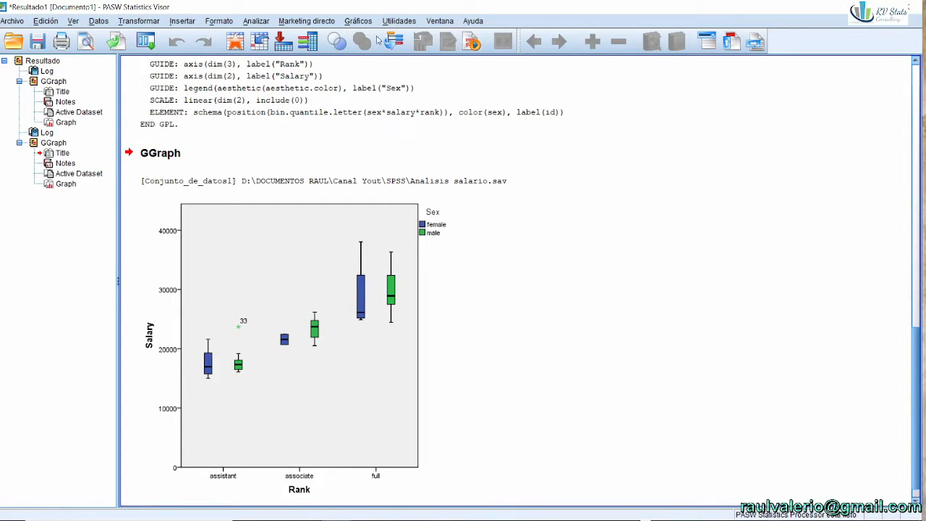
- Generate another clustered boxplot of Salary by Rank, replacing Sex with Degree as the color clustering variable
{"action": "left_click", "coordinate": [358, 22]}
{"action": "left_click", "coordinate": [372, 39]}
{"action": "mouse_move", "coordinate": [583, 134]}
{"action": "left_mouse_down"}
{"action": "mouse_move", "coordinate": [521, 142]}
{"action": "mouse_move", "coordinate": [341, 129]}
{"action": "mouse_move", "coordinate": [447, 138]}
{"action": "mouse_move", "coordinate": [582, 130]}
{"action": "left_mouse_up"}
{"action": "left_click", "coordinate": [325, 146]}
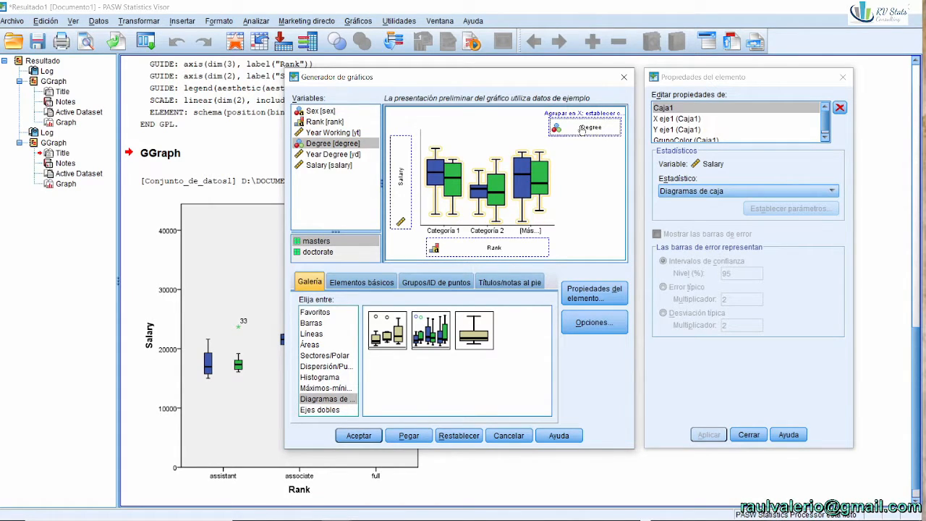
{"action": "left_click", "coordinate": [359, 436]}
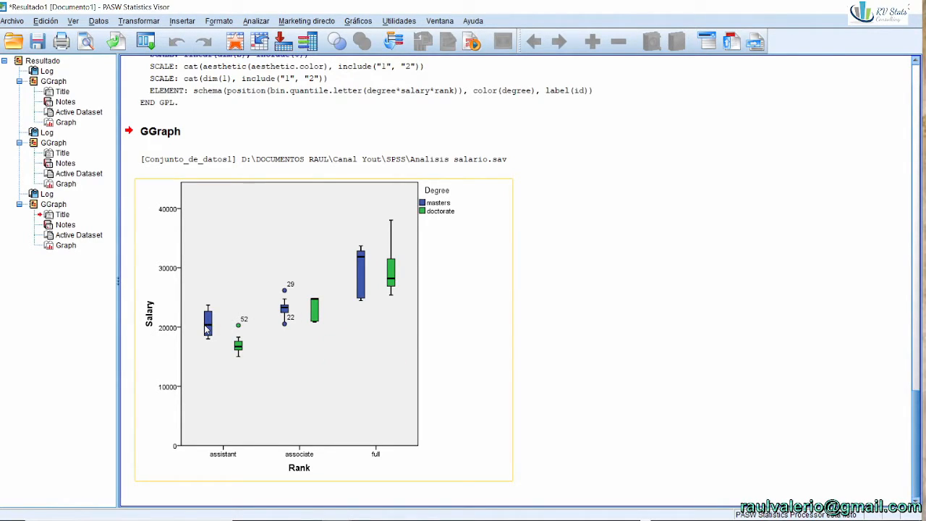
{"action": "left_click", "coordinate": [535, 316]}
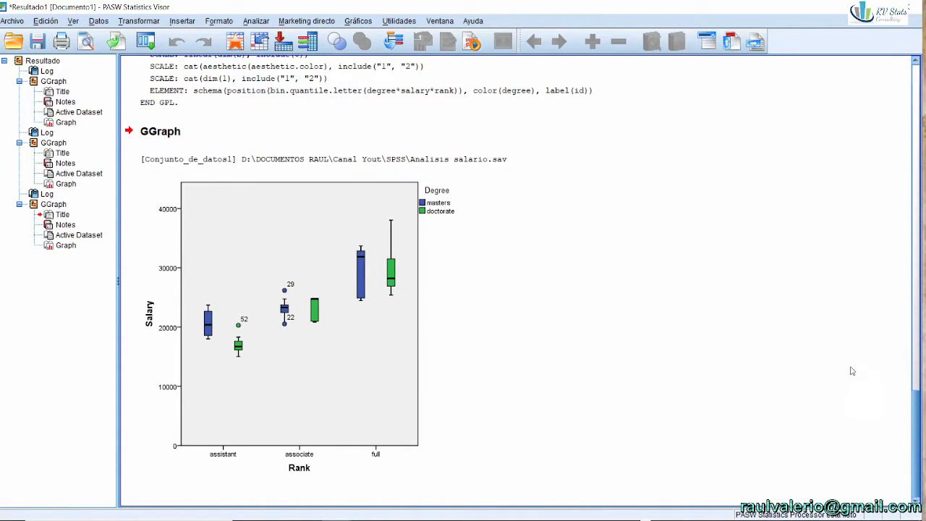
- Look back at the simple boxplot of Salary by Rank in the output
{"action": "left_click_drag", "start_coordinate": [915, 432], "coordinate": [916, 152]}
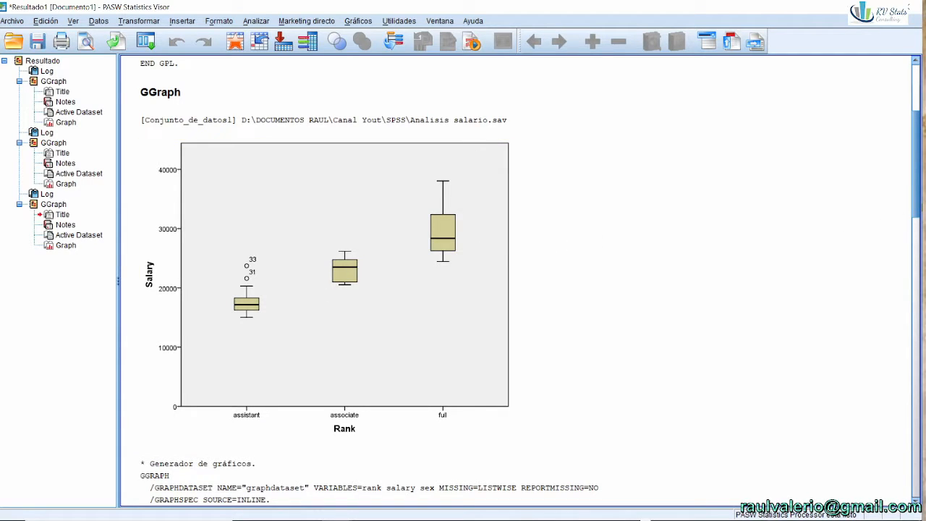
{"action": "left_click_drag", "start_coordinate": [917, 207], "coordinate": [917, 194]}
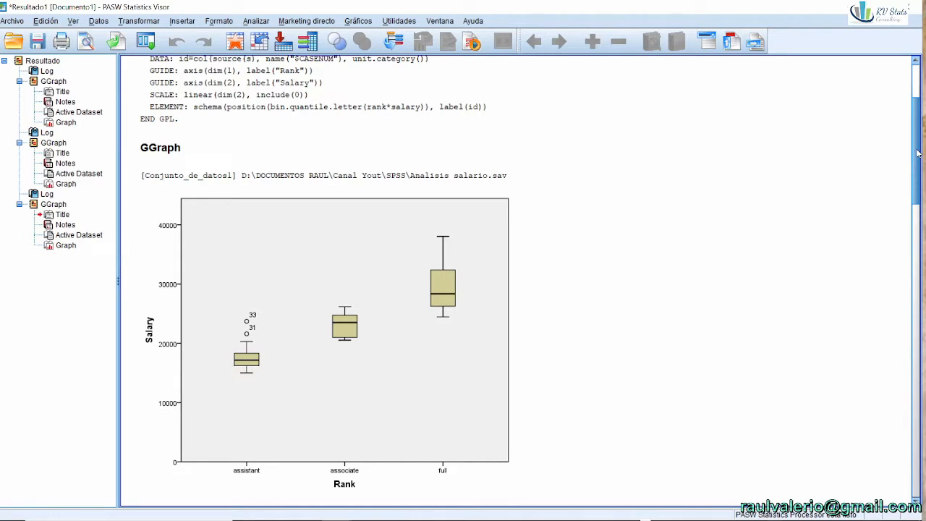
{"action": "left_click_drag", "start_coordinate": [918, 152], "coordinate": [920, 445]}
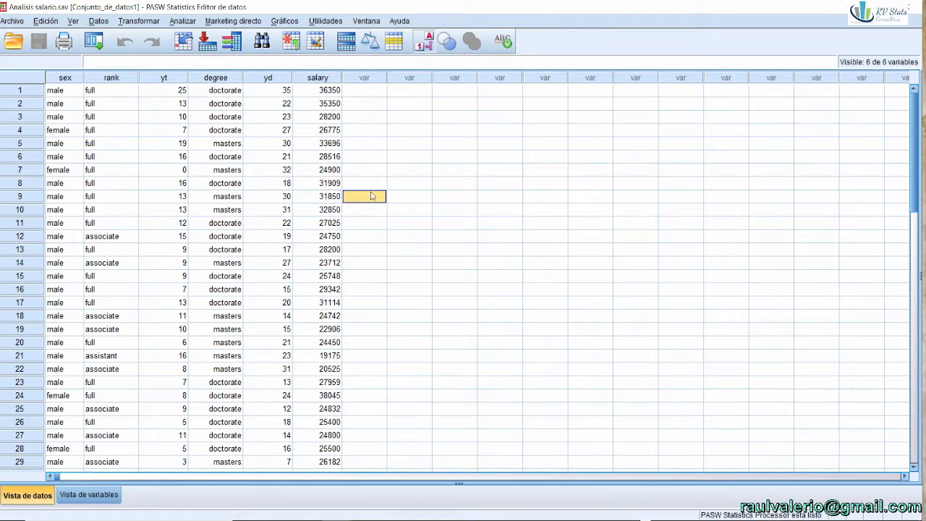
- Open the compare-means procedure Medias for the salary dataset from the data editor
{"action": "left_click", "coordinate": [275, 186]}
{"action": "left_click", "coordinate": [184, 20]}
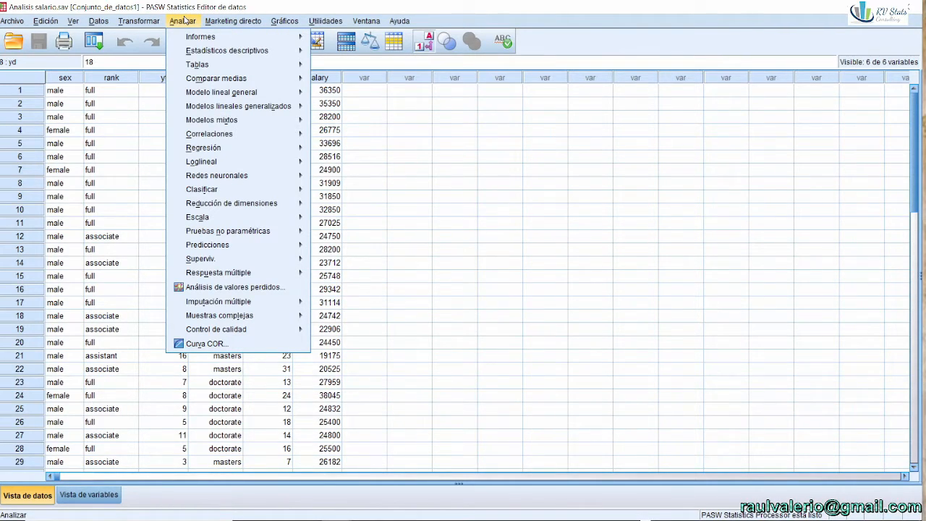
{"action": "mouse_move", "coordinate": [245, 54]}
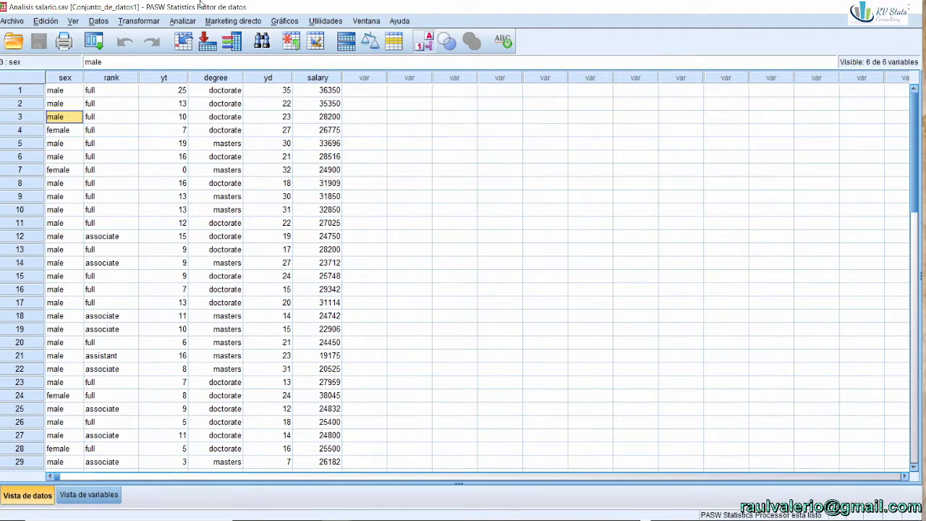
{"action": "left_click", "coordinate": [171, 23]}
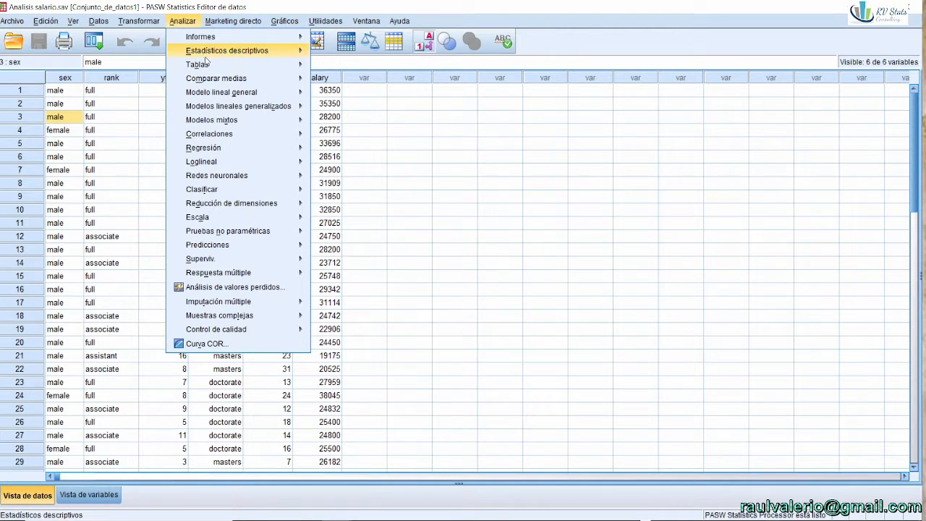
{"action": "mouse_move", "coordinate": [248, 81]}
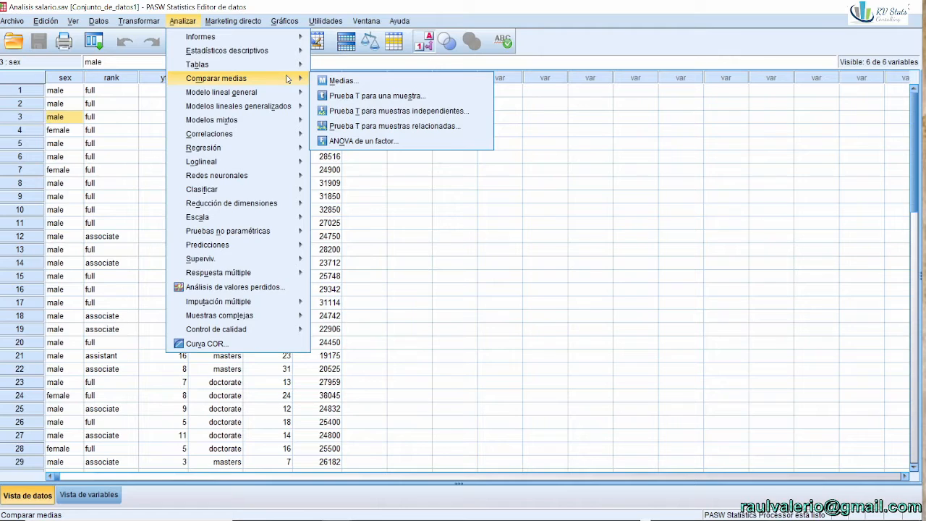
{"action": "left_click", "coordinate": [333, 81]}
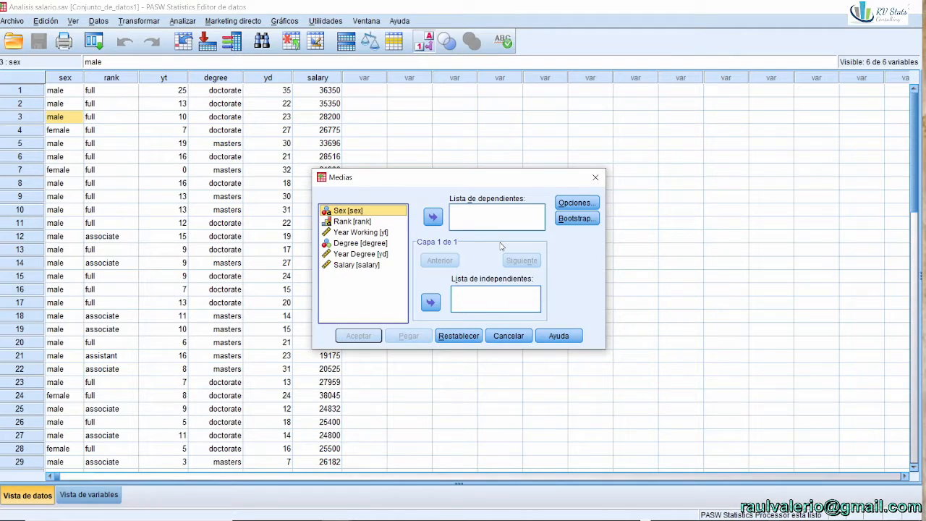
- Set Rank as the independent variable and Salary as the dependent variable for the means comparison
{"action": "left_click", "coordinate": [362, 224]}
{"action": "left_click", "coordinate": [430, 304]}
{"action": "left_click", "coordinate": [374, 254]}
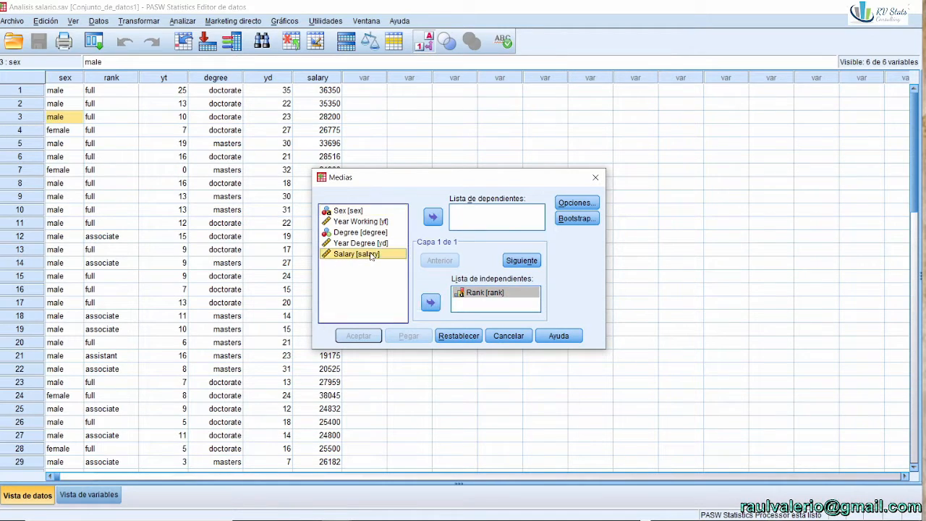
{"action": "left_click", "coordinate": [433, 217]}
- Add the maximum (Máximo) and minimum (Mínimo) to the cell statistics in the means options
{"action": "left_click", "coordinate": [572, 203]}
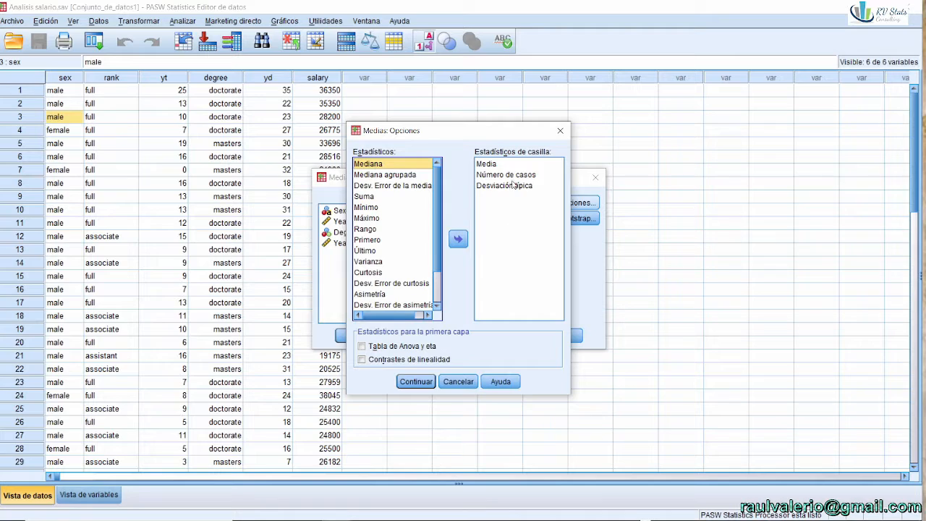
{"action": "mouse_move", "coordinate": [436, 210]}
{"action": "left_mouse_down"}
{"action": "mouse_move", "coordinate": [440, 285]}
{"action": "mouse_move", "coordinate": [436, 210]}
{"action": "left_mouse_up"}
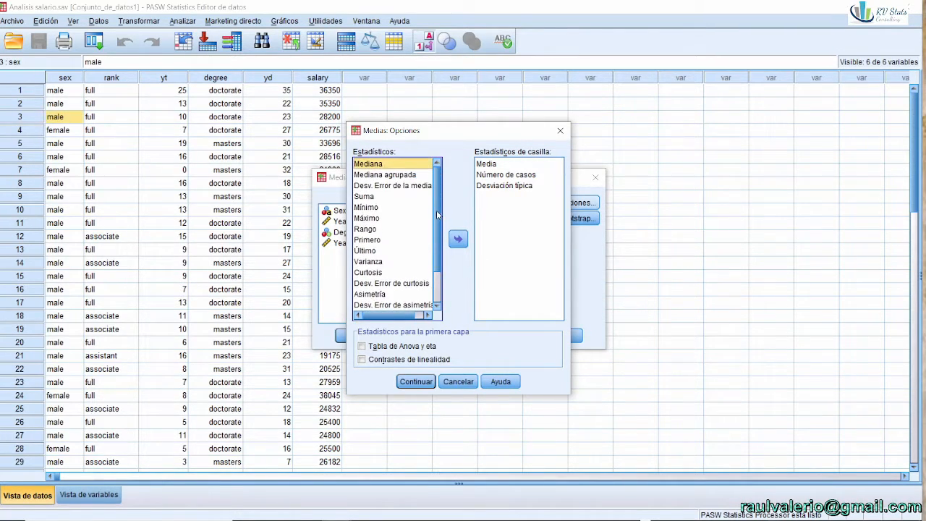
{"action": "left_click", "coordinate": [516, 164]}
{"action": "left_click", "coordinate": [511, 174]}
{"action": "left_click", "coordinate": [510, 185]}
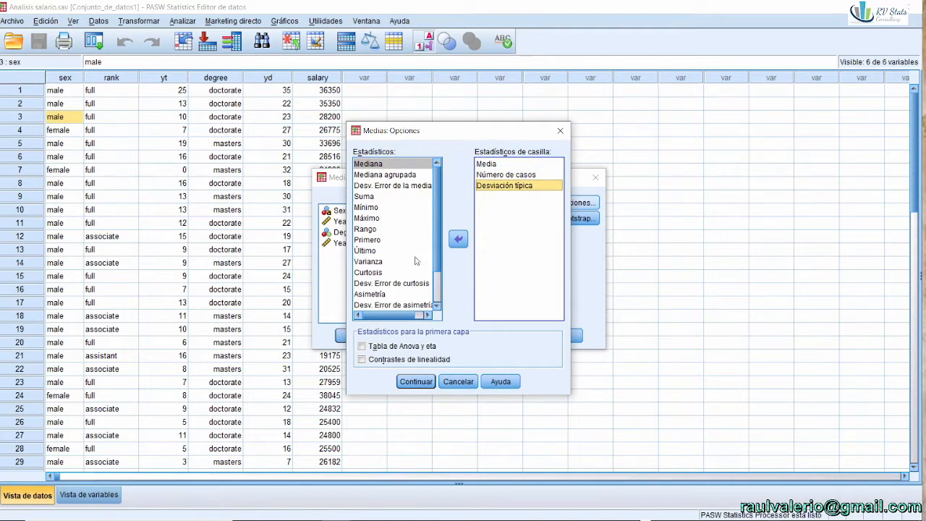
{"action": "left_click_drag", "start_coordinate": [436, 200], "coordinate": [437, 181]}
{"action": "left_click", "coordinate": [369, 218]}
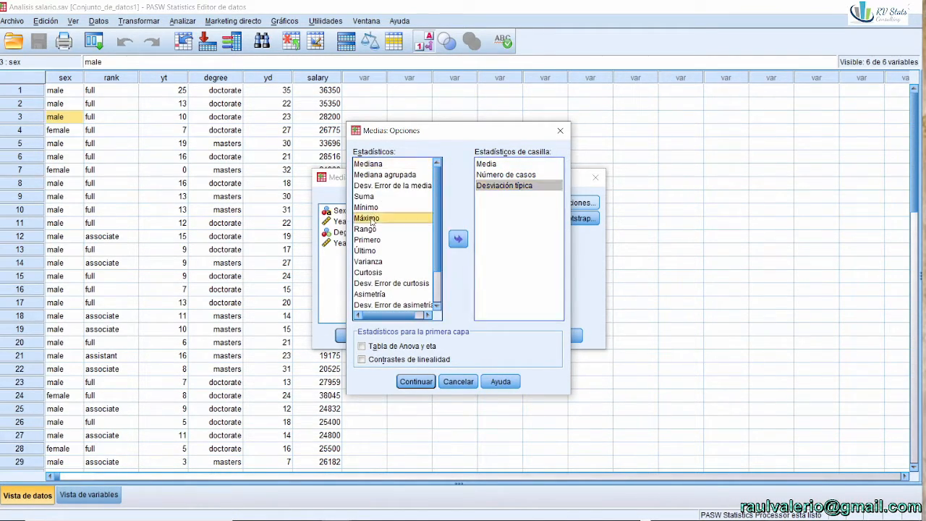
{"action": "left_click", "coordinate": [458, 238]}
{"action": "left_click", "coordinate": [392, 208]}
{"action": "left_click", "coordinate": [458, 238]}
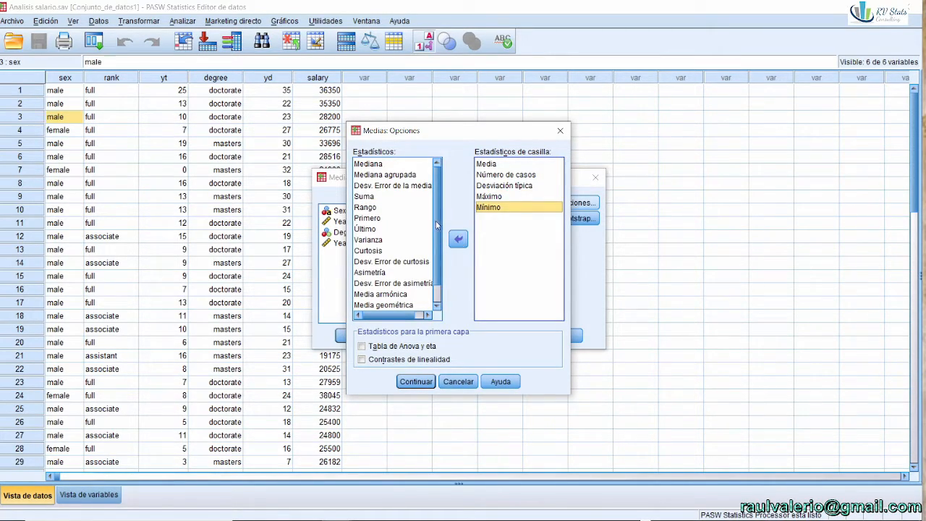
- Add the median (Mediana) to the cell statistics and check the remaining available statistics
{"action": "left_click", "coordinate": [370, 163]}
{"action": "left_click", "coordinate": [458, 239]}
{"action": "scroll", "coordinate": [441, 257], "scroll_direction": "down", "scroll_amount": 1}
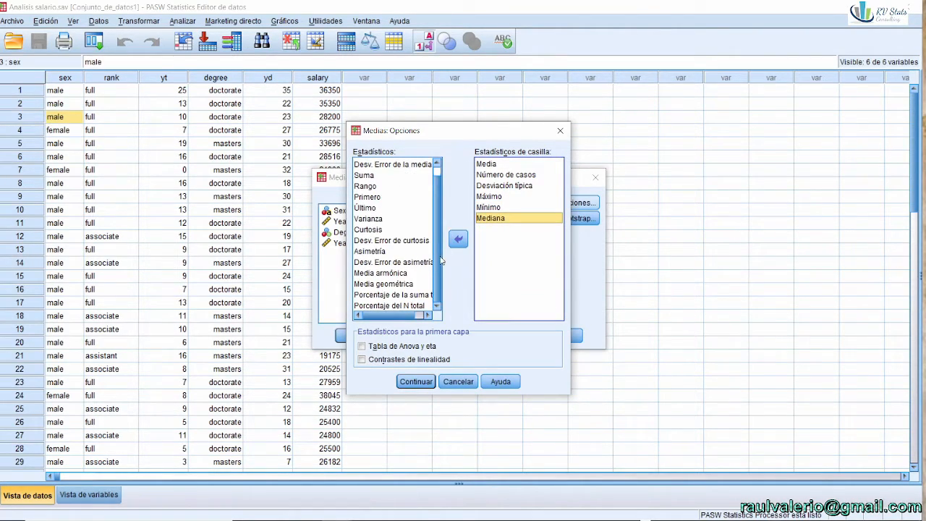
{"action": "scroll", "coordinate": [432, 175], "scroll_direction": "up", "scroll_amount": 1}
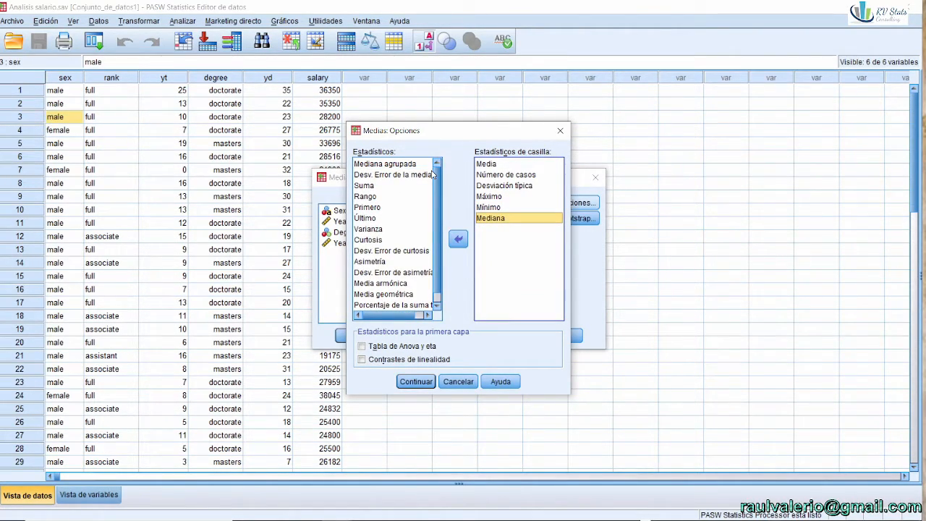
- Include the ANOVA table and eta for the first layer, and run the means analysis
{"action": "left_click", "coordinate": [533, 186]}
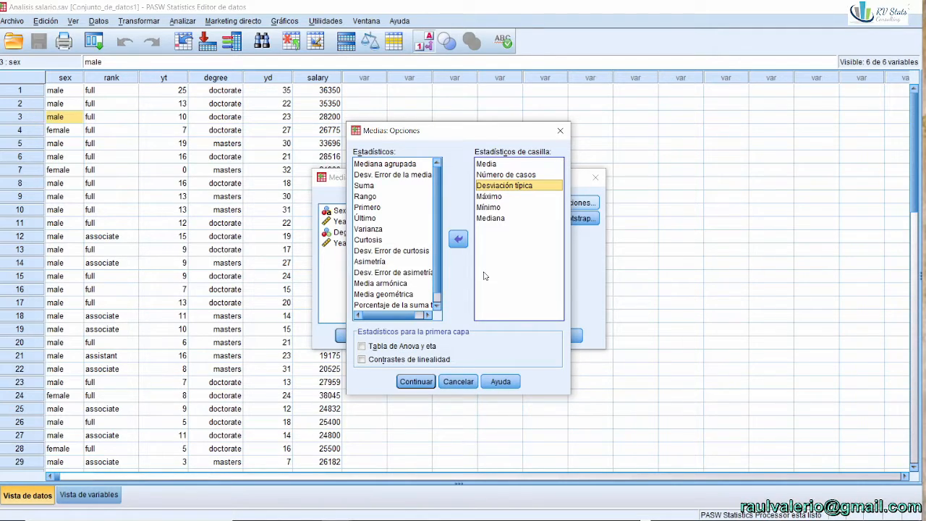
{"action": "left_click", "coordinate": [363, 346]}
{"action": "left_click", "coordinate": [416, 381]}
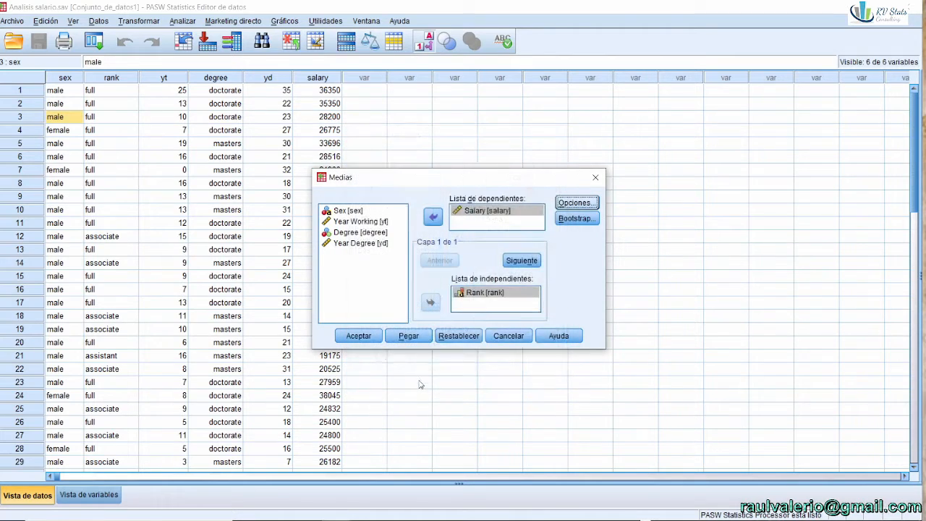
{"action": "left_click", "coordinate": [358, 337]}
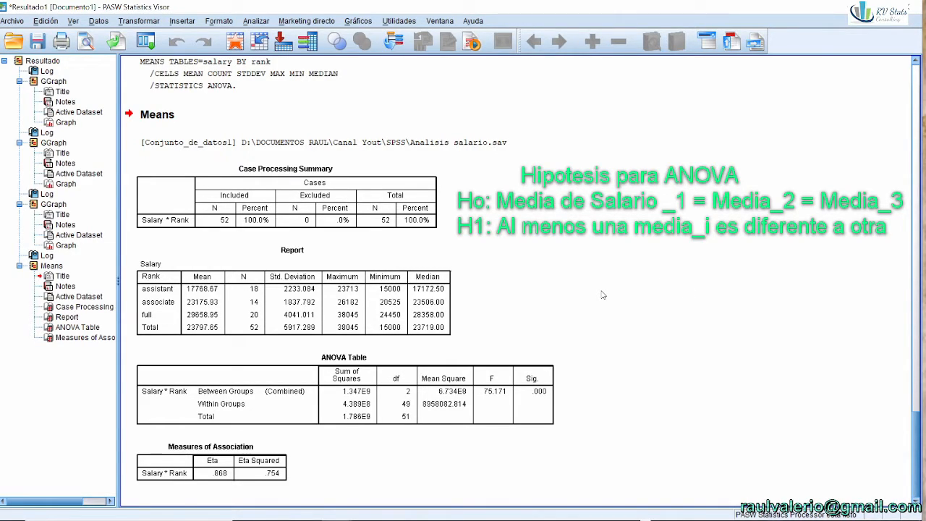
- Examine the salary report by Rank and the ANOVA table against the equal-means hypothesis
{"action": "left_click", "coordinate": [156, 309]}
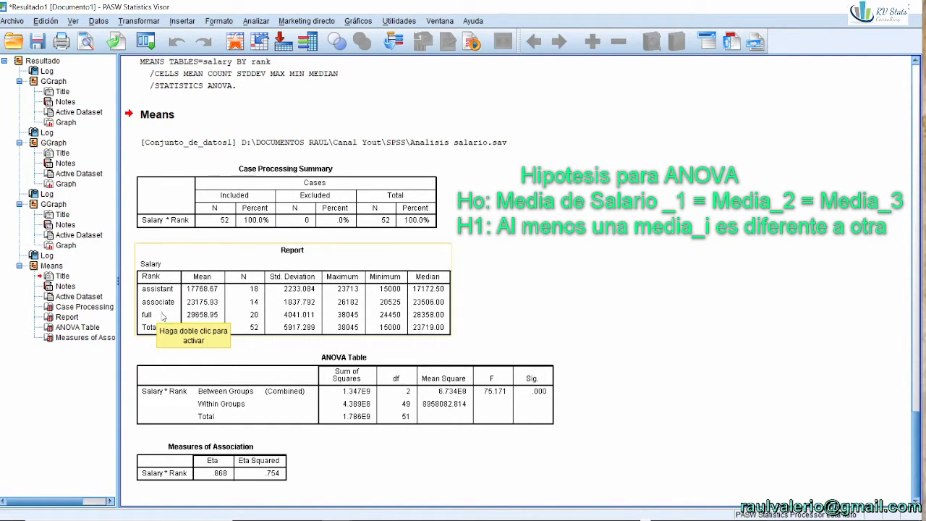
{"action": "left_click", "coordinate": [644, 226]}
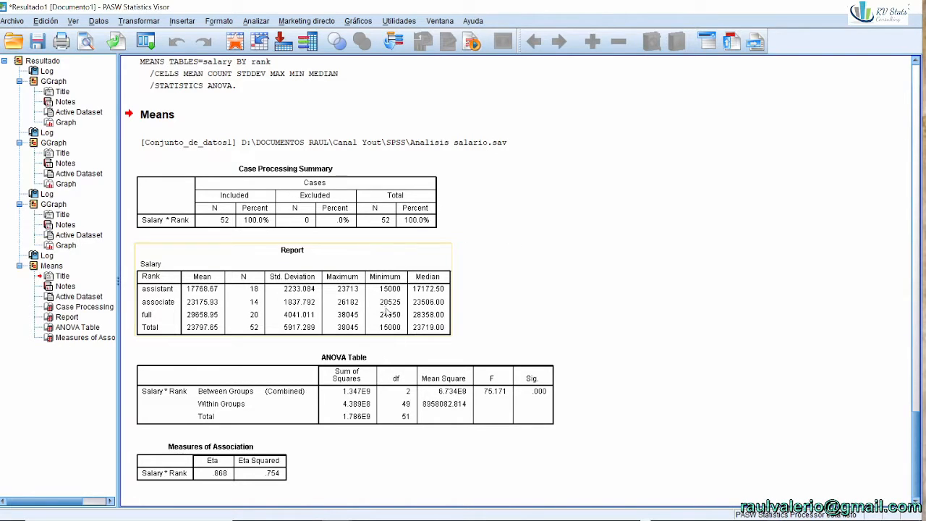
{"action": "left_click", "coordinate": [256, 21]}
{"action": "mouse_move", "coordinate": [300, 78]}
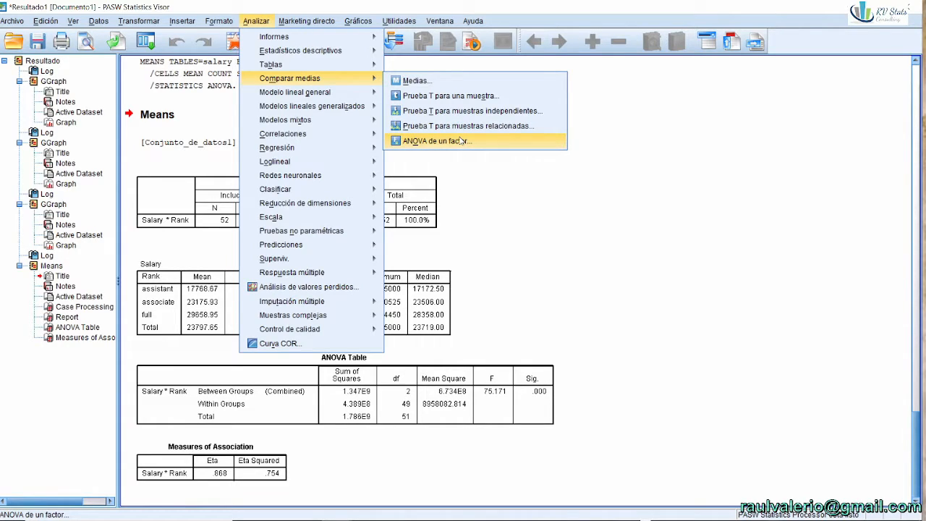
{"action": "left_click", "coordinate": [540, 272]}
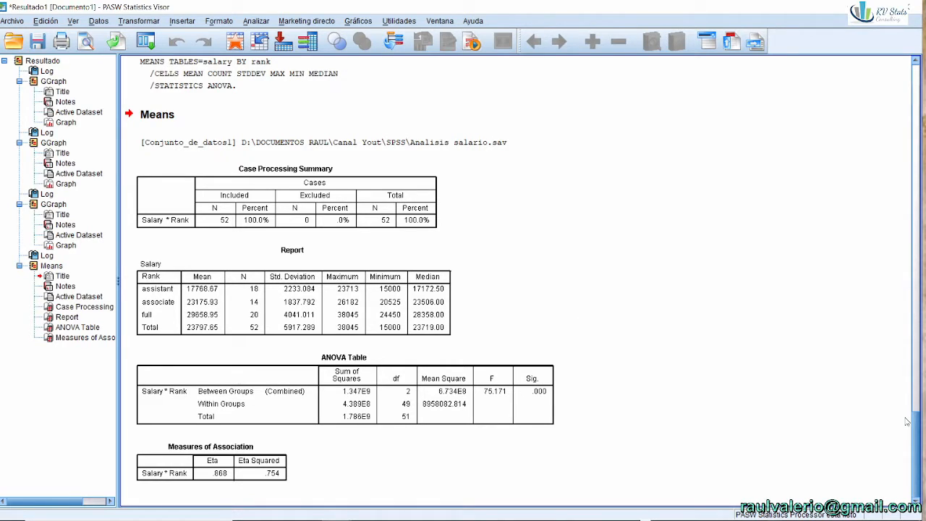
- Compare the Salary by Rank boxplot with the means report and ANOVA results in the output
{"action": "left_click_drag", "start_coordinate": [916, 439], "coordinate": [907, 136]}
{"action": "left_click", "coordinate": [503, 241]}
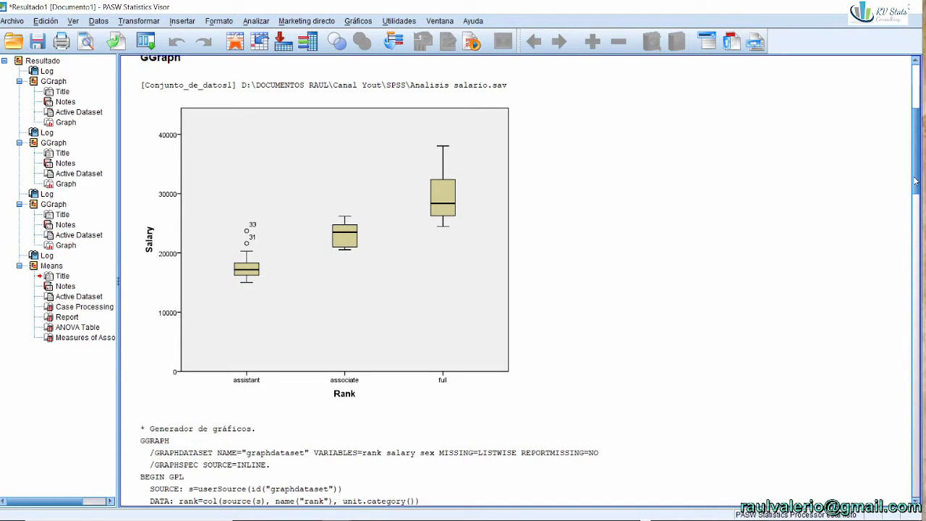
{"action": "left_click_drag", "start_coordinate": [916, 181], "coordinate": [919, 485]}
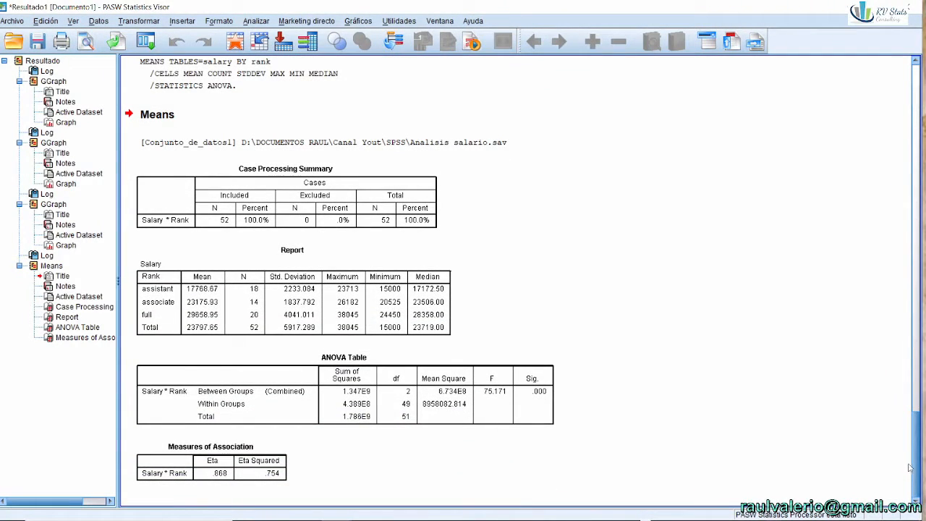
{"action": "left_click", "coordinate": [246, 23]}
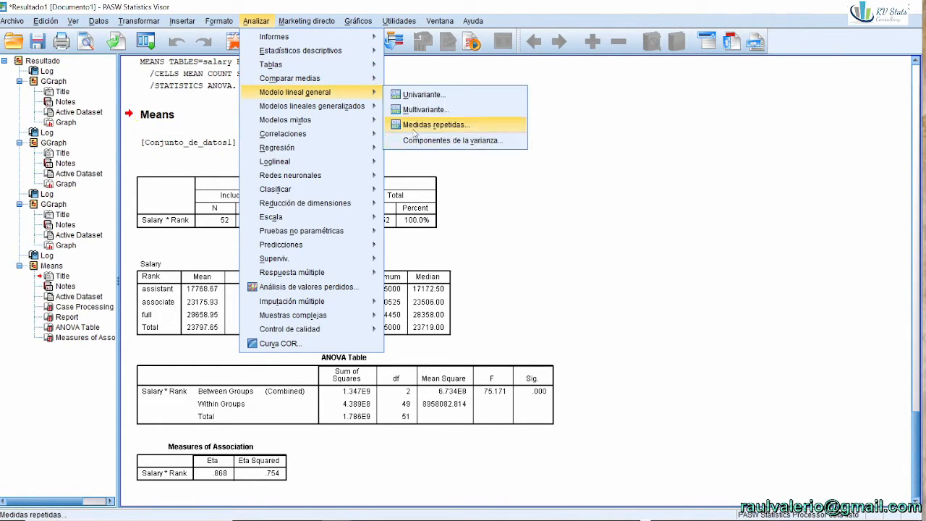
{"action": "mouse_move", "coordinate": [340, 91]}
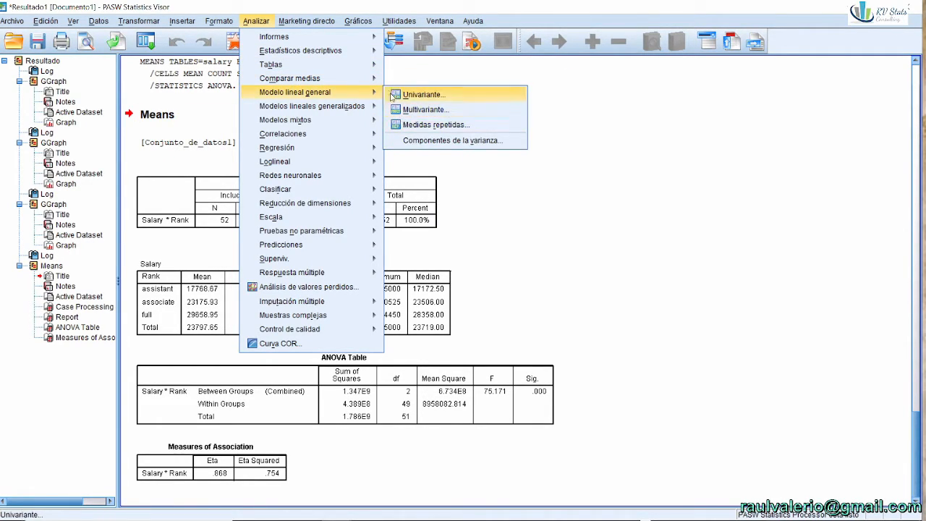
{"action": "mouse_move", "coordinate": [372, 78]}
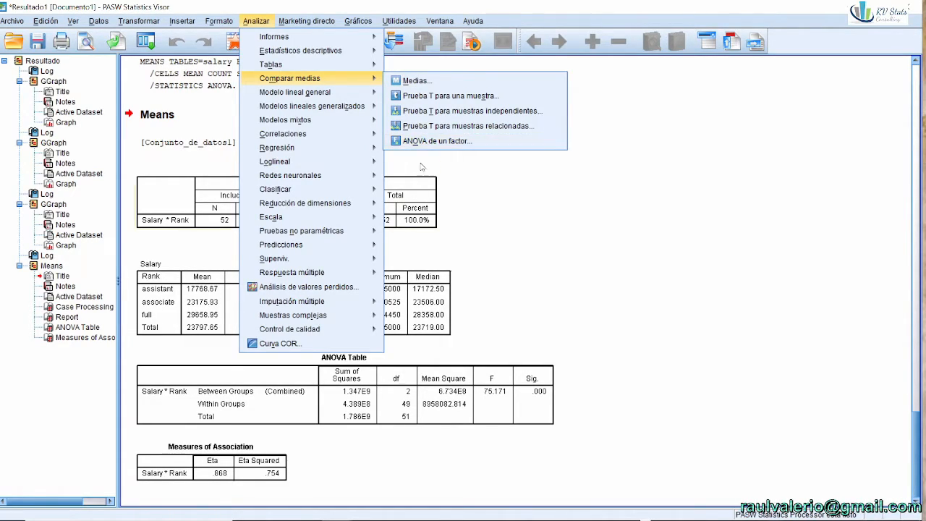
{"action": "mouse_move", "coordinate": [304, 301]}
{"action": "left_click", "coordinate": [433, 303]}
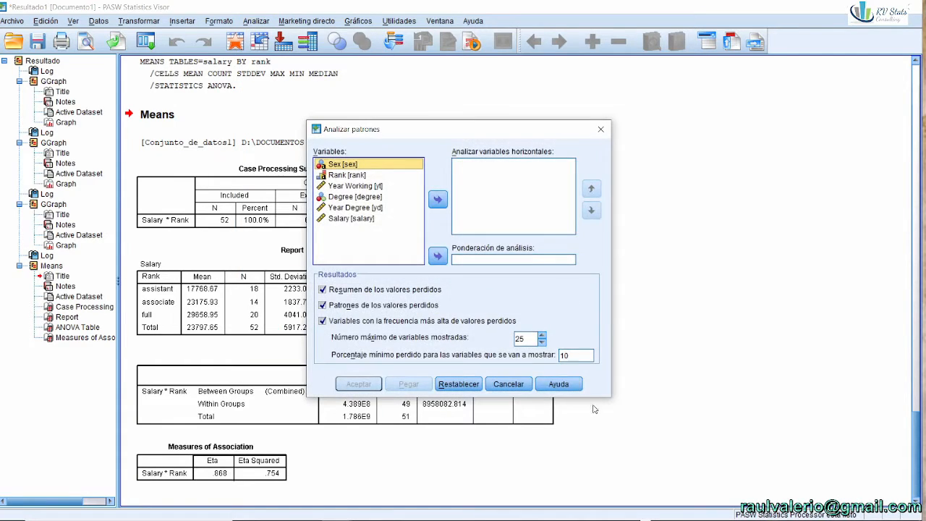
{"action": "key", "text": "Escape"}
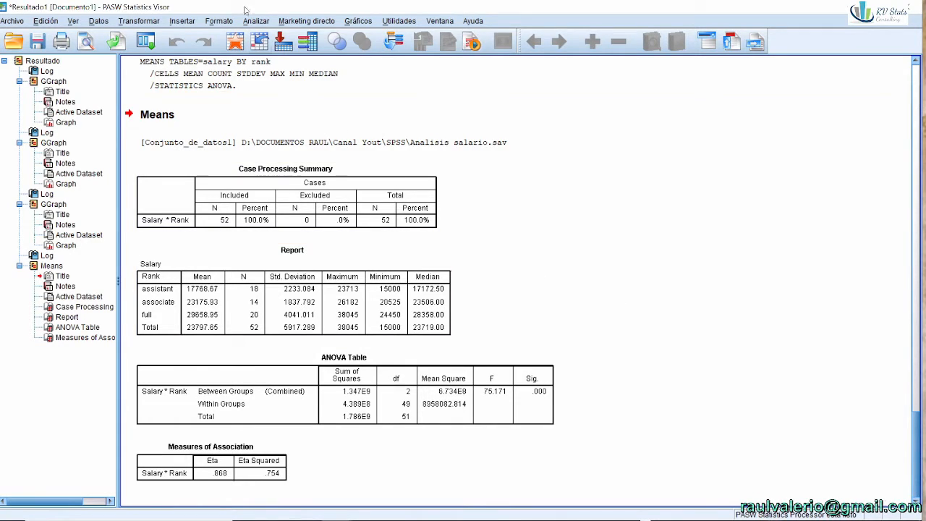
- Check which variables the one-way ANOVA (ANOVA de un factor) offers and leave it without running the analysis
{"action": "left_click", "coordinate": [217, 22]}
{"action": "mouse_move", "coordinate": [264, 26]}
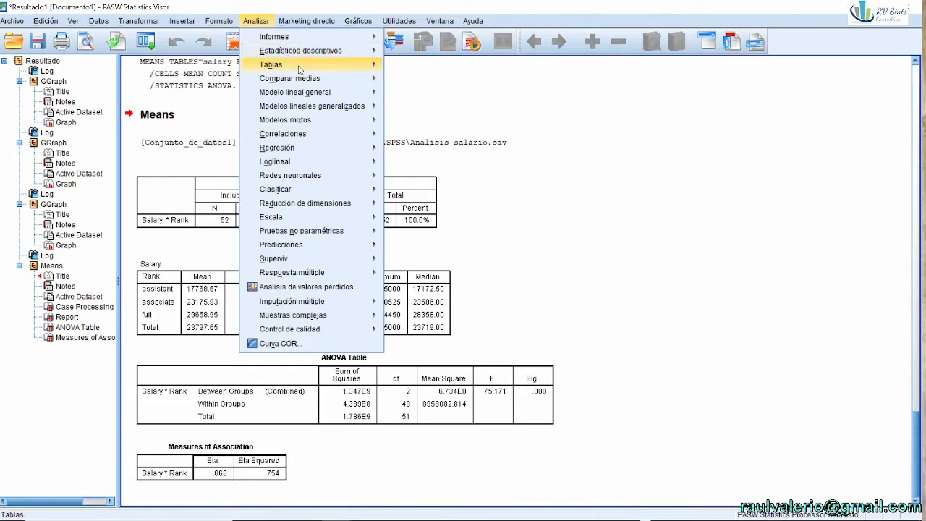
{"action": "mouse_move", "coordinate": [303, 78]}
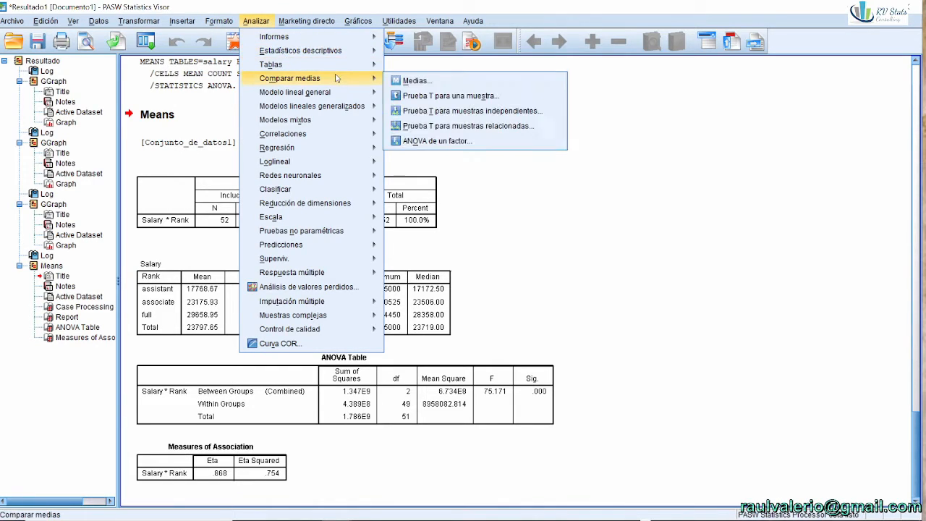
{"action": "left_click", "coordinate": [422, 142]}
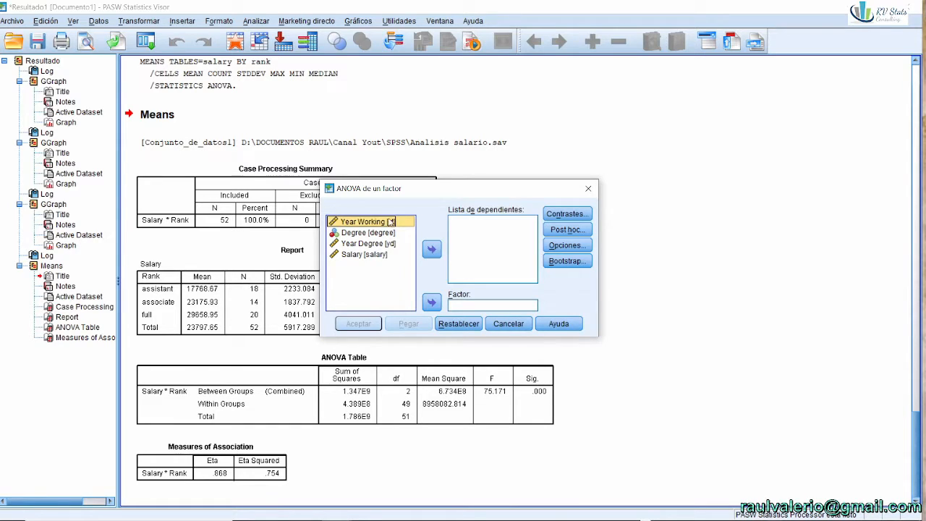
{"action": "left_click", "coordinate": [381, 255]}
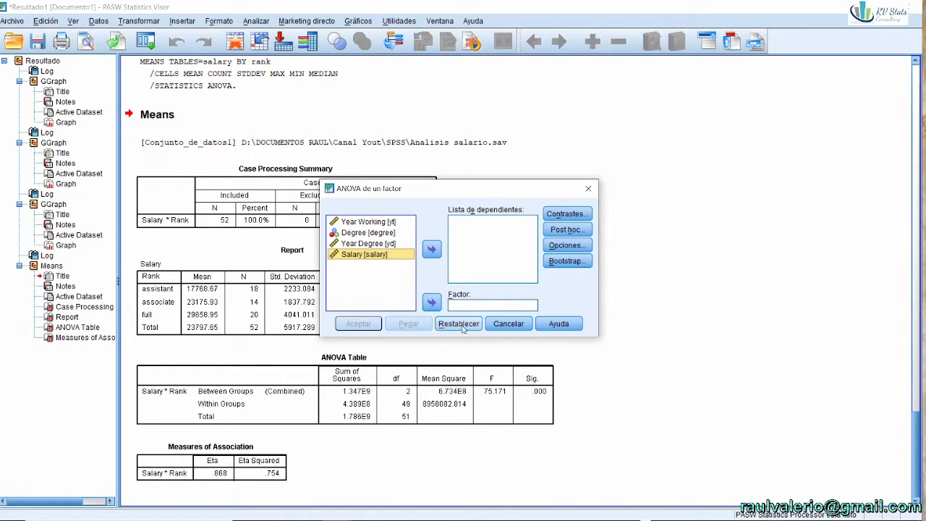
{"action": "left_click", "coordinate": [509, 324]}
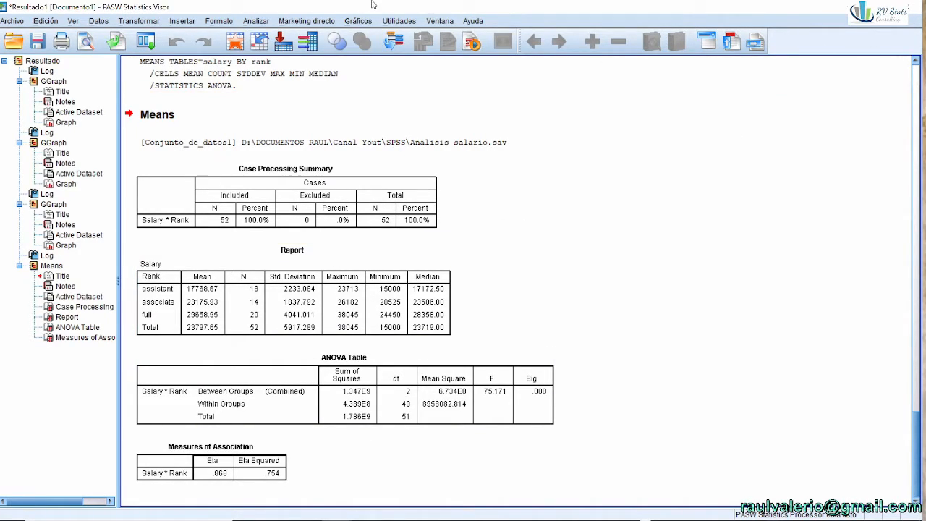
- Switch to the Analisis salario.sav data editor and examine the underlying codes of the degree values in the first rows
{"action": "left_click", "coordinate": [850, 6]}
{"action": "left_click", "coordinate": [209, 214]}
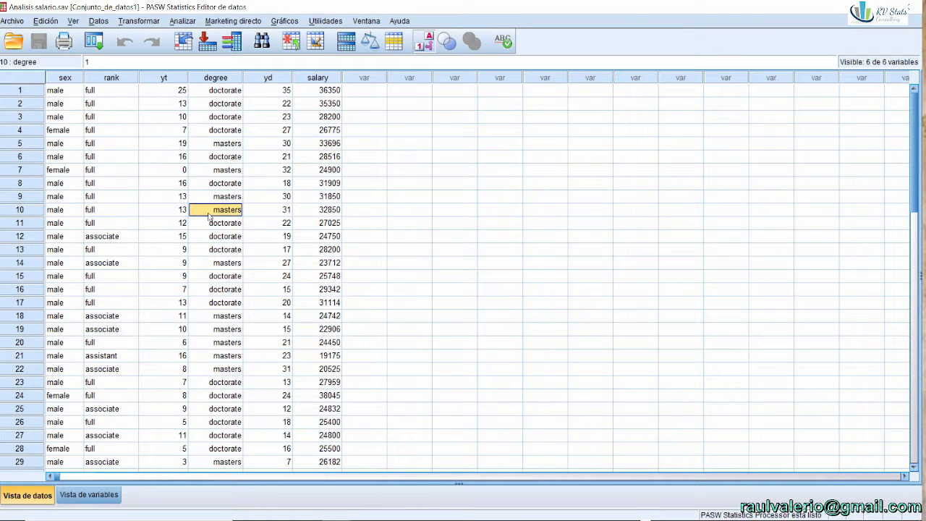
{"action": "key", "text": "Up"}
{"action": "key", "text": "Up"}
{"action": "key", "text": "Up"}
{"action": "key", "text": "Up"}
{"action": "key", "text": "Up"}
{"action": "key", "text": "Up"}
{"action": "key", "text": "Up"}
{"action": "key", "text": "Up"}
{"action": "key", "text": "Up"}
{"action": "key", "text": "Down"}
{"action": "key", "text": "Down"}
{"action": "key", "text": "Down"}
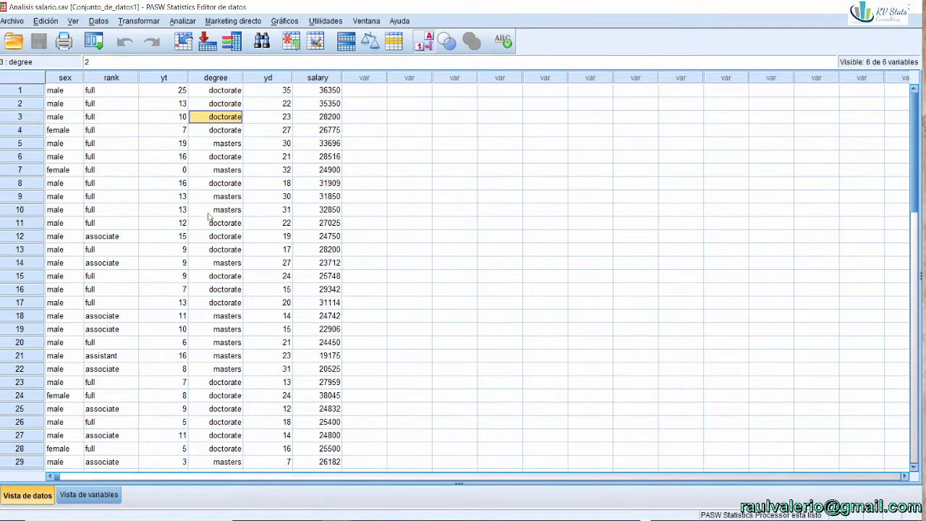
{"action": "key", "text": "Down"}
{"action": "key", "text": "Down"}
{"action": "key", "text": "Up"}
{"action": "key", "text": "Up"}
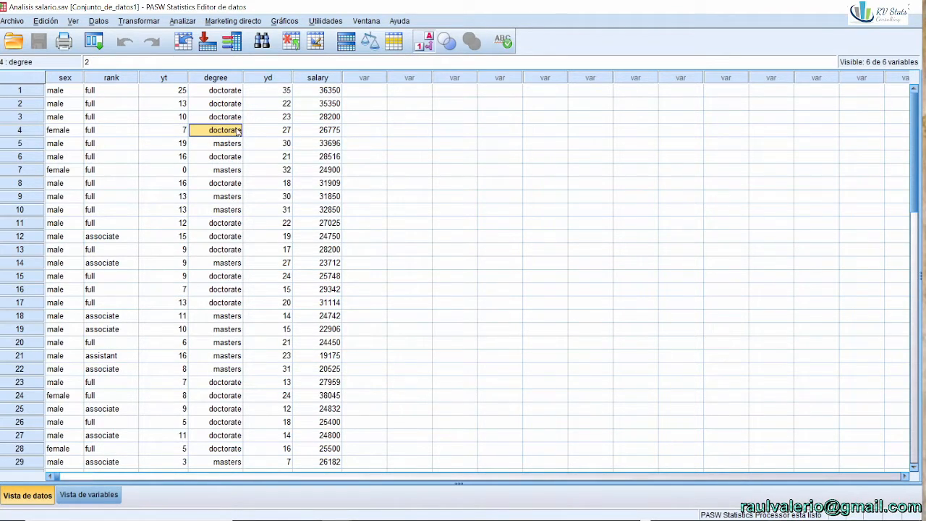
{"action": "left_click", "coordinate": [224, 147]}
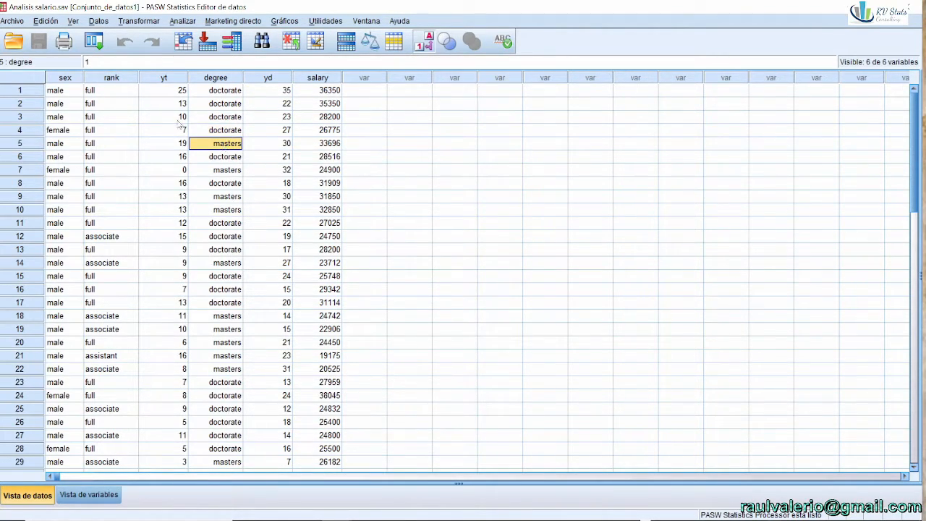
- Compare how the rank and sex values are stored with the coded degree values across the first rows
{"action": "left_click", "coordinate": [98, 121]}
{"action": "key", "text": "Left"}
{"action": "key", "text": "Right"}
{"action": "key", "text": "Left"}
{"action": "key", "text": "Right"}
{"action": "key", "text": "Down"}
{"action": "key", "text": "Down"}
{"action": "key", "text": "Down"}
{"action": "key", "text": "Down"}
{"action": "key", "text": "Down"}
{"action": "key", "text": "Down"}
{"action": "key", "text": "Down"}
{"action": "key", "text": "Down"}
{"action": "key", "text": "Down"}
{"action": "key", "text": "Left"}
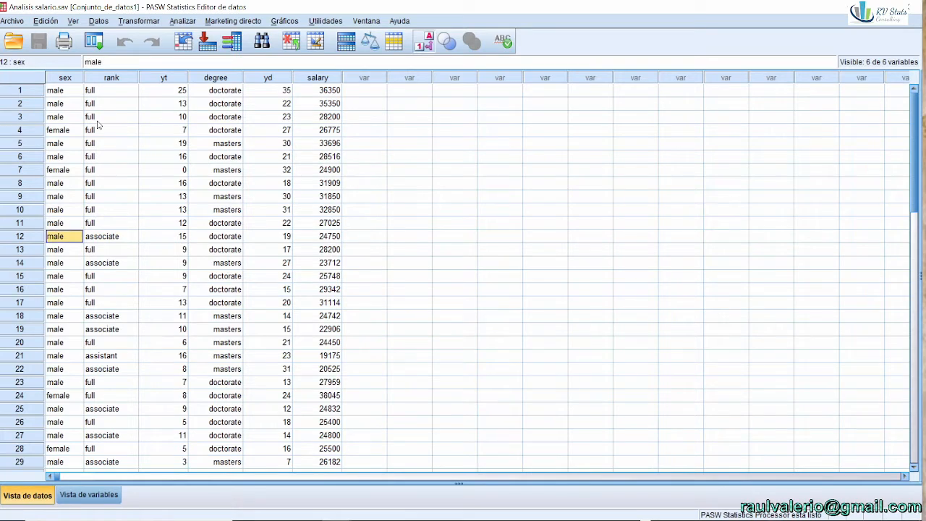
{"action": "left_click", "coordinate": [110, 104]}
{"action": "left_click", "coordinate": [217, 116]}
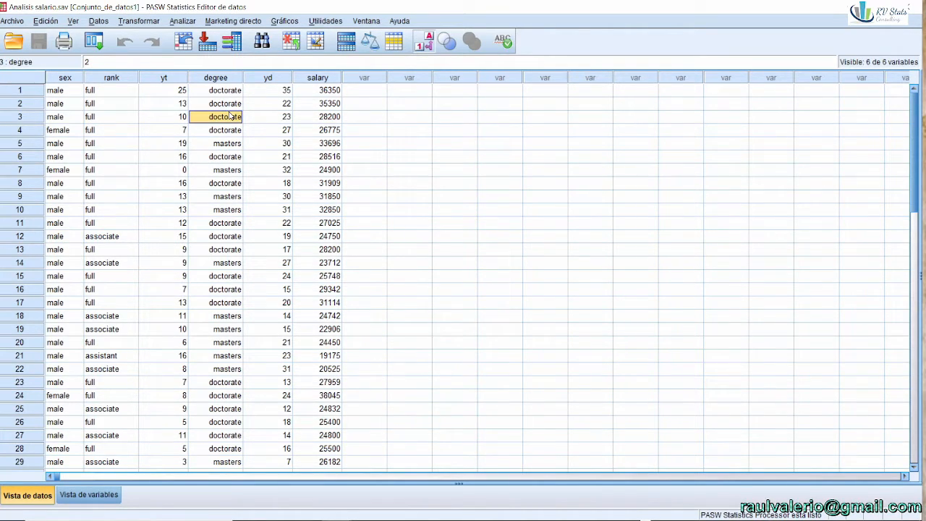
{"action": "left_click", "coordinate": [226, 103]}
{"action": "left_click", "coordinate": [115, 108]}
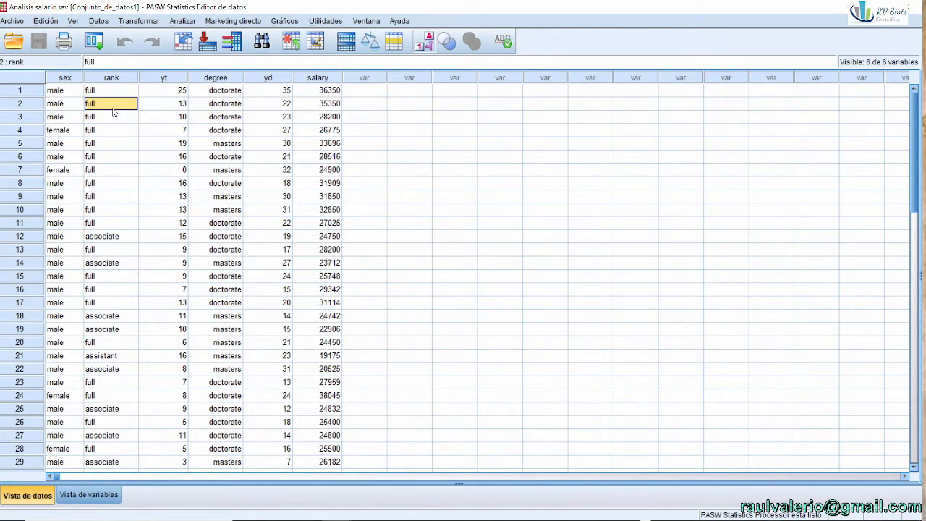
{"action": "left_click", "coordinate": [216, 129]}
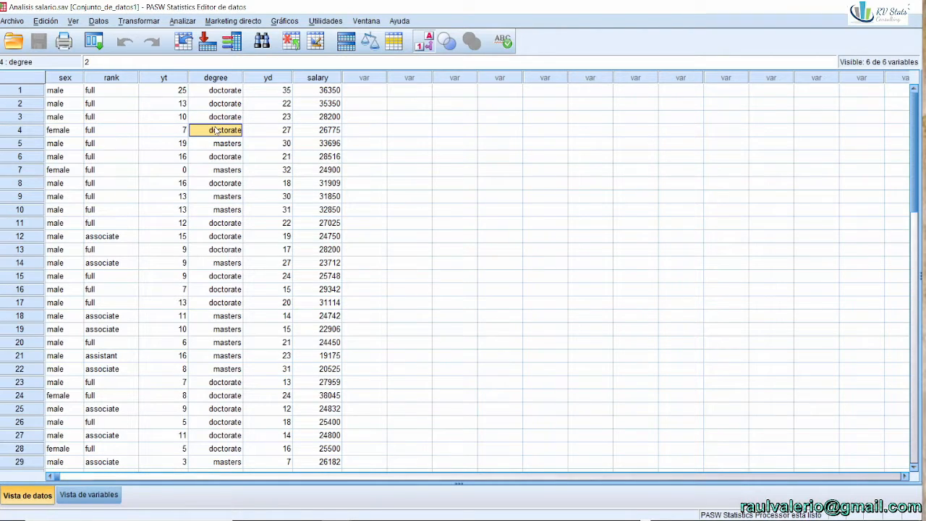
{"action": "left_click", "coordinate": [217, 187]}
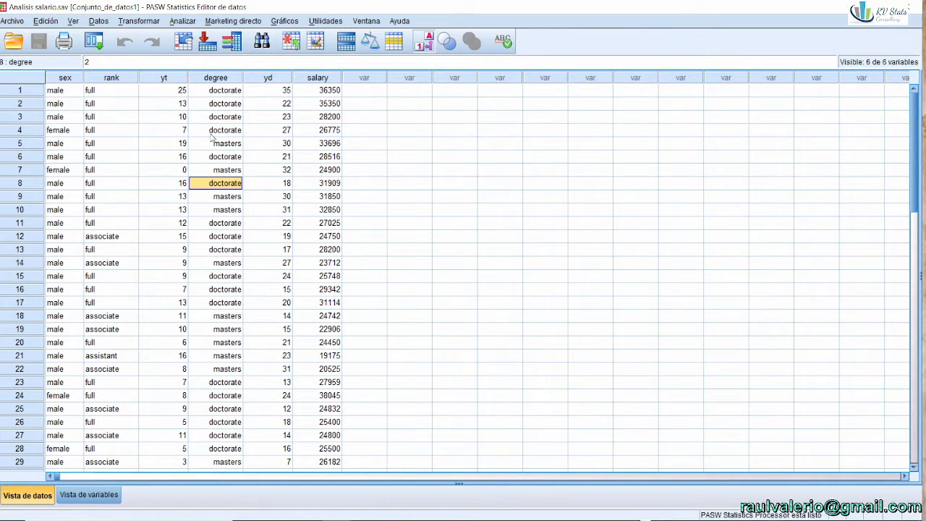
{"action": "left_click", "coordinate": [126, 144]}
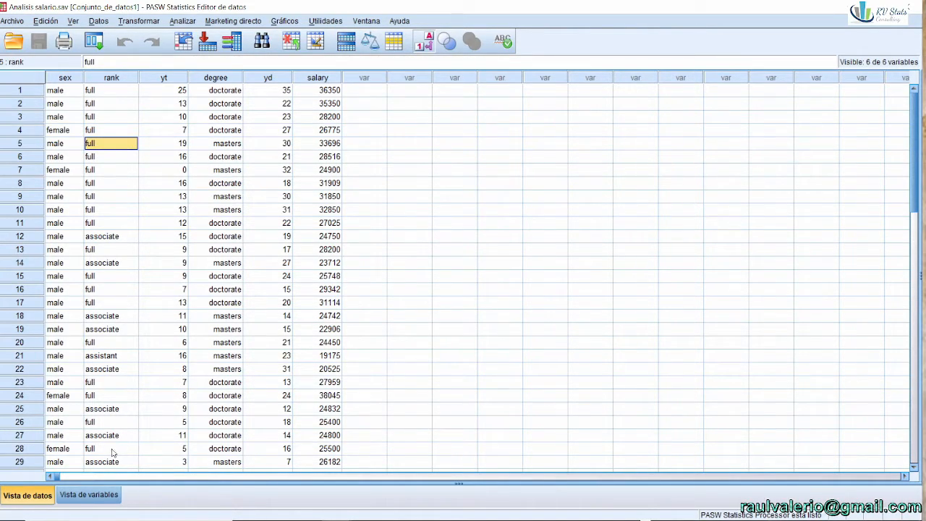
- Inspect the variable definitions of rank and degree, comparing their data types and value labels
{"action": "left_click", "coordinate": [88, 495]}
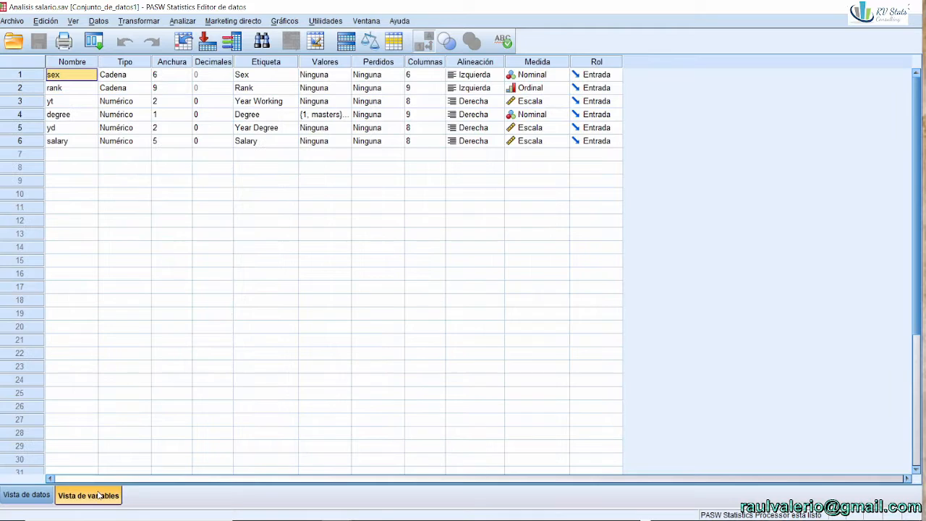
{"action": "left_click", "coordinate": [77, 93]}
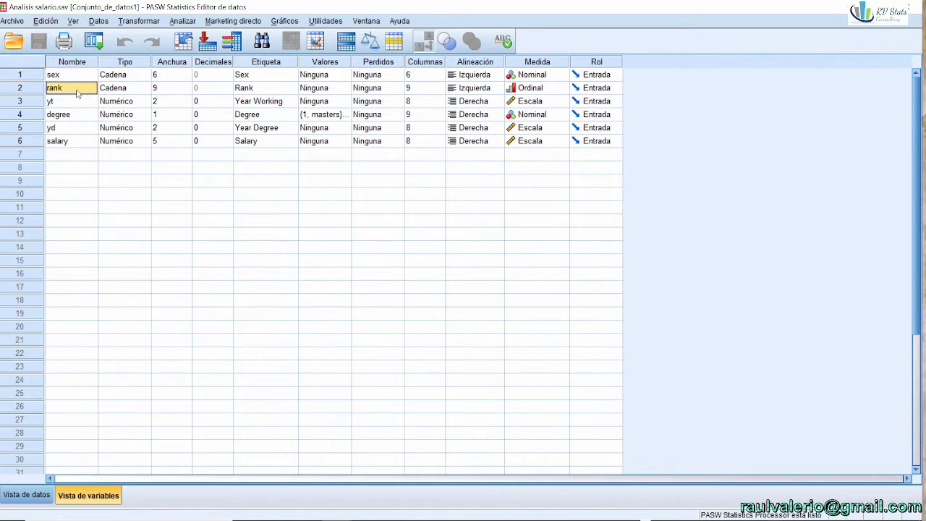
{"action": "left_click", "coordinate": [133, 94]}
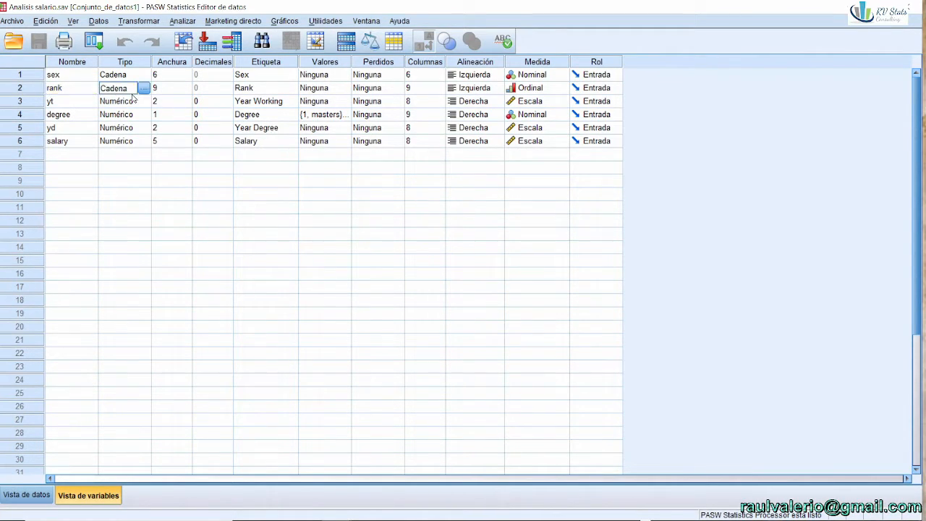
{"action": "left_click", "coordinate": [89, 118]}
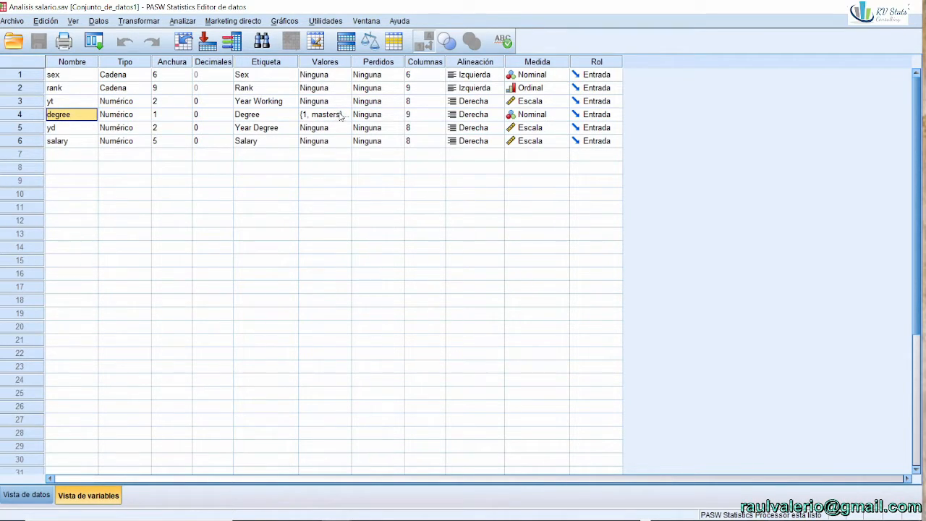
{"action": "left_click", "coordinate": [78, 87]}
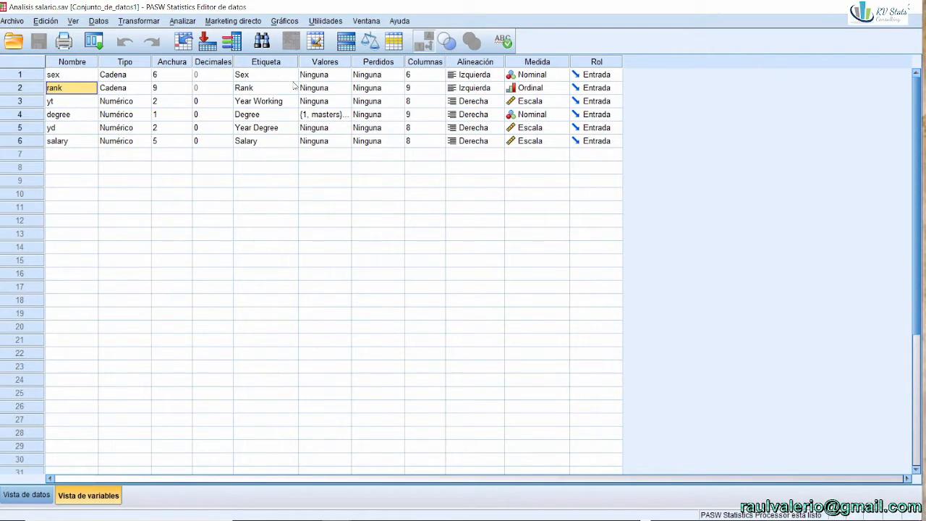
- Set up a recode into the same variables for Rank and open its old and new values definition
{"action": "left_click", "coordinate": [22, 493]}
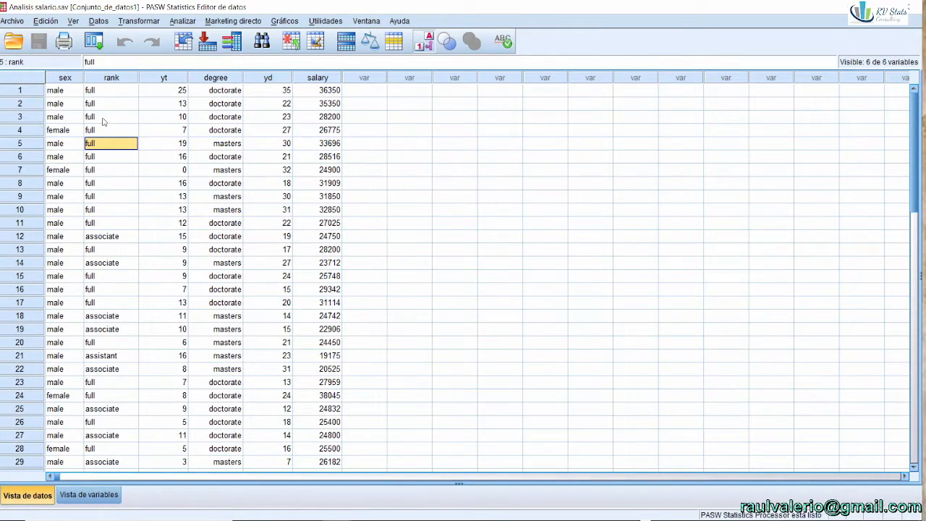
{"action": "left_click", "coordinate": [134, 23]}
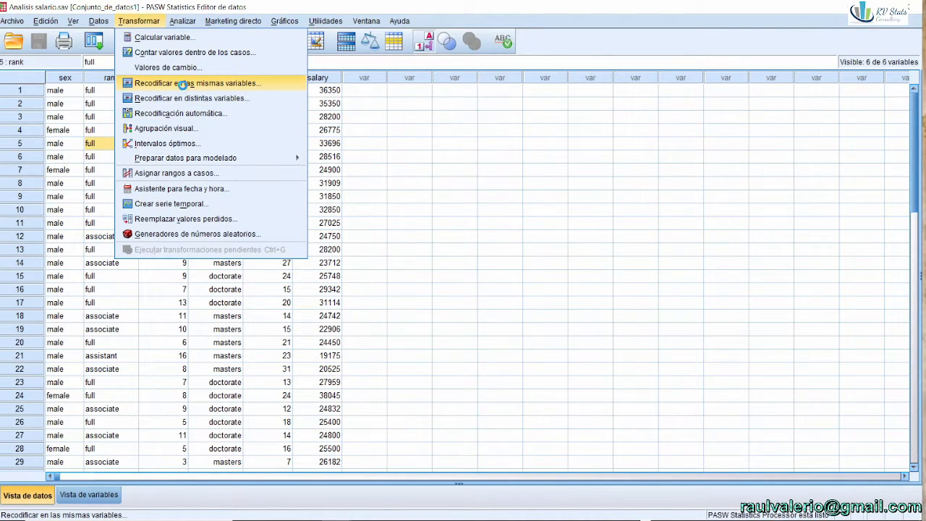
{"action": "left_click", "coordinate": [185, 87]}
{"action": "left_click", "coordinate": [338, 225]}
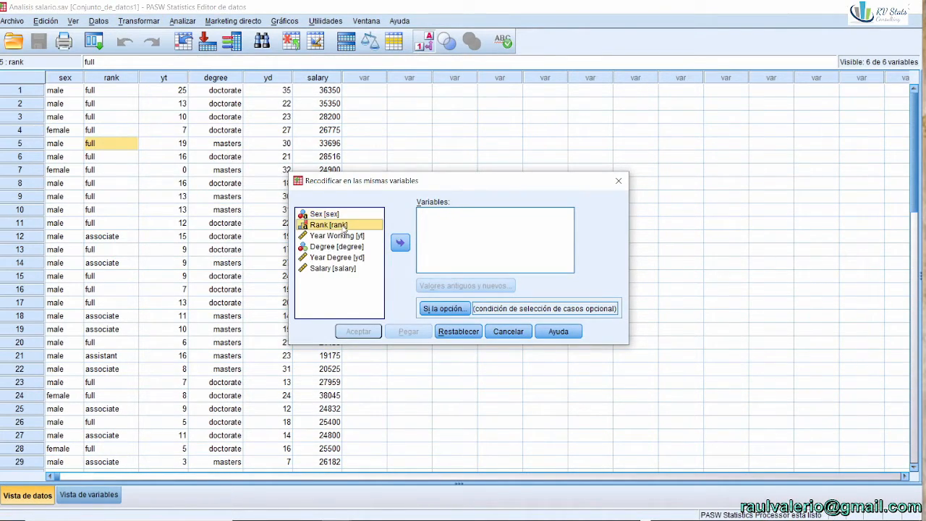
{"action": "left_click", "coordinate": [400, 242]}
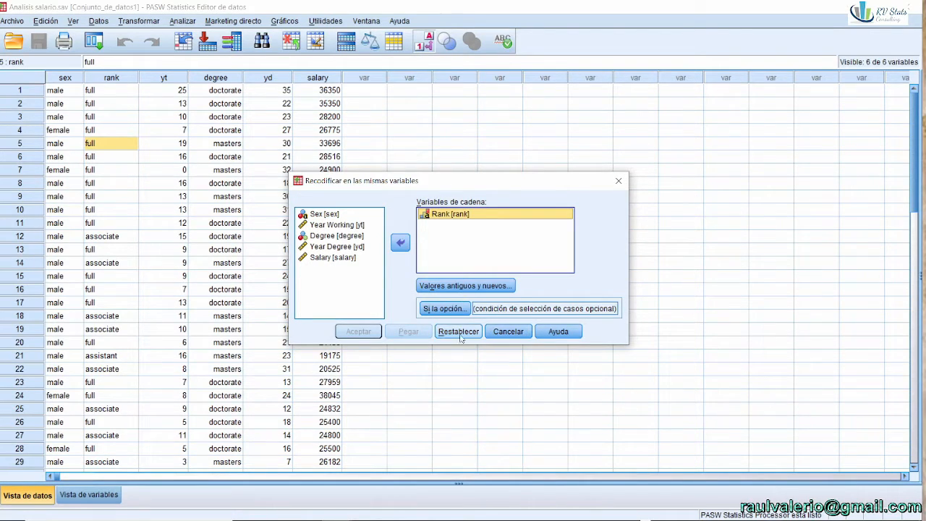
{"action": "left_click", "coordinate": [469, 288]}
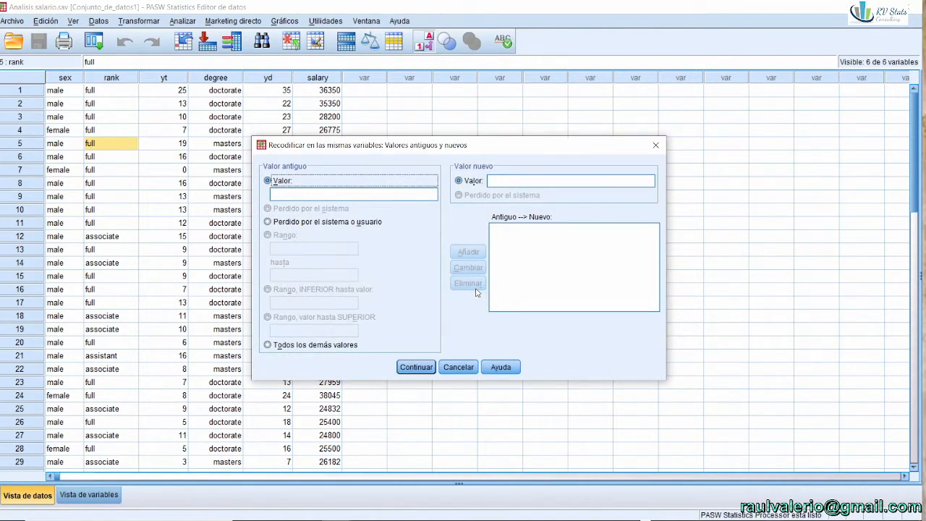
{"action": "left_click_drag", "start_coordinate": [427, 152], "coordinate": [594, 117]}
- Add a recoding rule that turns the old Rank value full into 1
{"action": "left_click", "coordinate": [478, 162]}
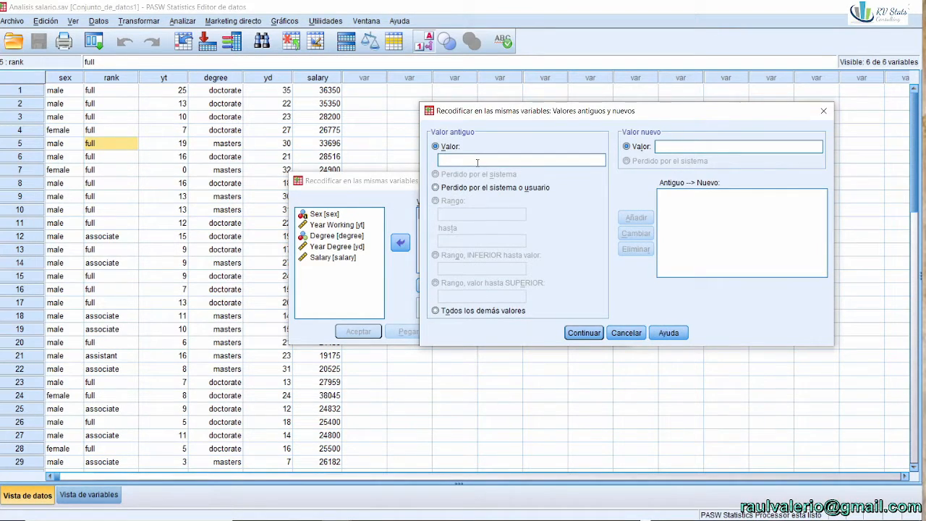
{"action": "type", "text": "f"}
{"action": "key", "text": "Tab"}
{"action": "key", "text": "Tab"}
{"action": "type", "text": "1"}
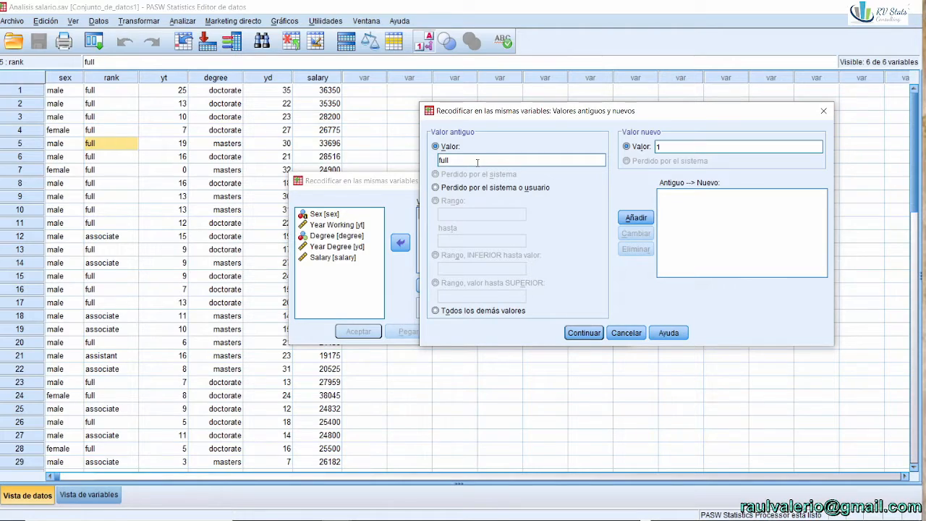
{"action": "left_click", "coordinate": [636, 217]}
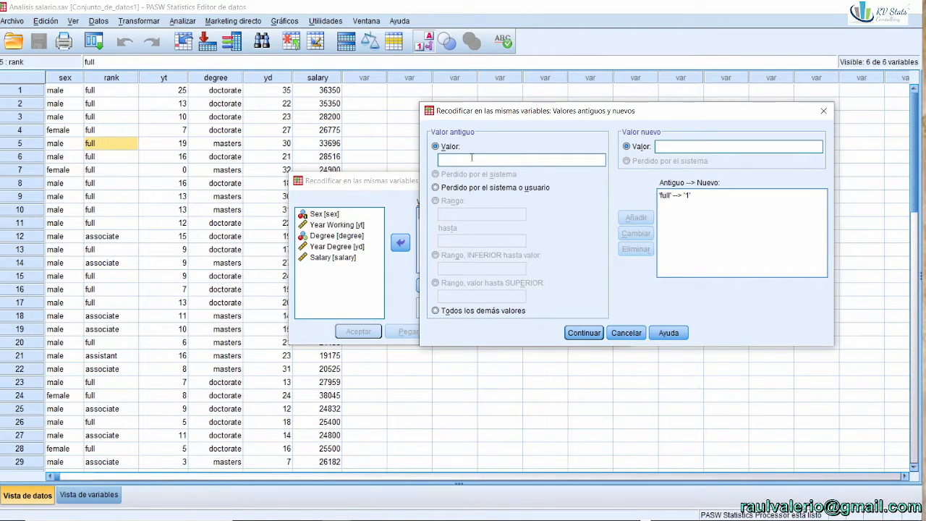
- Add a recoding rule that turns the old Rank value assistant into 3
{"action": "left_click", "coordinate": [469, 160]}
{"action": "type", "text": "assistant"}
{"action": "type", "text": "3"}
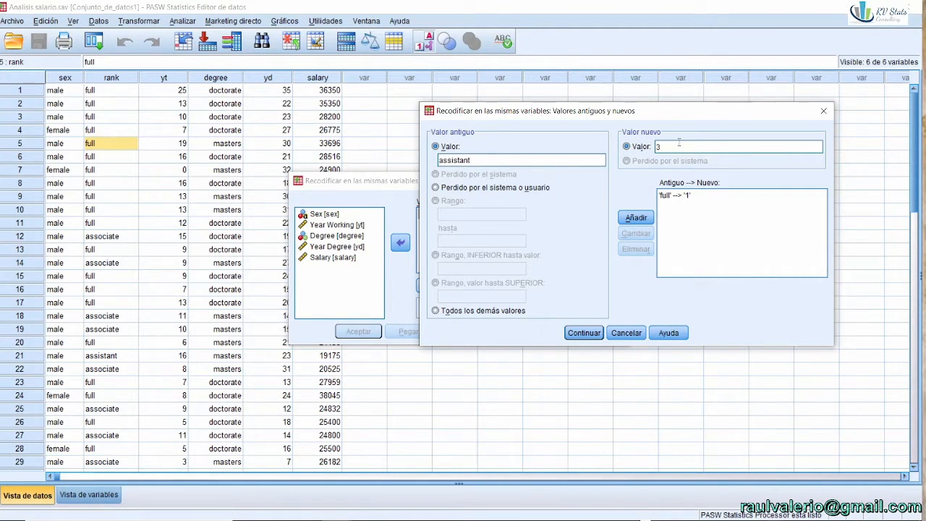
{"action": "left_click", "coordinate": [636, 217]}
- Add a recoding rule that turns the old Rank value associate into 2, and run the recode
{"action": "type", "text": "associate"}
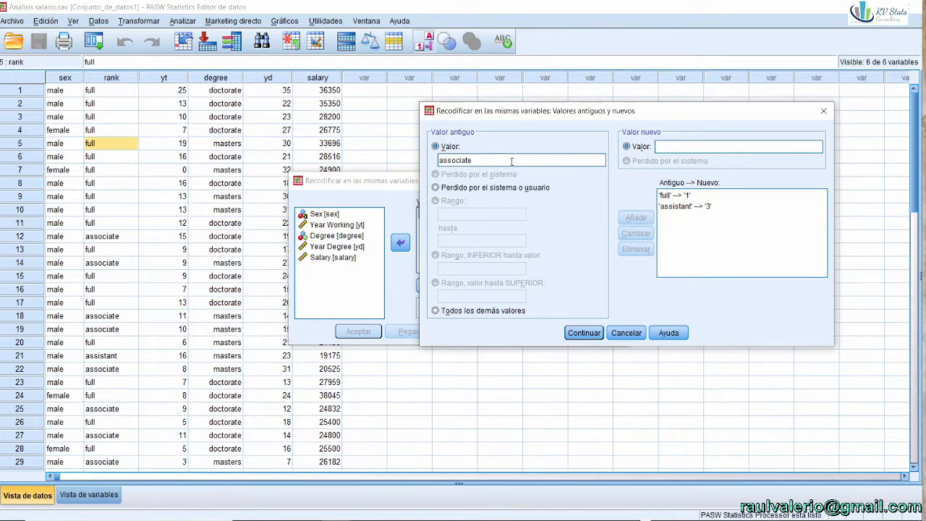
{"action": "type", "text": "2"}
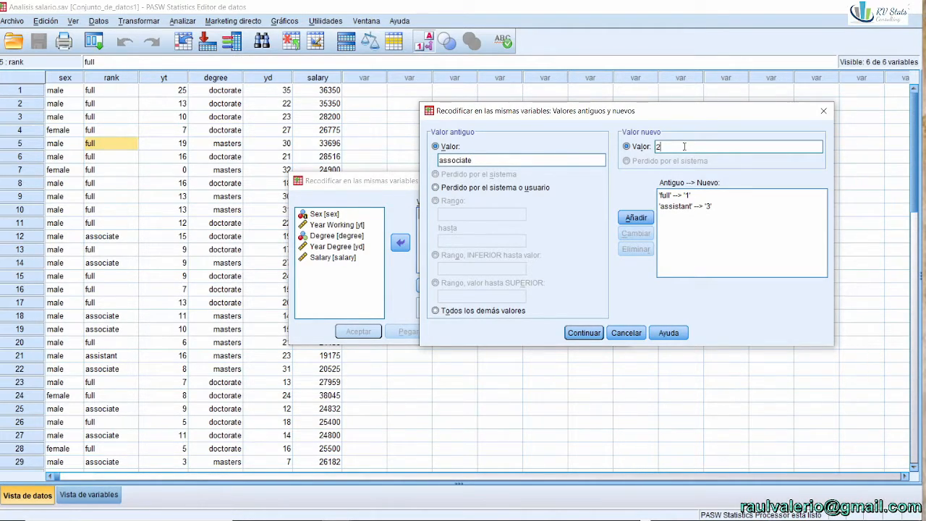
{"action": "left_click", "coordinate": [646, 219]}
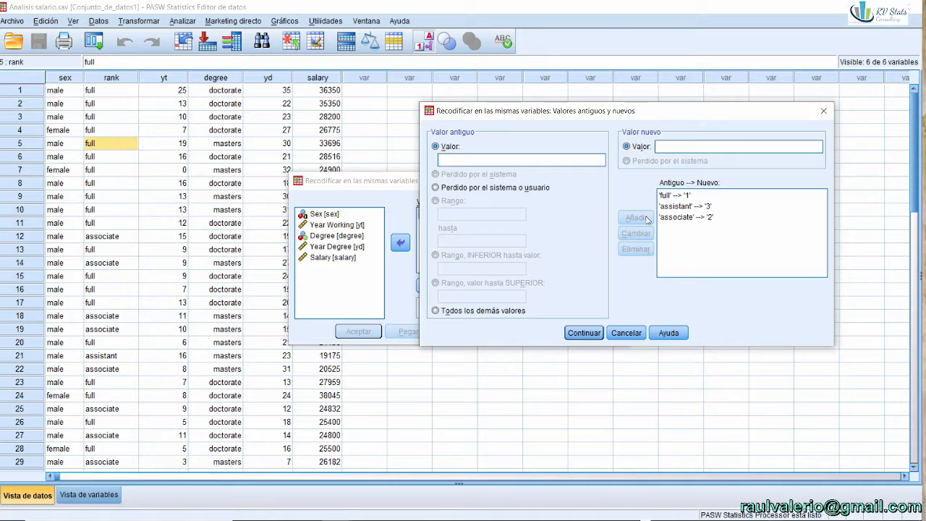
{"action": "left_click", "coordinate": [709, 219]}
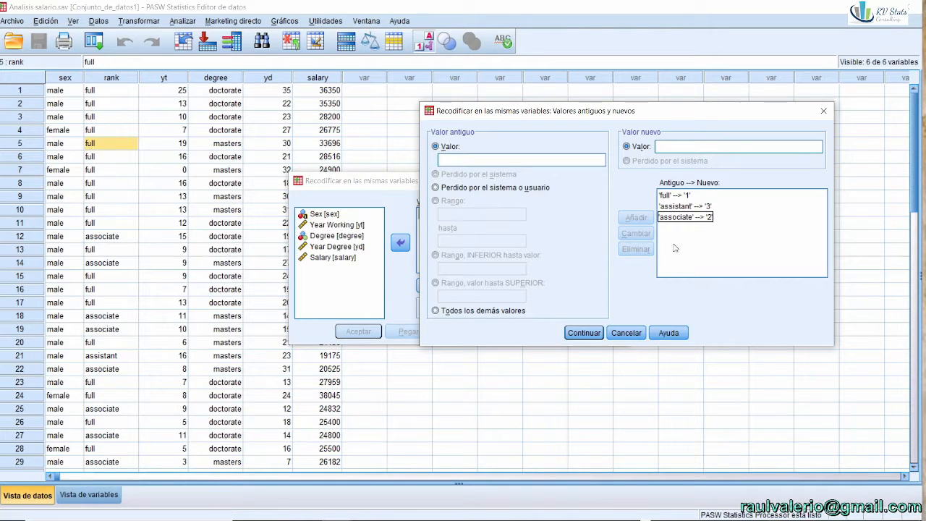
{"action": "left_click", "coordinate": [583, 332]}
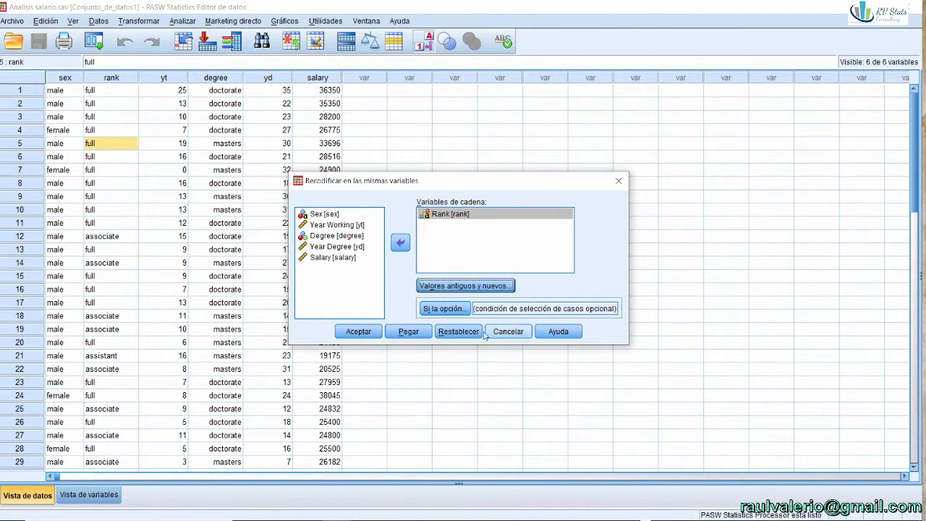
{"action": "left_click", "coordinate": [358, 331]}
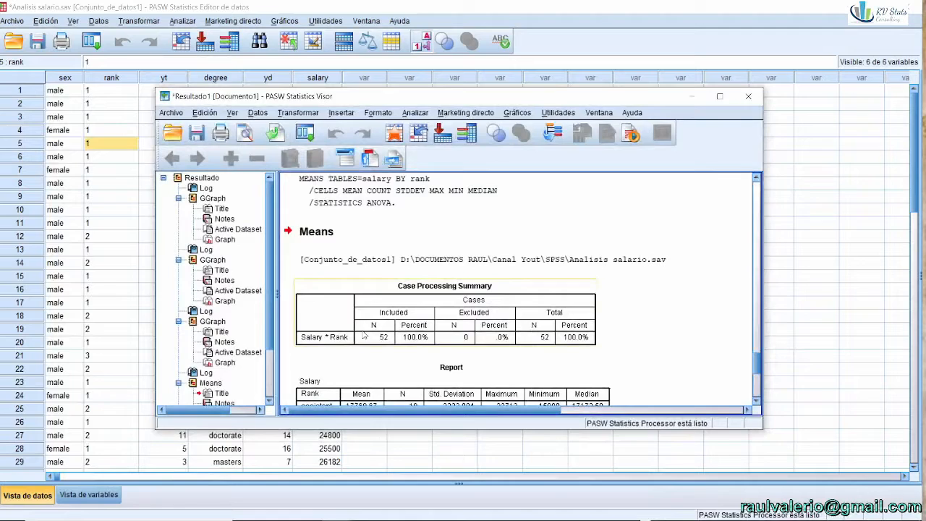
- Return from the output viewer to the dataset and examine the recoded values down the rank column
{"action": "left_click", "coordinate": [720, 96]}
{"action": "left_click", "coordinate": [842, 8]}
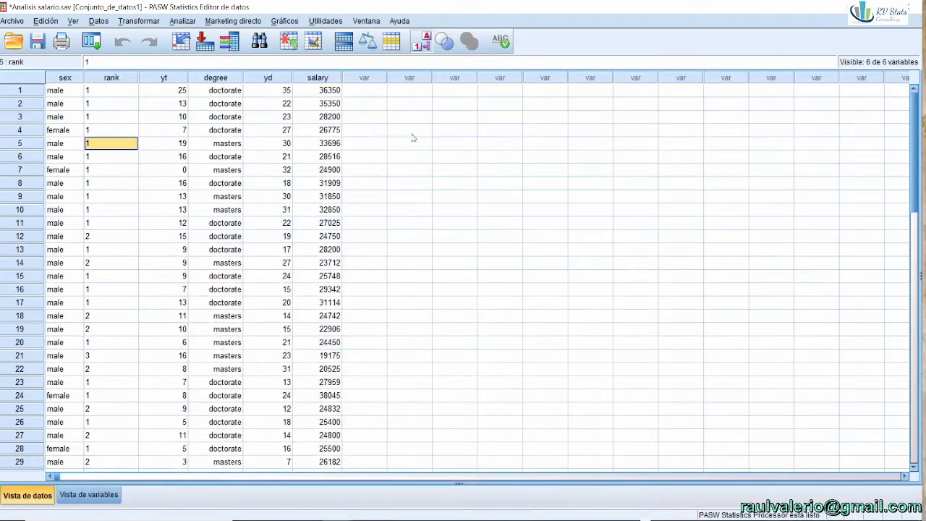
{"action": "left_click", "coordinate": [123, 123]}
{"action": "key", "text": "Down"}
{"action": "key", "text": "Down"}
{"action": "key", "text": "Down"}
{"action": "key", "text": "Down"}
{"action": "key", "text": "Down"}
{"action": "key", "text": "Down"}
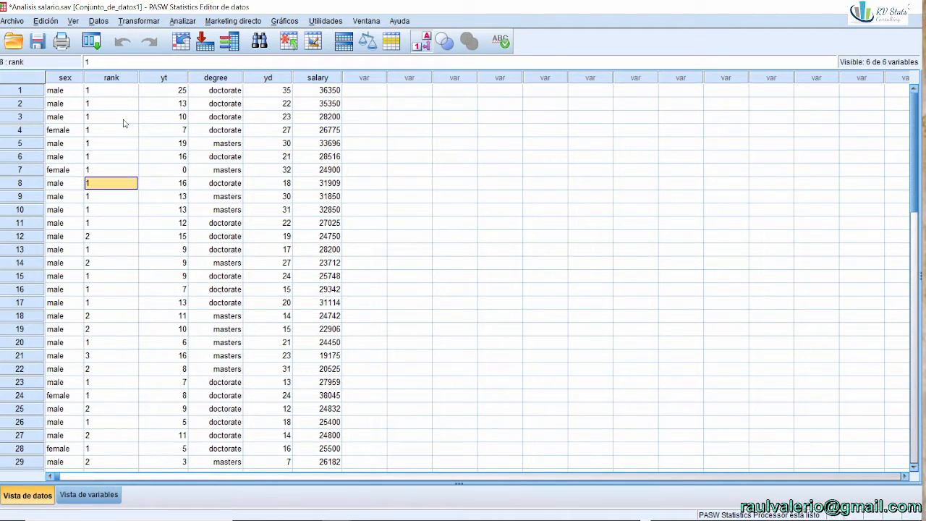
{"action": "key", "text": "Down"}
{"action": "key", "text": "Down"}
{"action": "key", "text": "Down"}
{"action": "key", "text": "Down"}
{"action": "key", "text": "Down"}
{"action": "key", "text": "Down"}
{"action": "key", "text": "Down"}
{"action": "key", "text": "Down"}
{"action": "key", "text": "Down"}
{"action": "key", "text": "Down"}
{"action": "key", "text": "Down"}
{"action": "key", "text": "Down"}
{"action": "key", "text": "Down"}
{"action": "key", "text": "Down"}
{"action": "key", "text": "Down"}
{"action": "key", "text": "Down"}
{"action": "key", "text": "Down"}
{"action": "key", "text": "Down"}
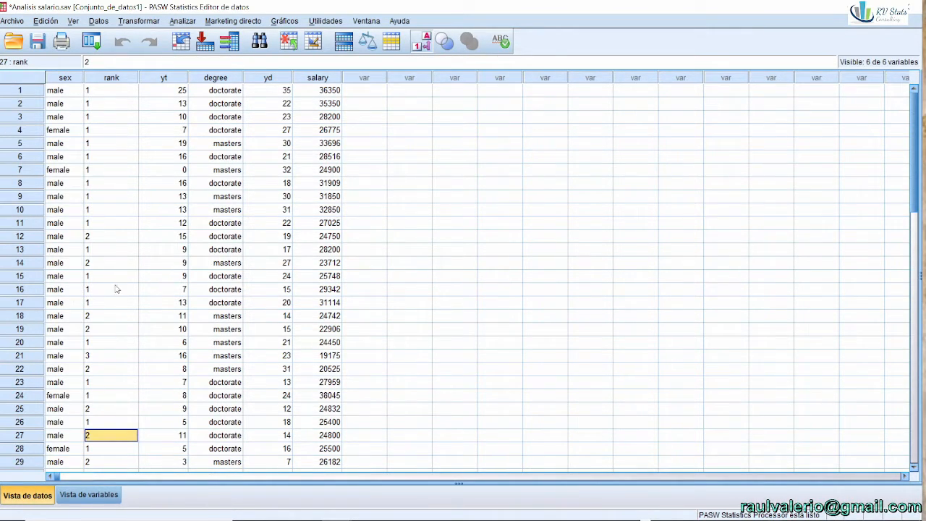
{"action": "left_click", "coordinate": [228, 251]}
{"action": "left_click", "coordinate": [228, 250]}
{"action": "left_click", "coordinate": [125, 228]}
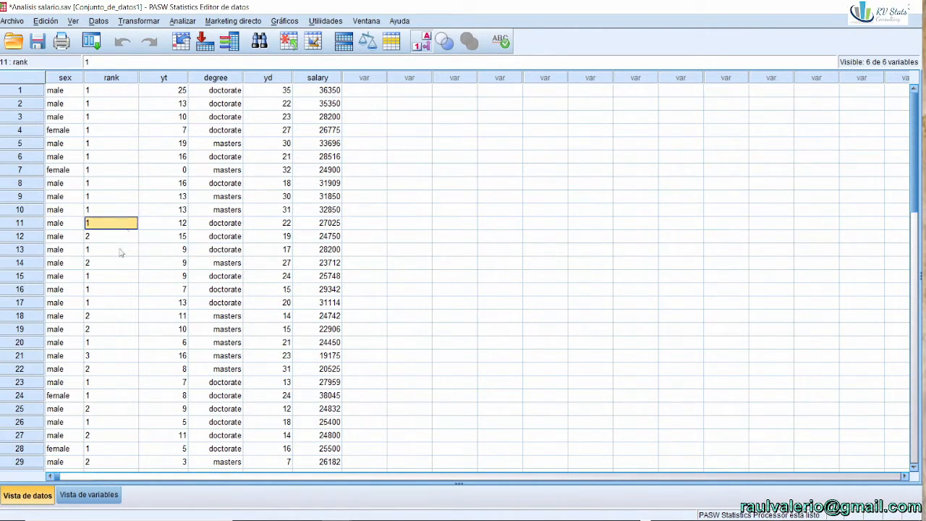
- Compare the data types in the variable definitions and change the rank variable's type to Numérico
{"action": "left_click", "coordinate": [94, 495]}
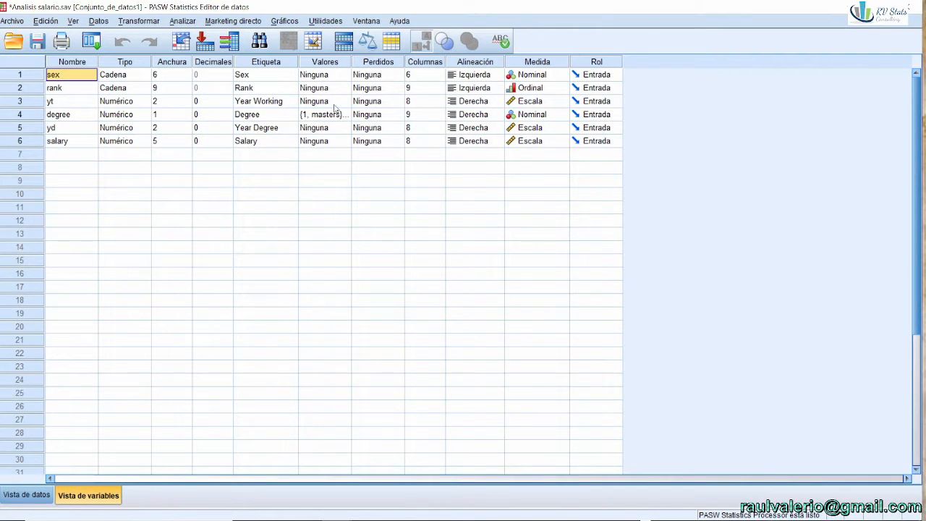
{"action": "left_click", "coordinate": [128, 103]}
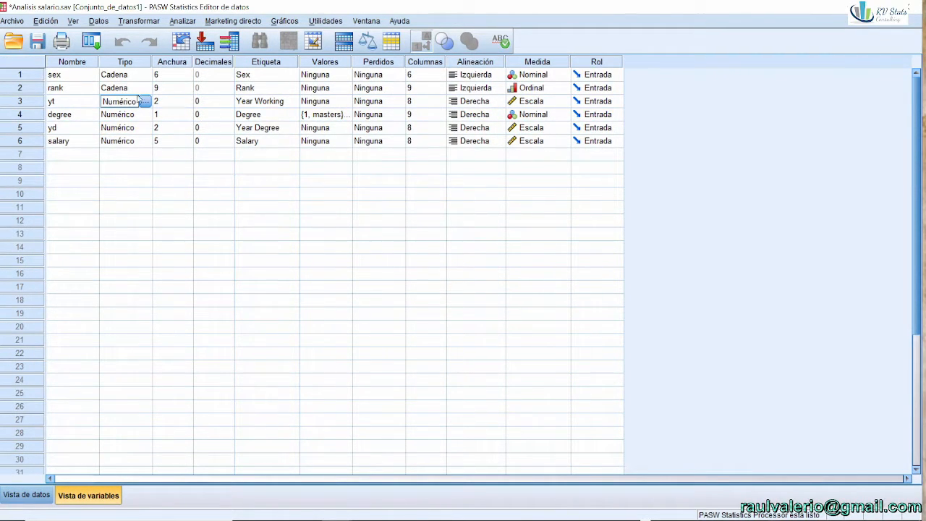
{"action": "left_click", "coordinate": [129, 118]}
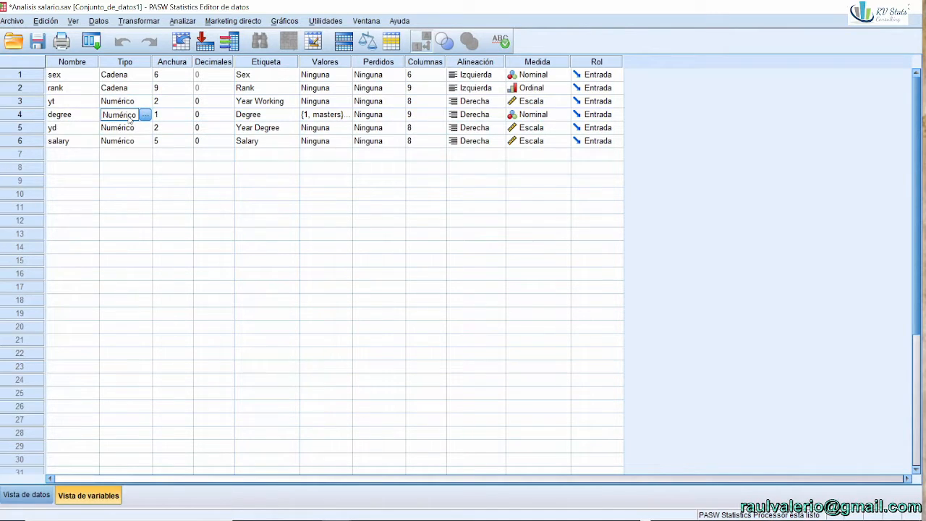
{"action": "left_click", "coordinate": [319, 116]}
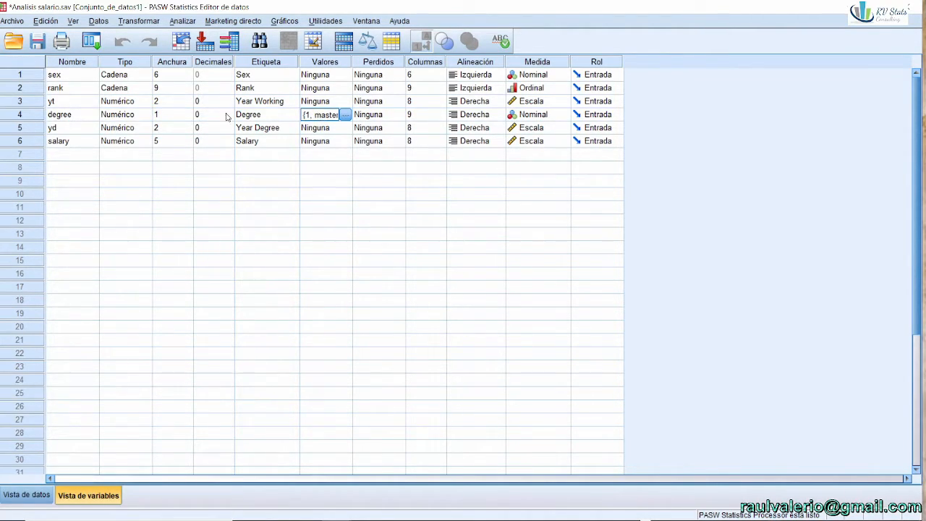
{"action": "left_click", "coordinate": [126, 91]}
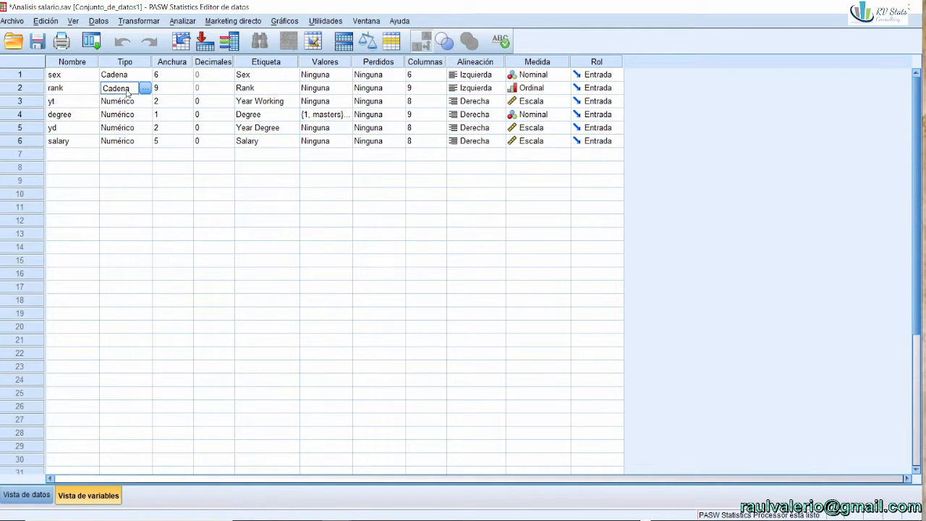
{"action": "left_click", "coordinate": [146, 87]}
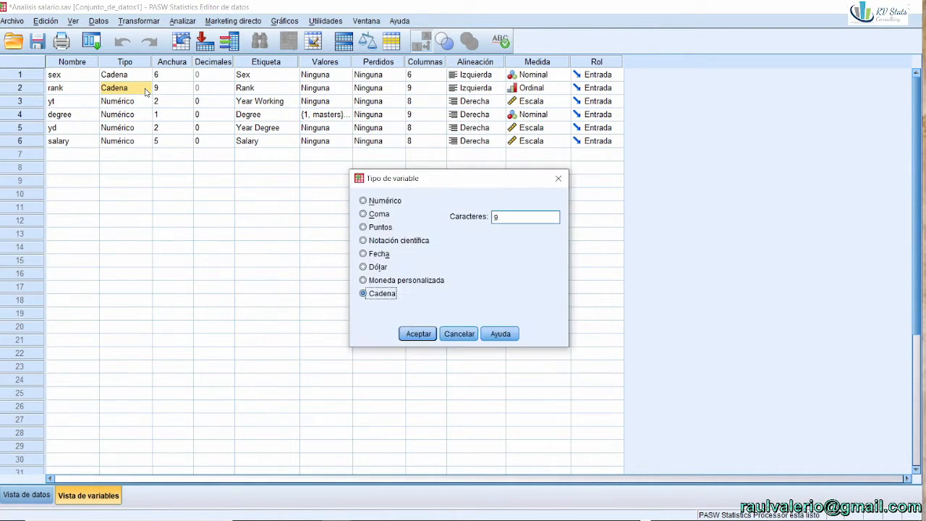
{"action": "left_click", "coordinate": [363, 200]}
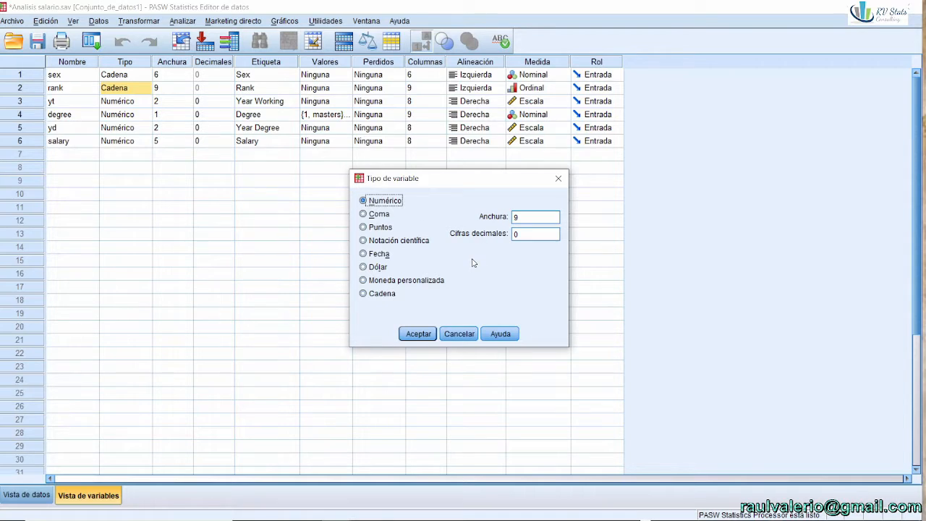
{"action": "left_click", "coordinate": [419, 334]}
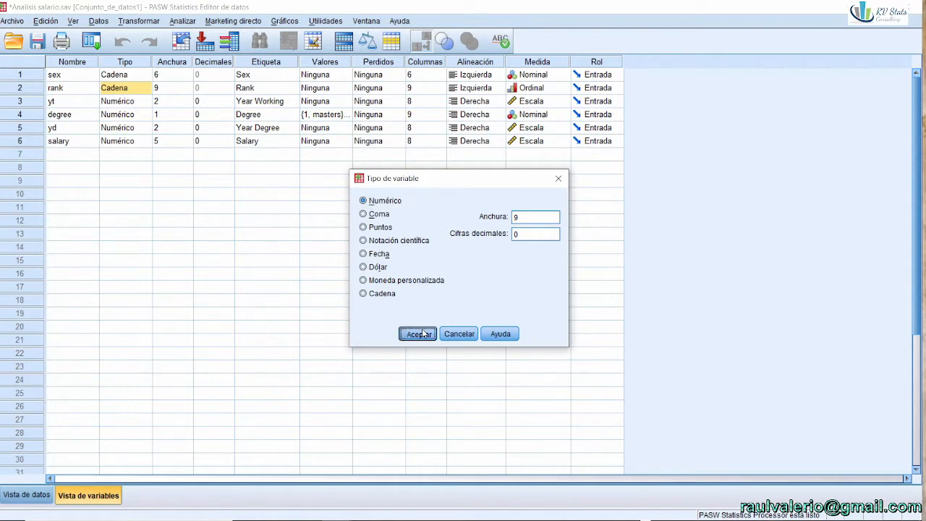
- Define value labels for the rank variable: 1 as full, 2 as associate and 3 as assistant
{"action": "left_click", "coordinate": [332, 91]}
{"action": "left_click", "coordinate": [346, 88]}
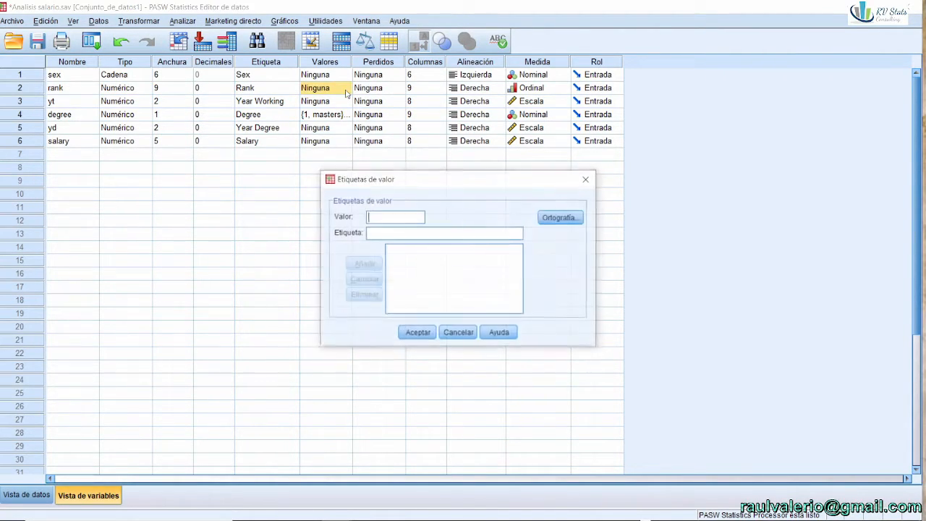
{"action": "left_click", "coordinate": [397, 235]}
{"action": "type", "text": "full"}
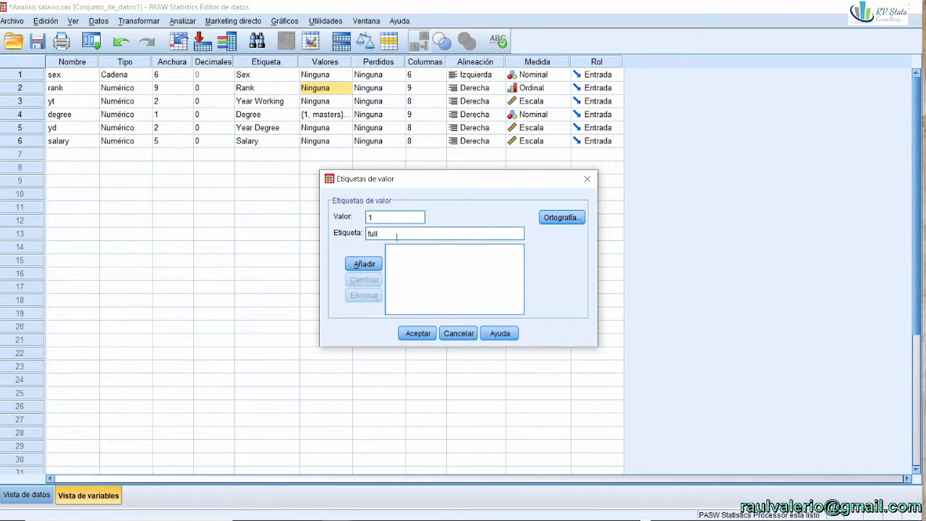
{"action": "left_click", "coordinate": [364, 263]}
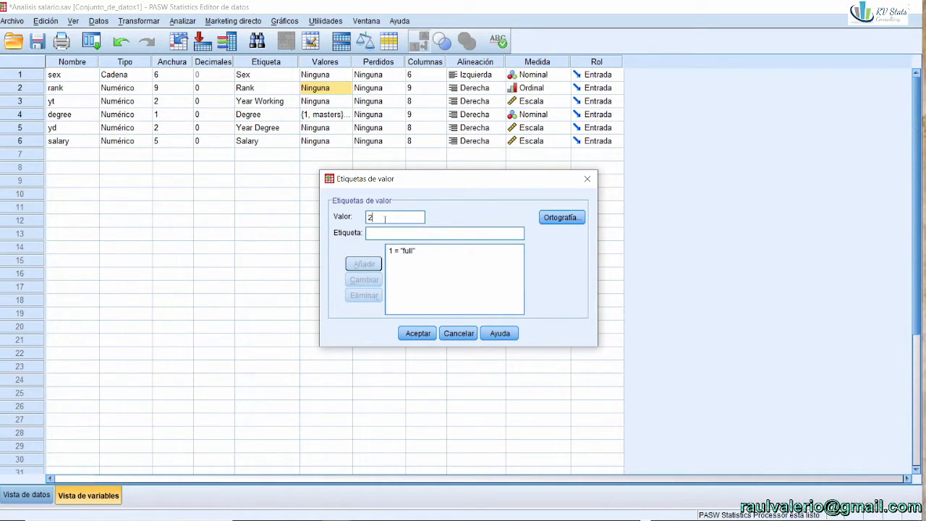
{"action": "type", "text": "associate"}
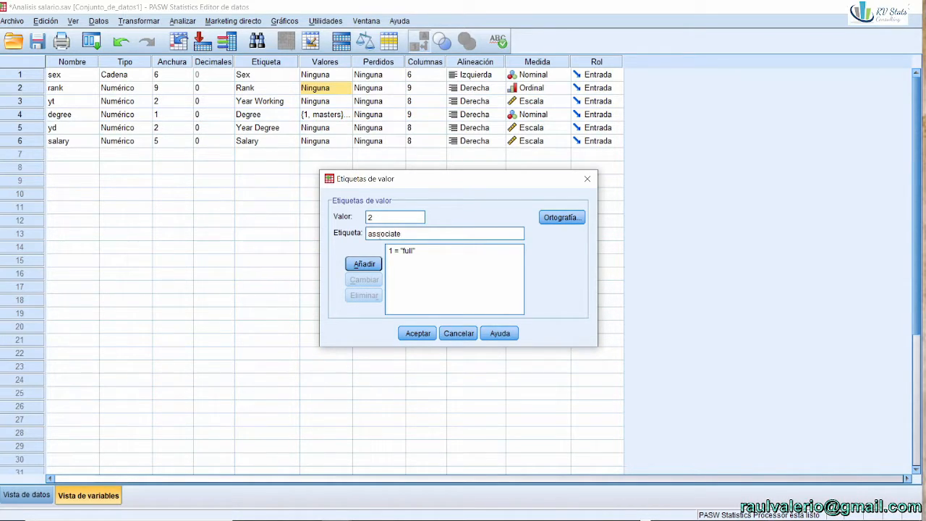
{"action": "left_click", "coordinate": [369, 265]}
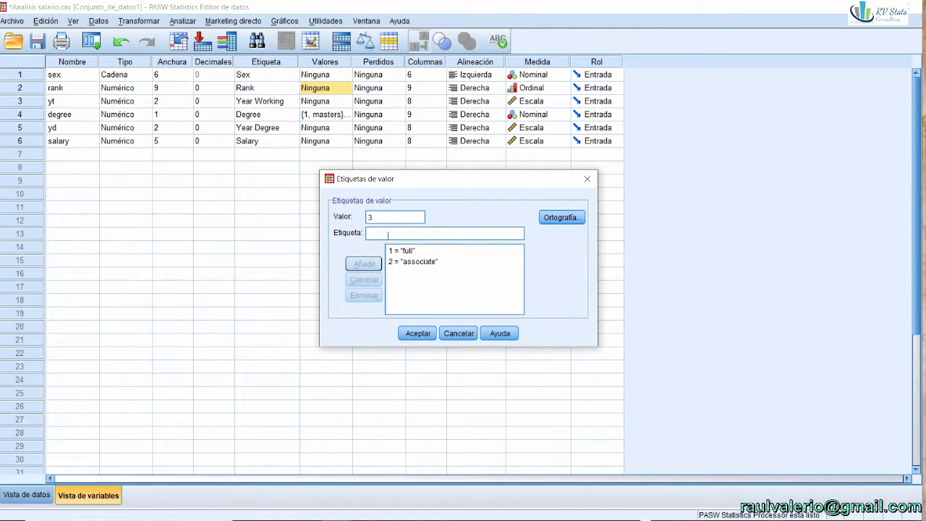
{"action": "type", "text": "assistant"}
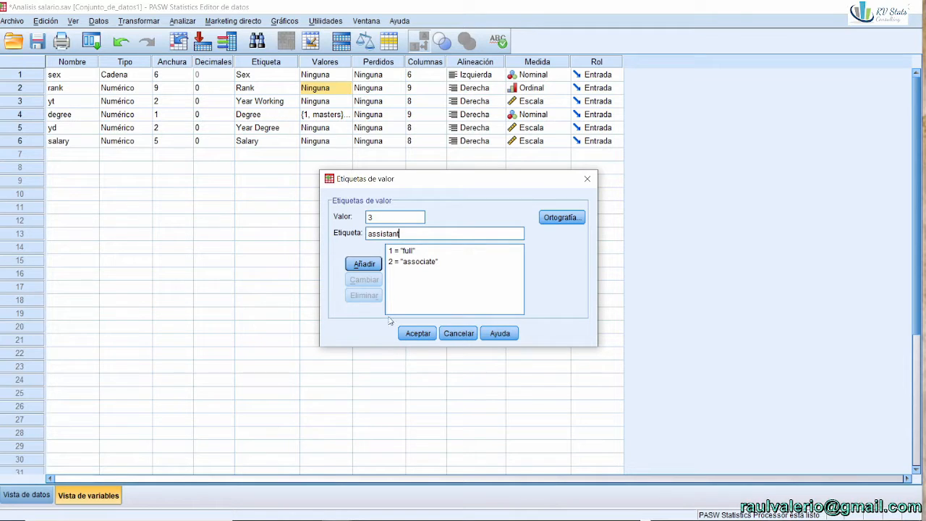
{"action": "left_click", "coordinate": [365, 264]}
{"action": "left_click", "coordinate": [409, 332]}
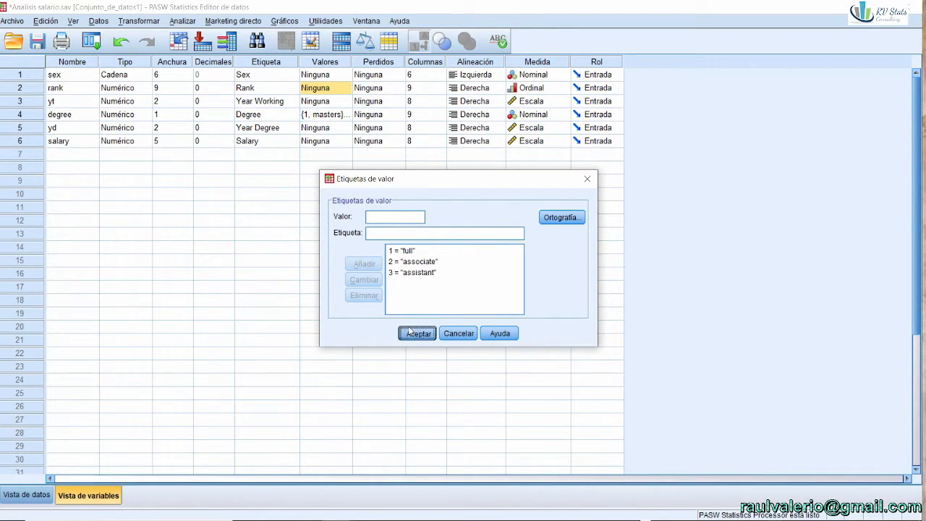
- Check the rank column in the data view by toggling the value labels off and on, and save the dataset
{"action": "left_click", "coordinate": [26, 495]}
{"action": "left_click", "coordinate": [113, 134]}
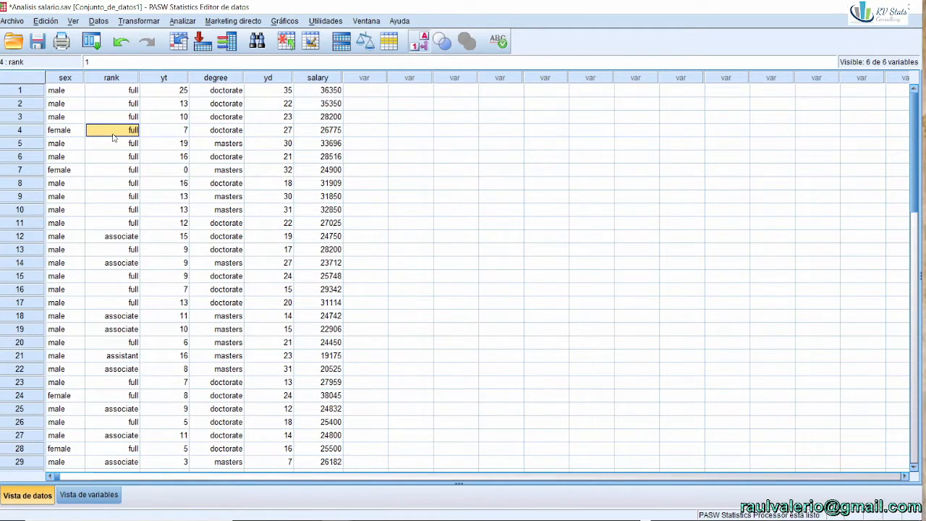
{"action": "left_click", "coordinate": [418, 45]}
{"action": "left_click", "coordinate": [419, 45]}
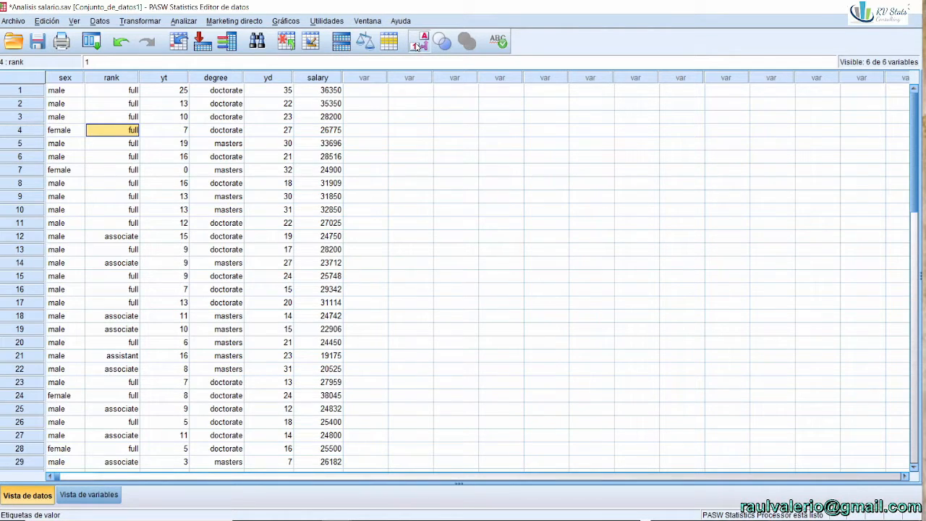
{"action": "left_click", "coordinate": [127, 199]}
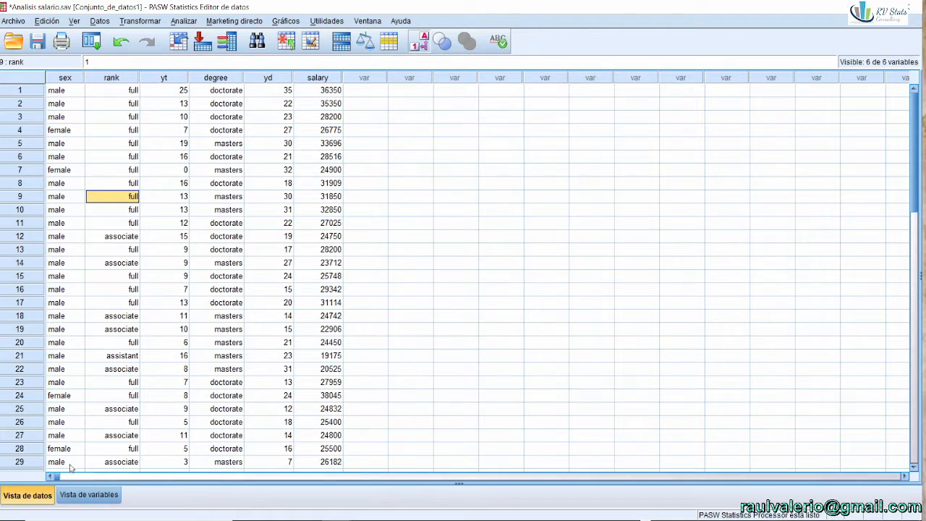
{"action": "left_click", "coordinate": [38, 44]}
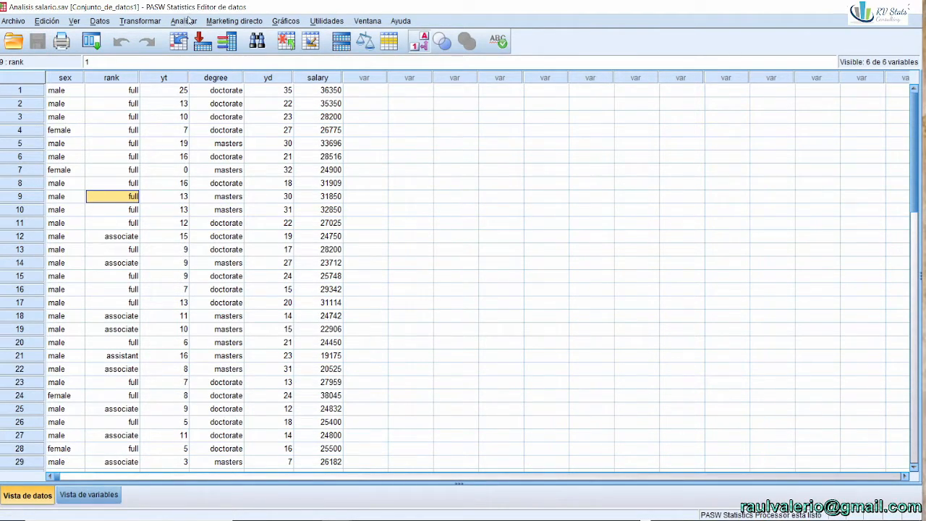
- Review the available measurement levels for rank and degree in the variable definitions, and return to the data view
{"action": "left_click", "coordinate": [89, 495]}
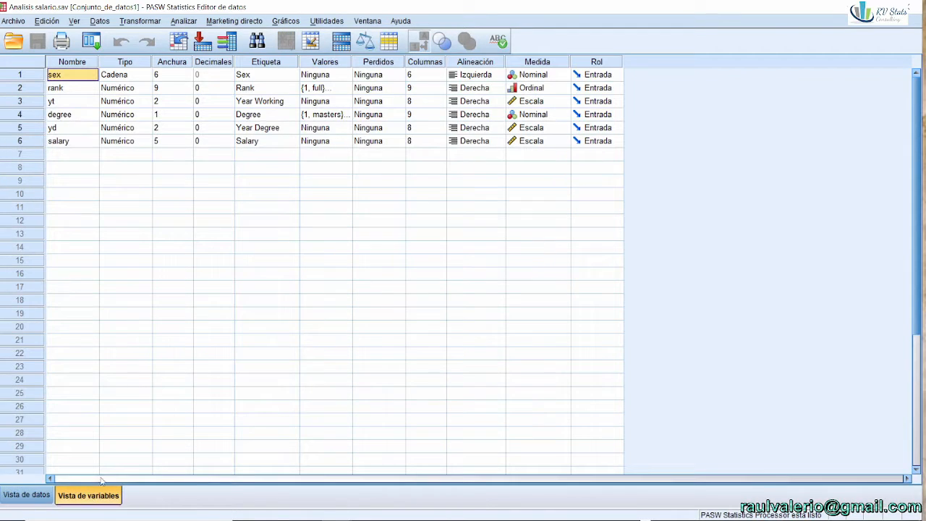
{"action": "left_click", "coordinate": [534, 86]}
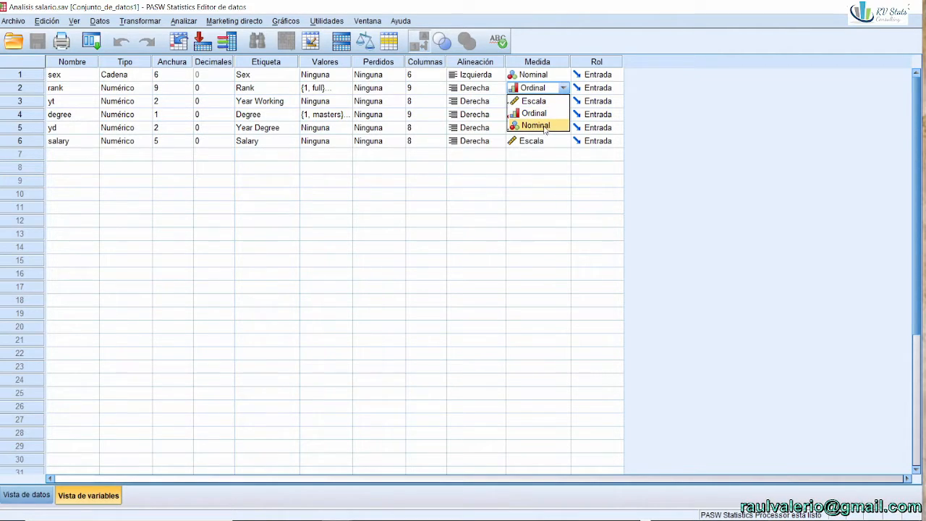
{"action": "left_click", "coordinate": [550, 167]}
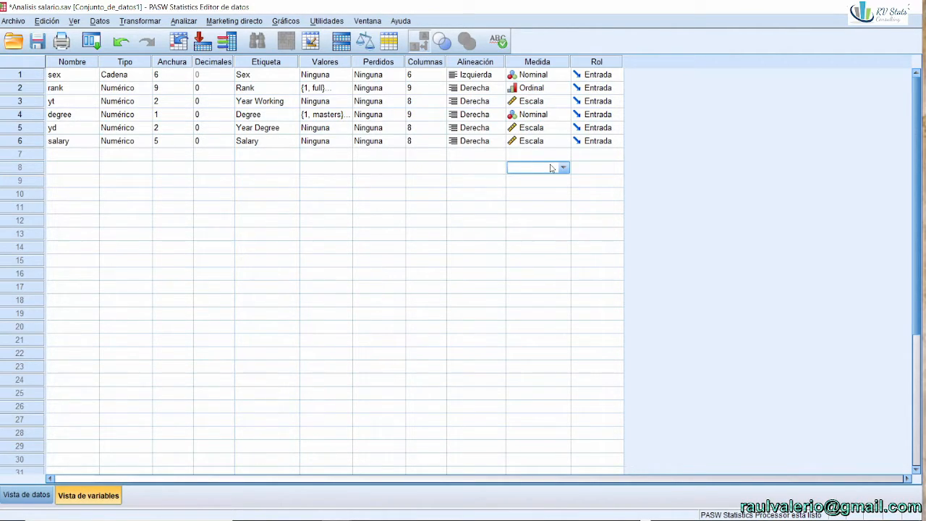
{"action": "left_click", "coordinate": [539, 115]}
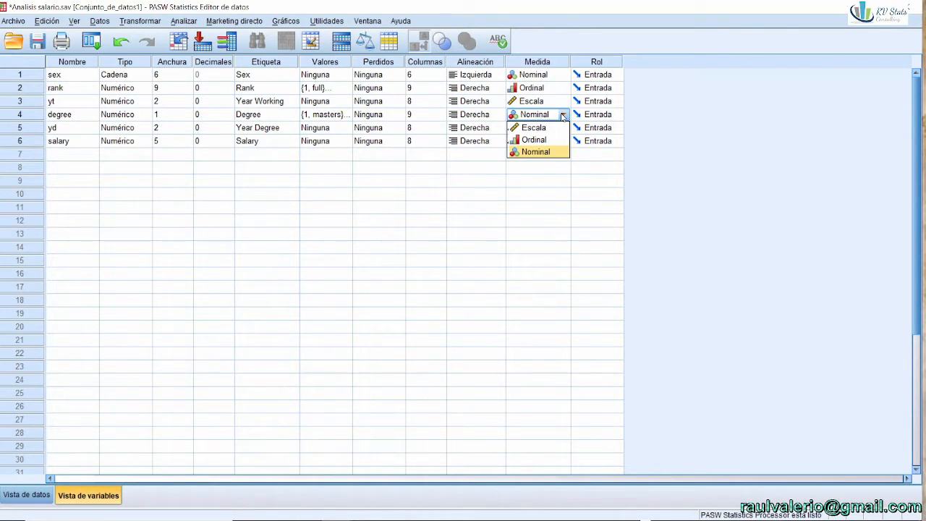
{"action": "left_click", "coordinate": [563, 116]}
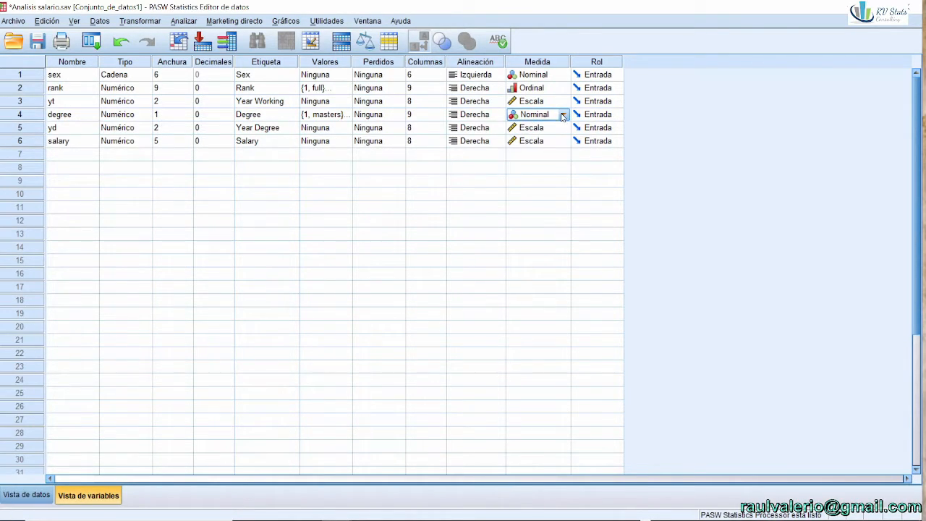
{"action": "left_click", "coordinate": [34, 496]}
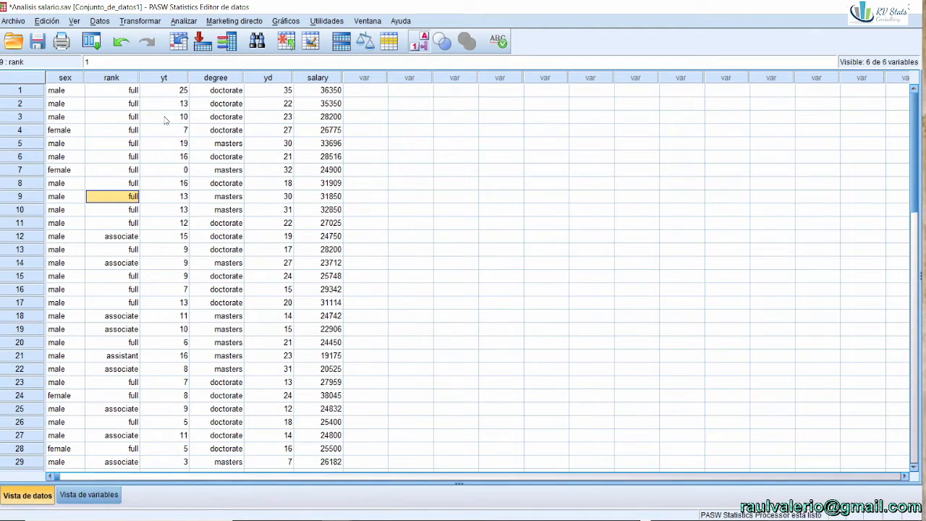
- Set up a one-way ANOVA with Salary as the dependent variable and Rank as the factor
{"action": "left_click", "coordinate": [192, 23]}
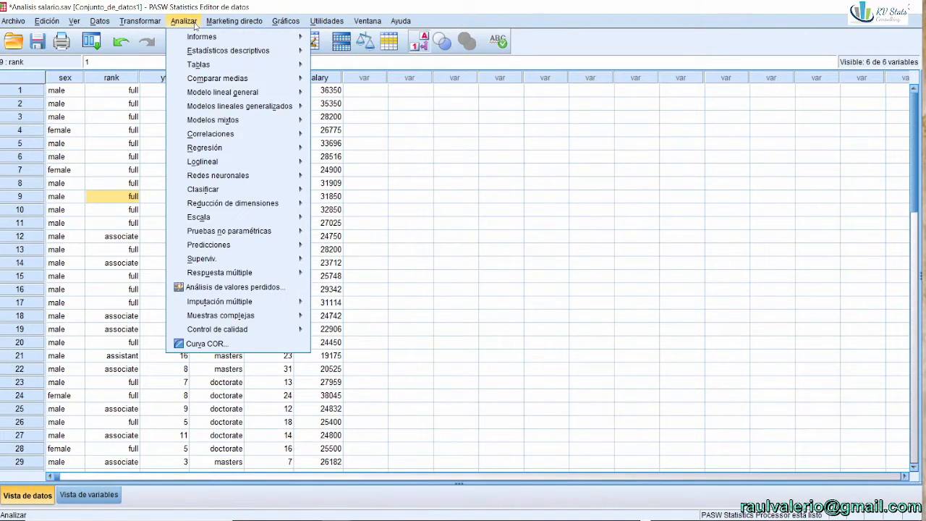
{"action": "mouse_move", "coordinate": [244, 66]}
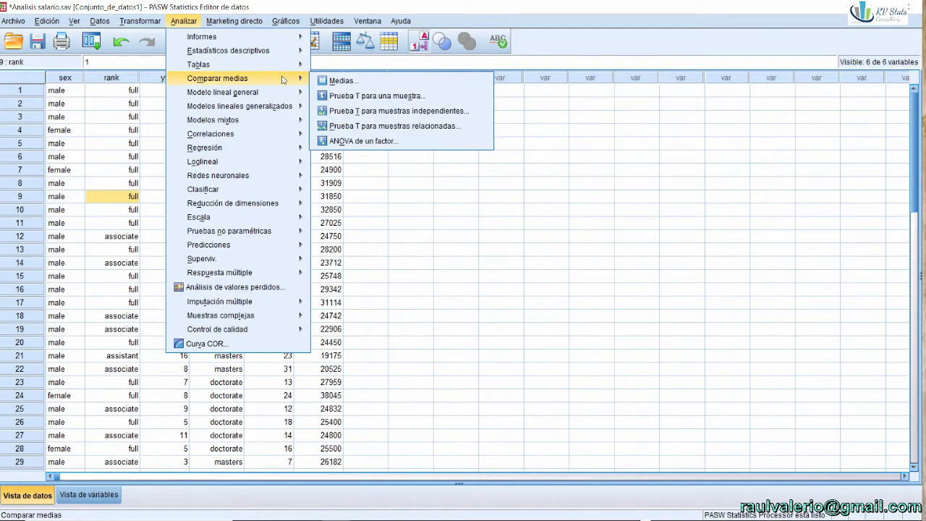
{"action": "left_click", "coordinate": [353, 142]}
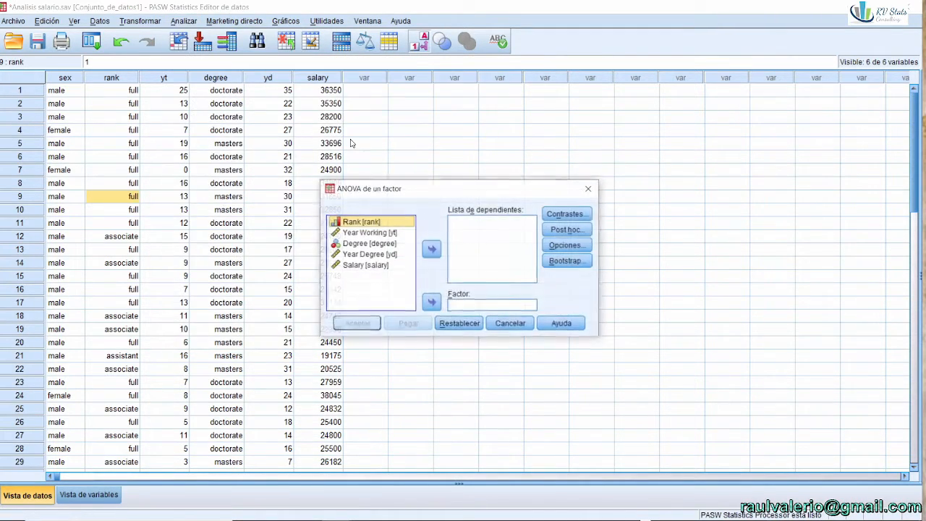
{"action": "left_click", "coordinate": [432, 302]}
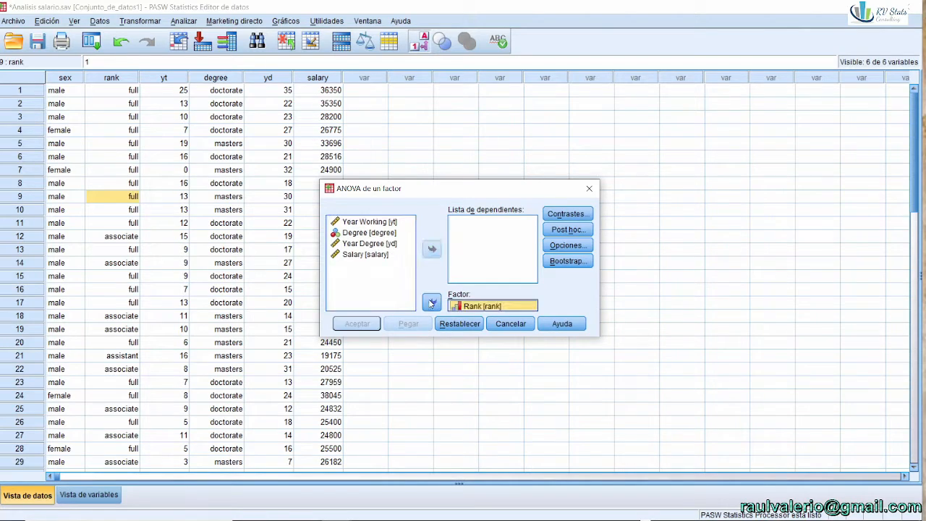
{"action": "left_click", "coordinate": [372, 255]}
{"action": "left_click", "coordinate": [432, 250]}
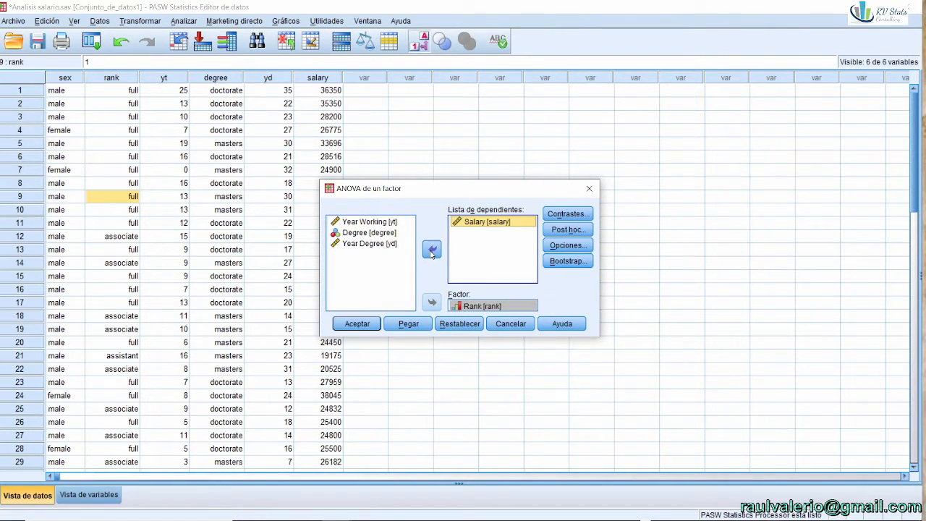
- Request Duncan and Tukey post hoc comparisons for the ANOVA with a significance level of 0.05
{"action": "left_click", "coordinate": [582, 216]}
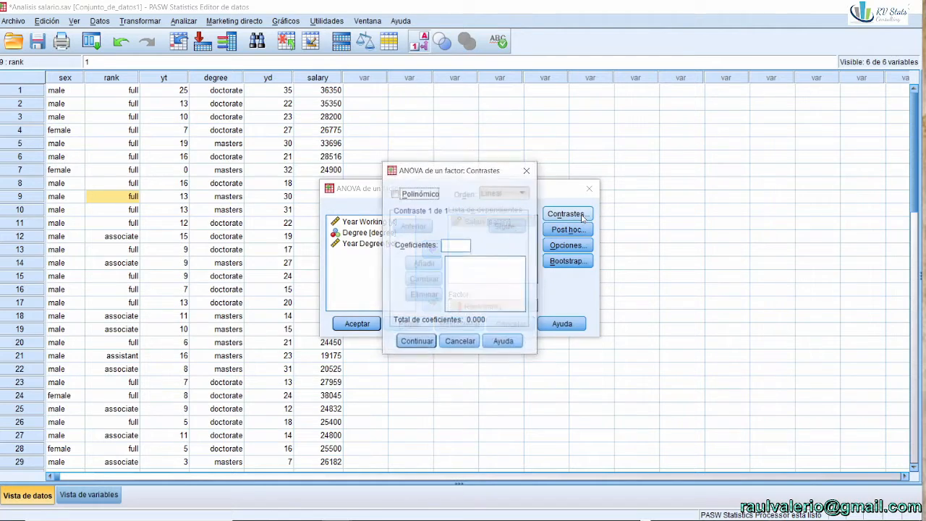
{"action": "left_click", "coordinate": [459, 343]}
{"action": "left_click", "coordinate": [568, 229]}
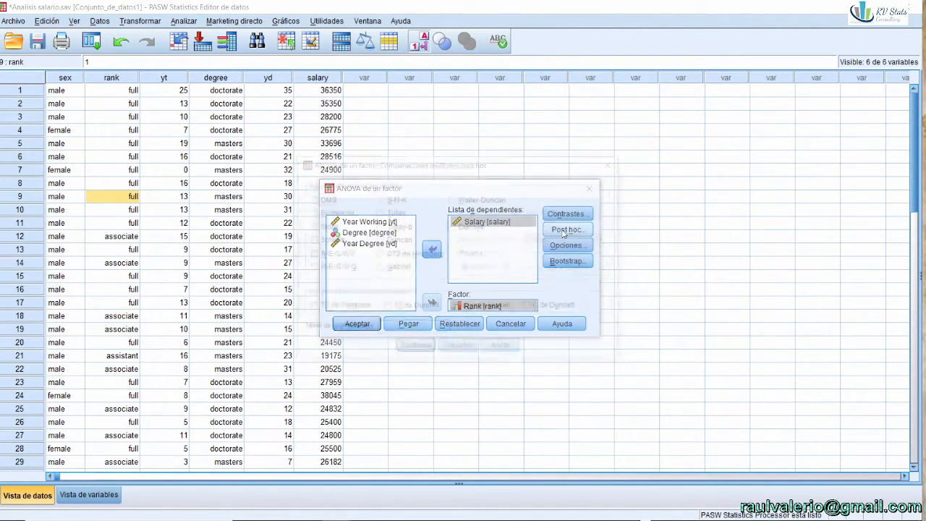
{"action": "left_click", "coordinate": [384, 243]}
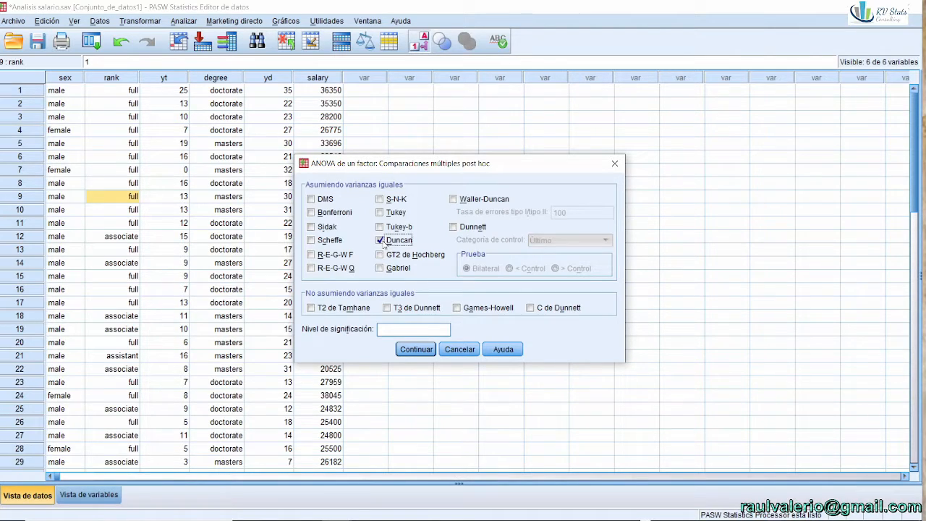
{"action": "left_click", "coordinate": [379, 212]}
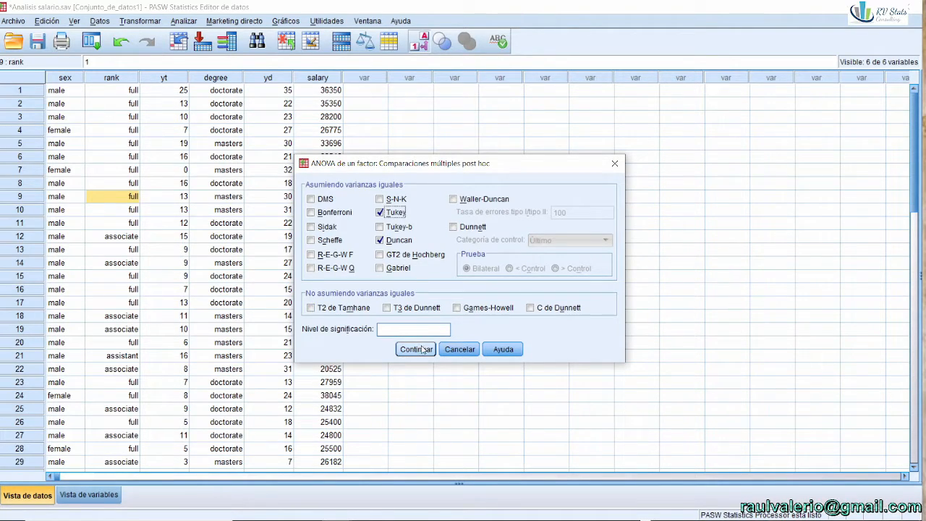
{"action": "left_click", "coordinate": [407, 330]}
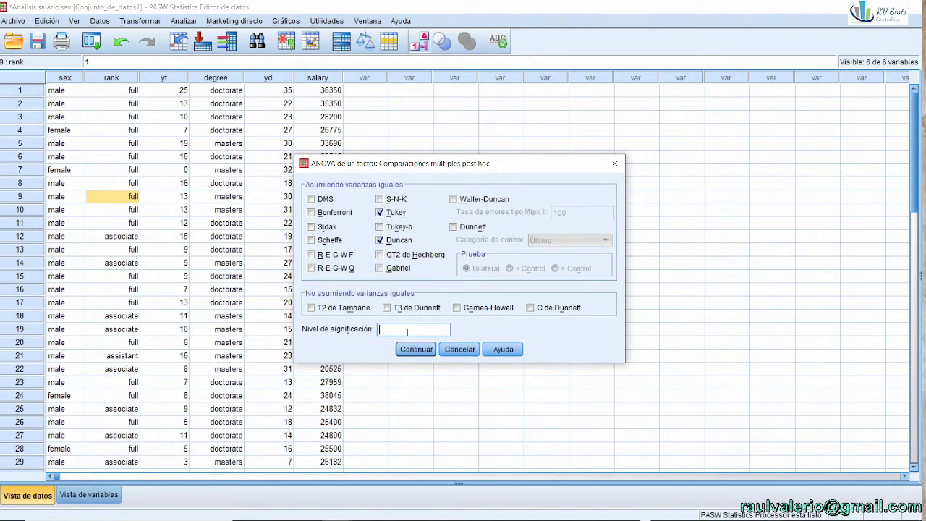
{"action": "type", "text": "0.05"}
{"action": "left_click", "coordinate": [416, 348]}
- Add descriptives, the homogeneity of variances test and the means plot to the ANOVA, and run it with the output window maximized
{"action": "left_click", "coordinate": [569, 245]}
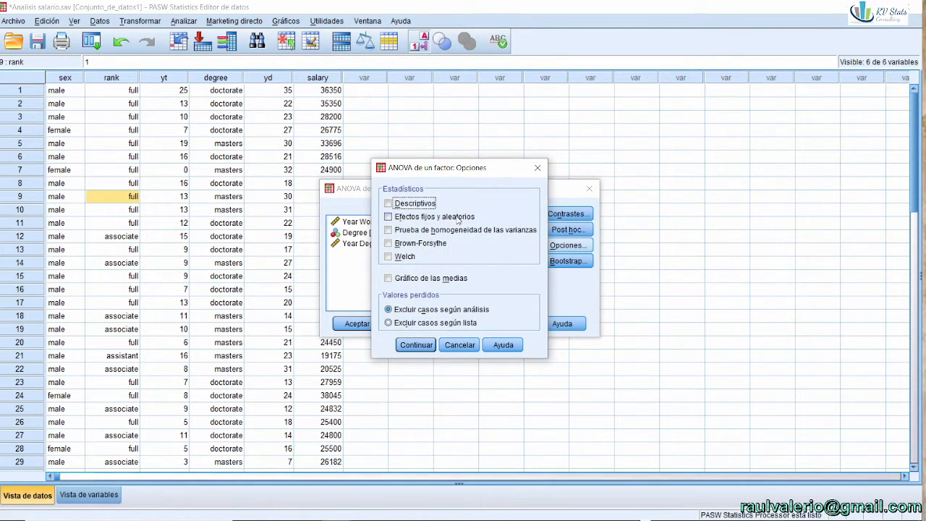
{"action": "left_click", "coordinate": [388, 230]}
{"action": "left_click", "coordinate": [389, 204]}
{"action": "left_click", "coordinate": [389, 280]}
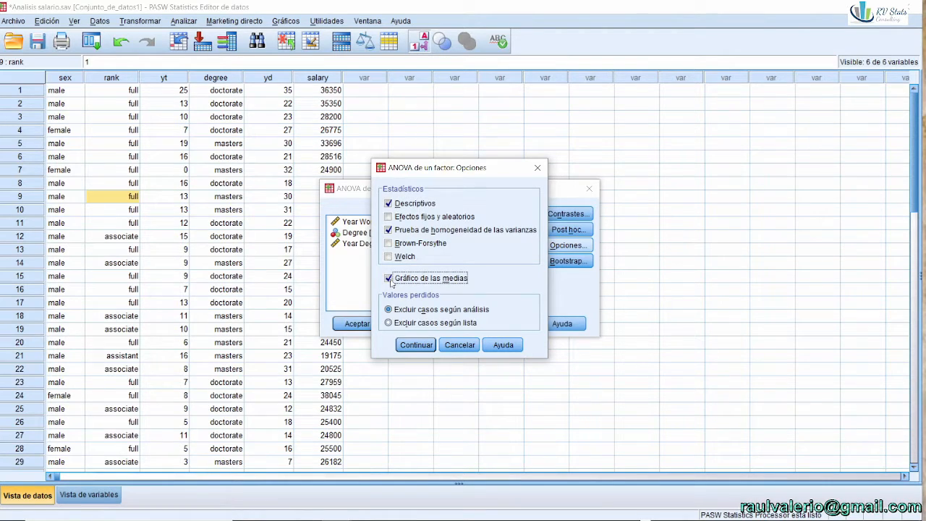
{"action": "left_click", "coordinate": [416, 345]}
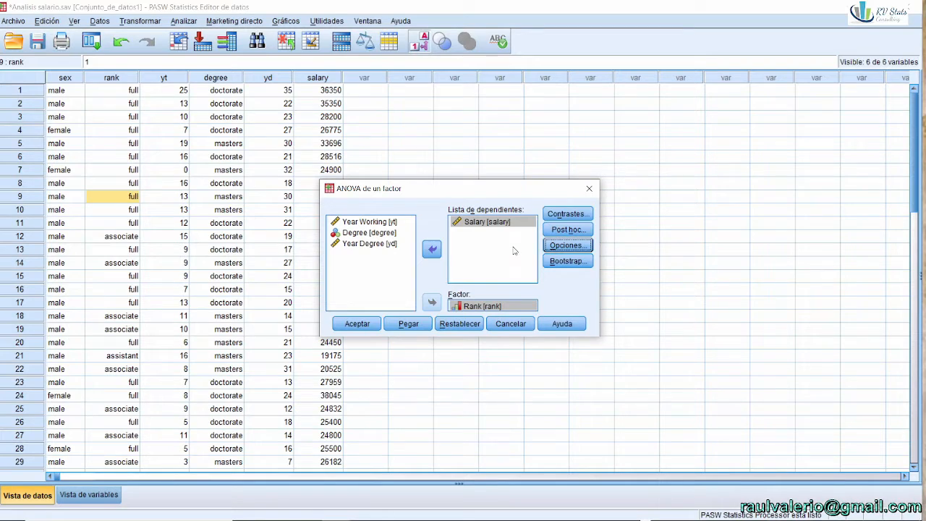
{"action": "left_click", "coordinate": [359, 324]}
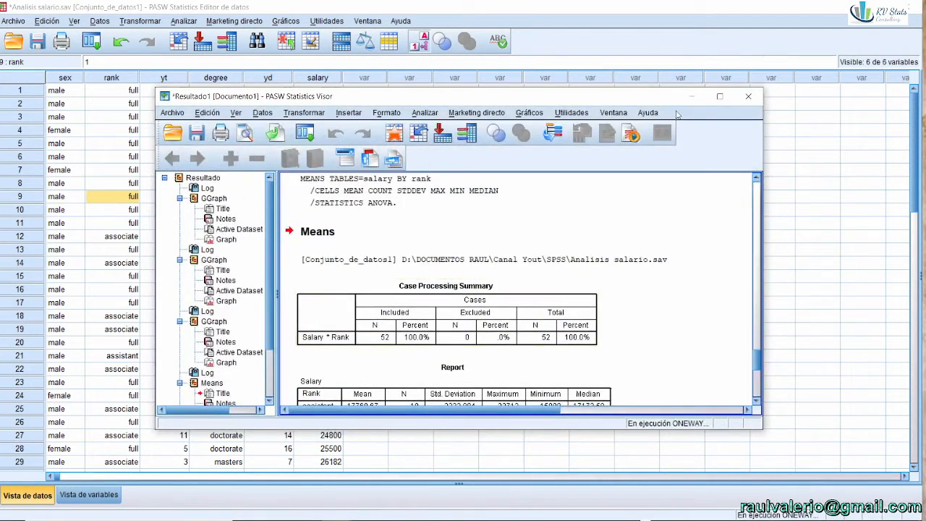
{"action": "left_click", "coordinate": [719, 97]}
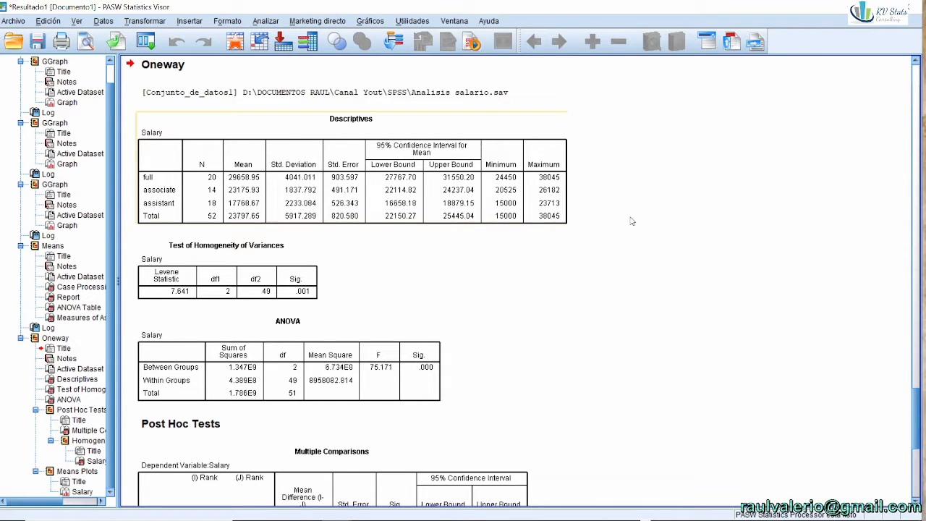
- Examine the ANOVA output from descriptives and Levene test through post hoc comparisons and means plot, and the earlier boxplot of Salary by Rank
{"action": "mouse_move", "coordinate": [914, 430]}
{"action": "left_mouse_down"}
{"action": "mouse_move", "coordinate": [909, 366]}
{"action": "mouse_move", "coordinate": [903, 438]}
{"action": "left_mouse_up"}
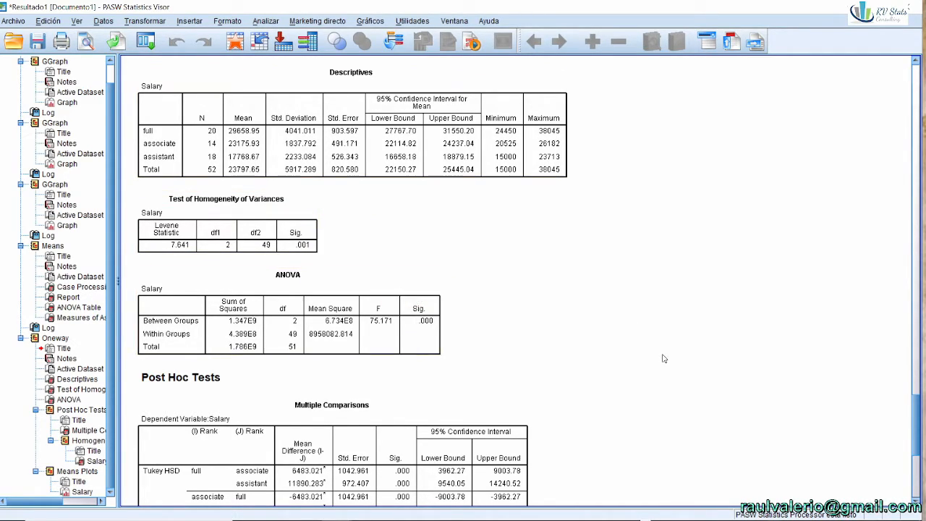
{"action": "left_click_drag", "start_coordinate": [915, 416], "coordinate": [913, 426]}
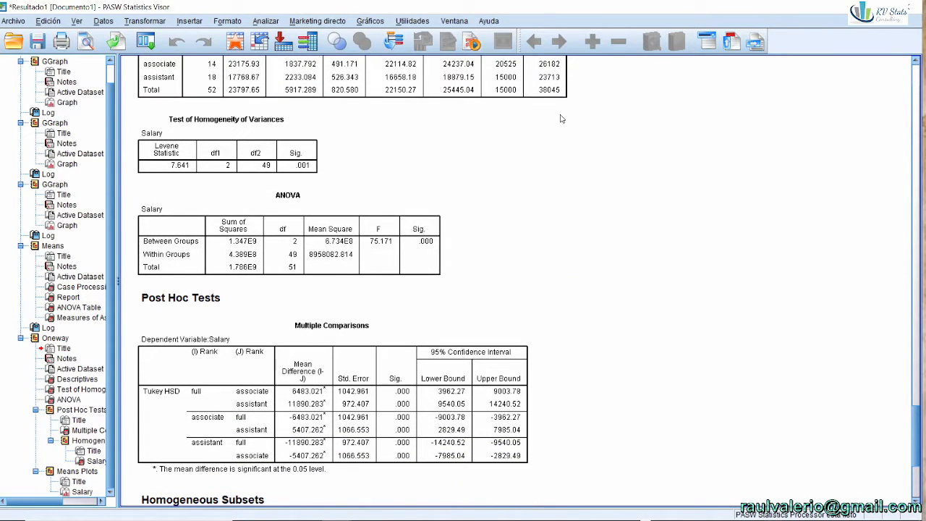
{"action": "mouse_move", "coordinate": [917, 435]}
{"action": "left_mouse_down"}
{"action": "mouse_move", "coordinate": [917, 407]}
{"action": "mouse_move", "coordinate": [917, 420]}
{"action": "left_mouse_up"}
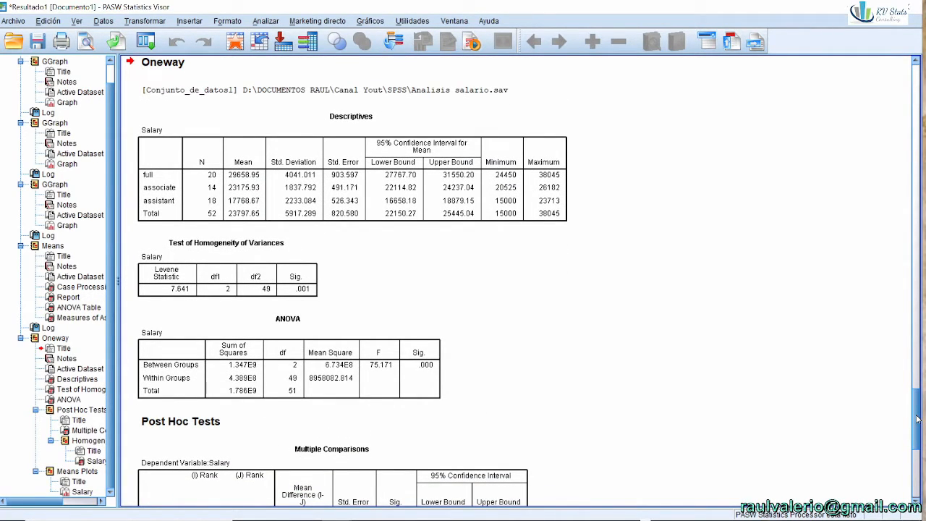
{"action": "left_click_drag", "start_coordinate": [917, 419], "coordinate": [915, 457]}
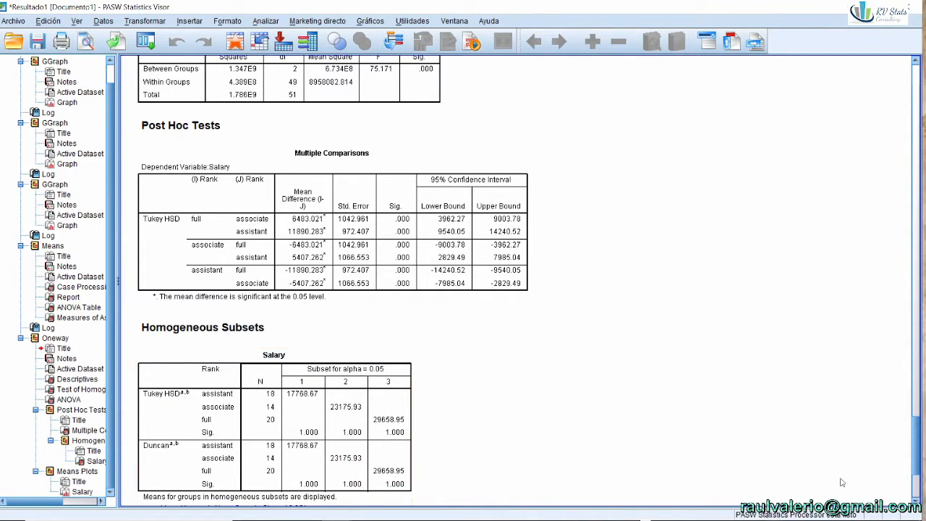
{"action": "scroll", "coordinate": [917, 449], "scroll_direction": "up", "scroll_amount": 5}
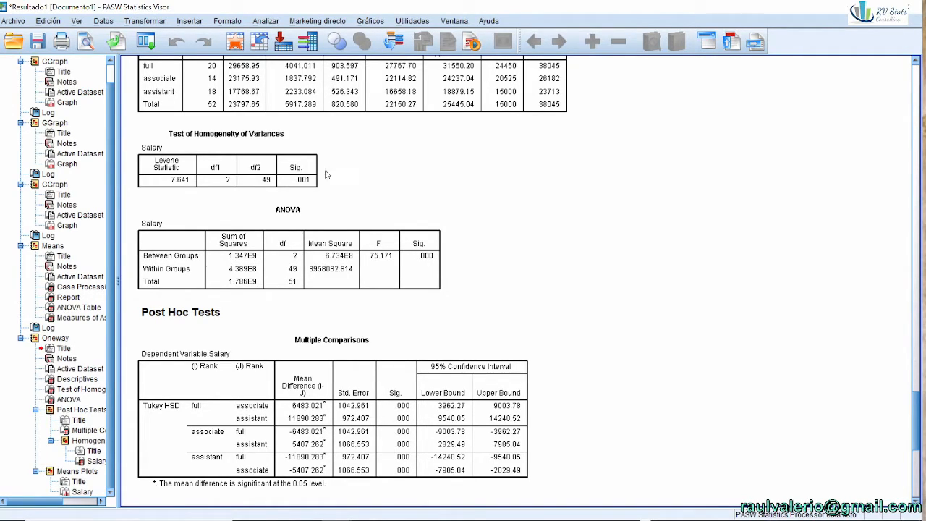
{"action": "left_click_drag", "start_coordinate": [919, 417], "coordinate": [919, 468]}
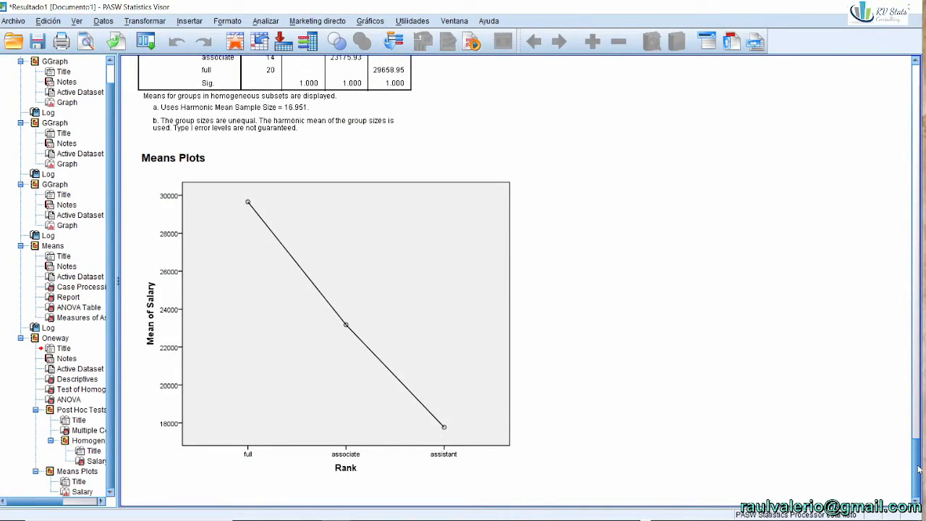
{"action": "left_click", "coordinate": [364, 342]}
{"action": "left_click_drag", "start_coordinate": [914, 469], "coordinate": [913, 388]}
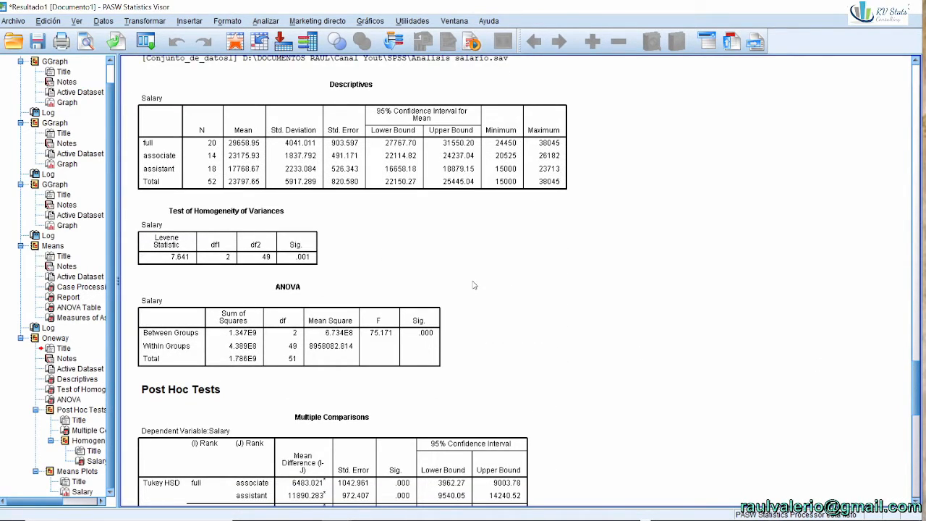
{"action": "left_click_drag", "start_coordinate": [914, 396], "coordinate": [904, 131]}
{"action": "left_click", "coordinate": [442, 187]}
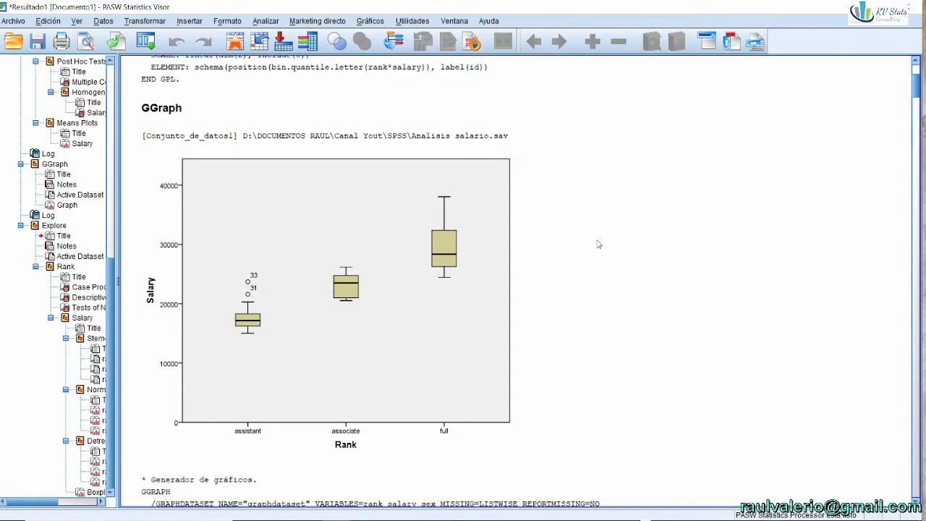
- Open the Explore analysis with Salary as dependent and Rank as factor, keeping descriptives with a 95% confidence interval for the mean
{"action": "left_click", "coordinate": [191, 22]}
{"action": "left_click", "coordinate": [190, 23]}
{"action": "left_click", "coordinate": [266, 22]}
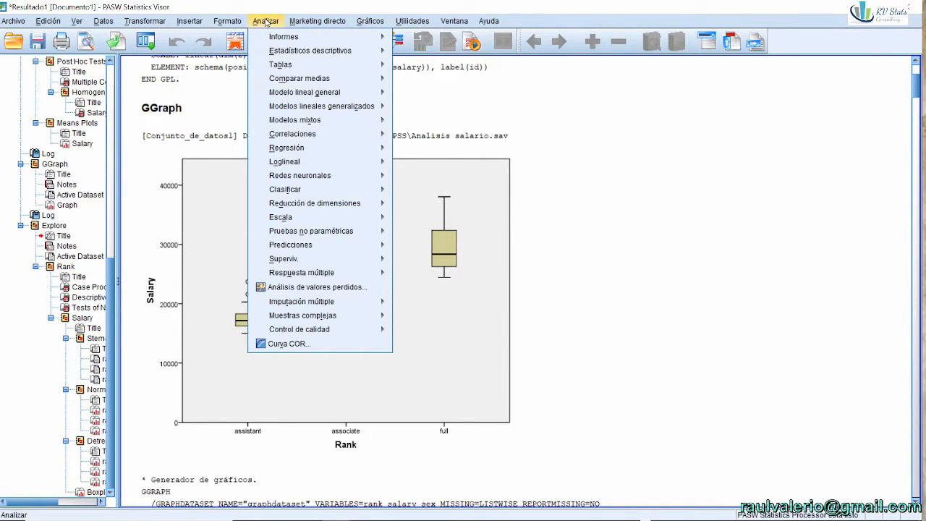
{"action": "mouse_move", "coordinate": [306, 69]}
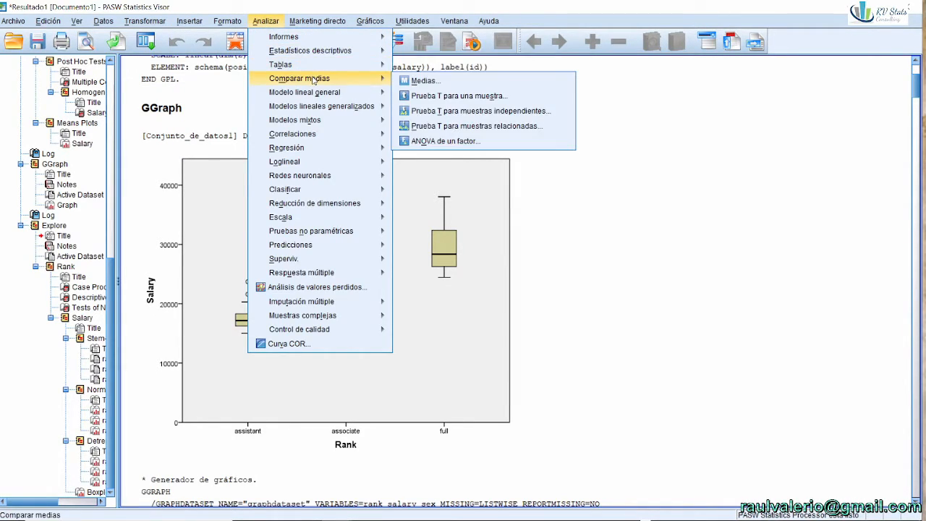
{"action": "mouse_move", "coordinate": [344, 57]}
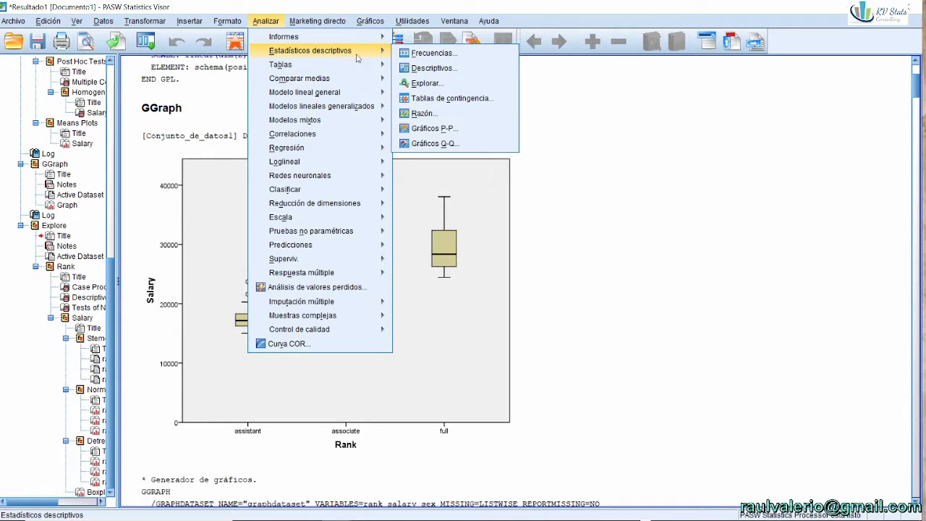
{"action": "left_click", "coordinate": [434, 84]}
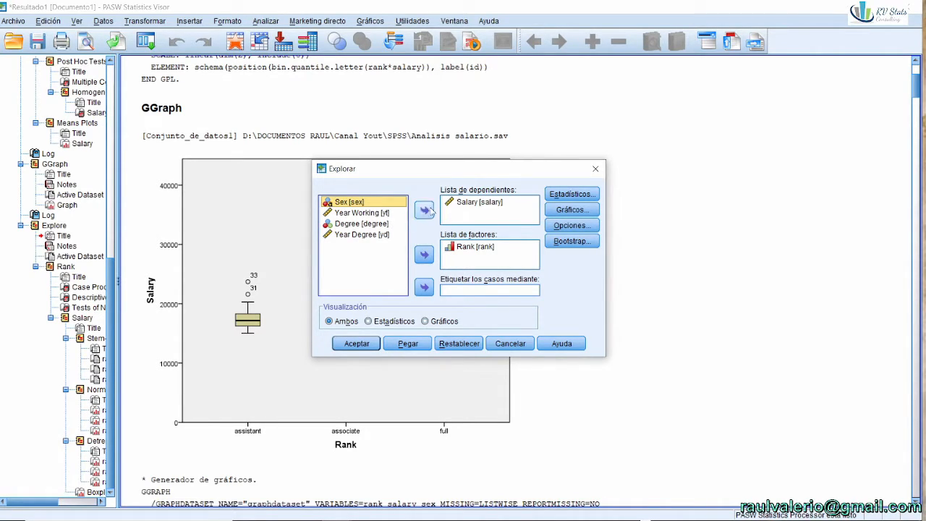
{"action": "left_click", "coordinate": [478, 209]}
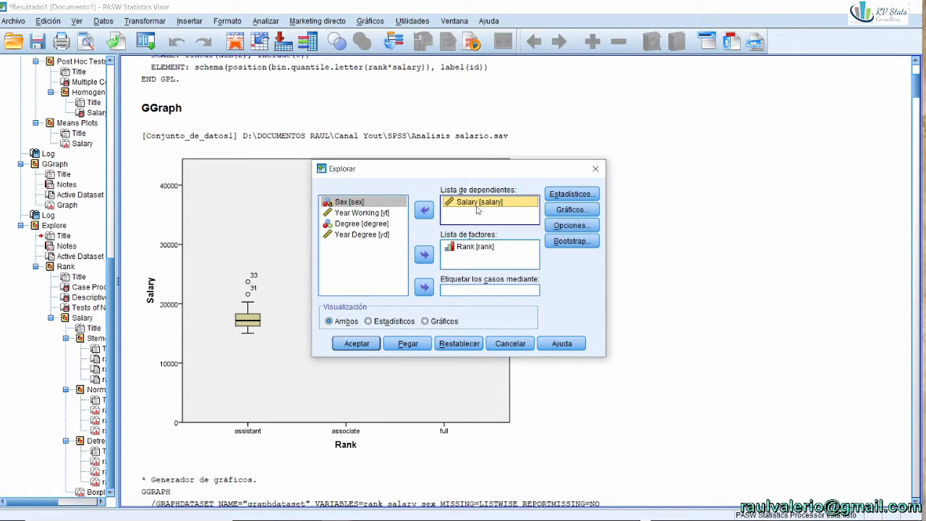
{"action": "left_click", "coordinate": [475, 249]}
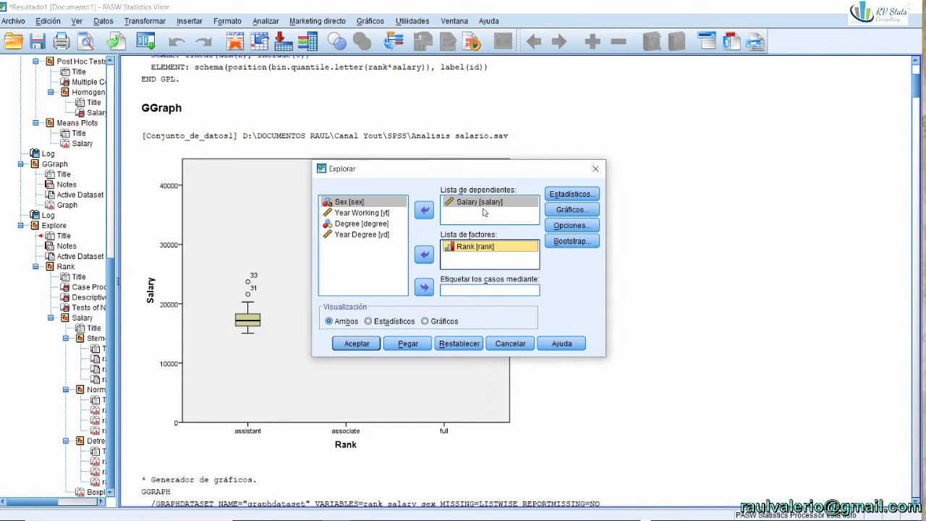
{"action": "left_click", "coordinate": [476, 249]}
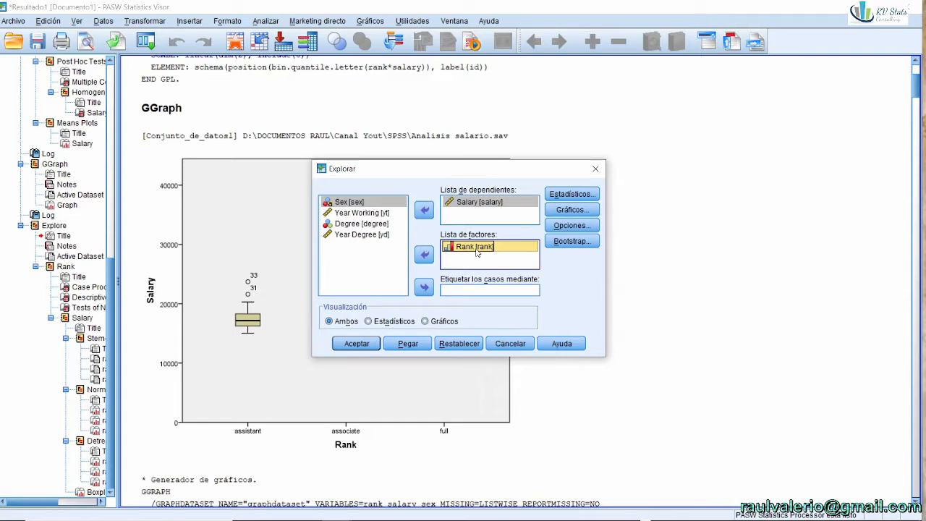
{"action": "left_click", "coordinate": [572, 194]}
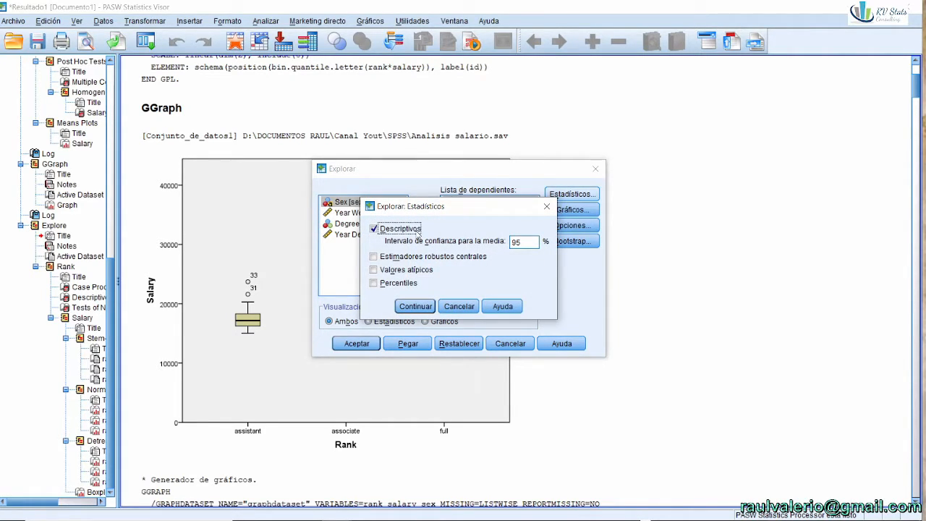
{"action": "left_click", "coordinate": [415, 306]}
- Set the Explore plots to histograms instead of stem-and-leaf, keeping factor-level boxplots and normality plots with tests
{"action": "left_click", "coordinate": [571, 210]}
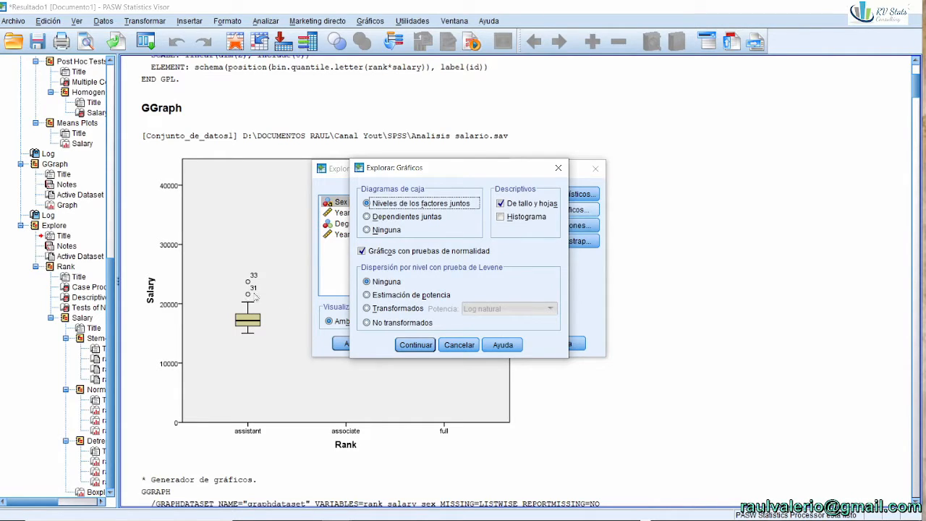
{"action": "left_click", "coordinate": [415, 344]}
{"action": "left_click", "coordinate": [571, 209]}
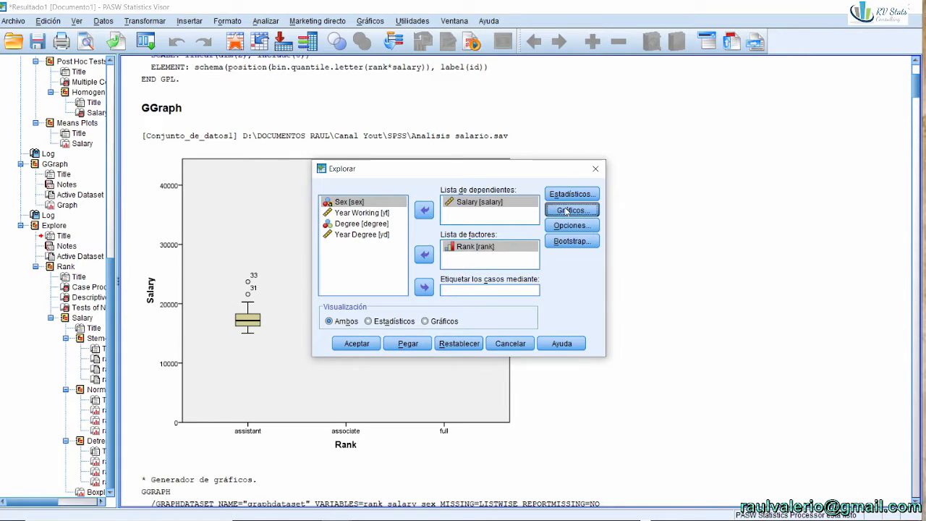
{"action": "left_click", "coordinate": [500, 217]}
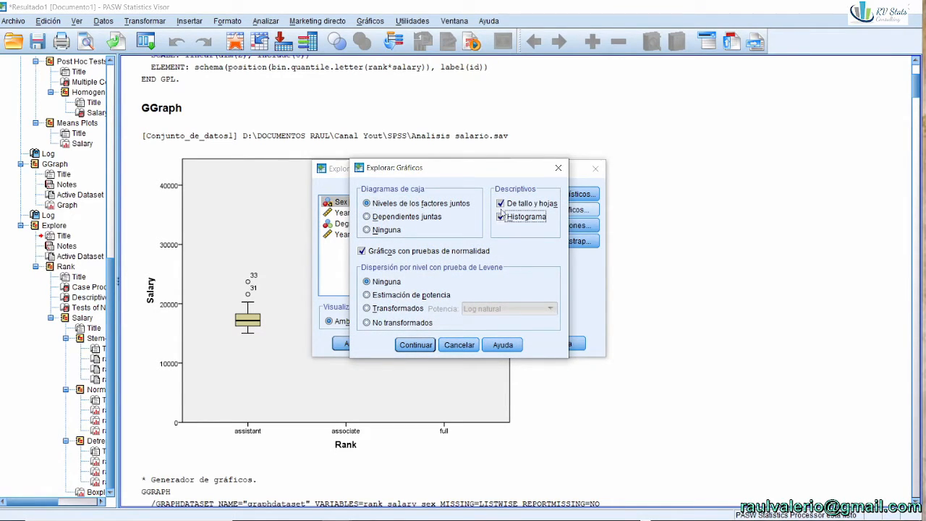
{"action": "left_click", "coordinate": [502, 205]}
{"action": "left_click", "coordinate": [416, 344]}
- Exclude missing values pairwise and run the Explore analysis of Salary by Rank
{"action": "left_click", "coordinate": [570, 226]}
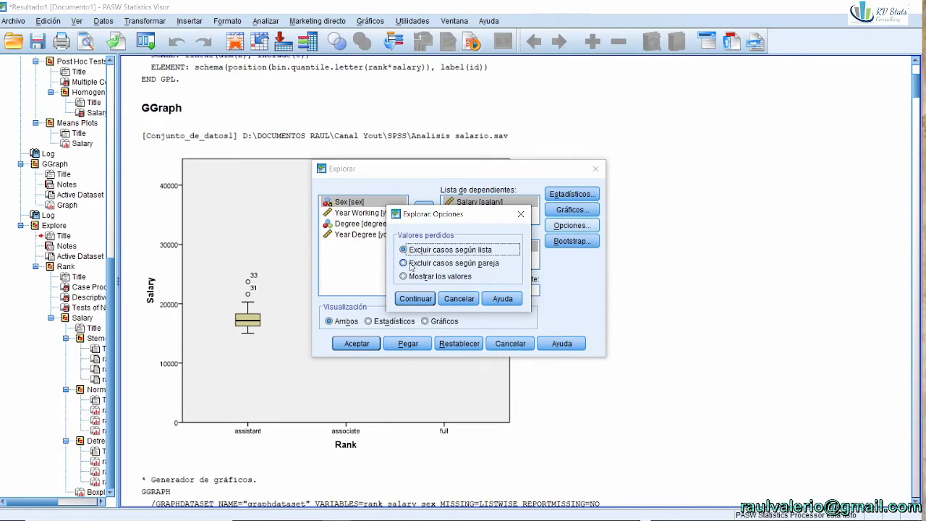
{"action": "left_click", "coordinate": [405, 265]}
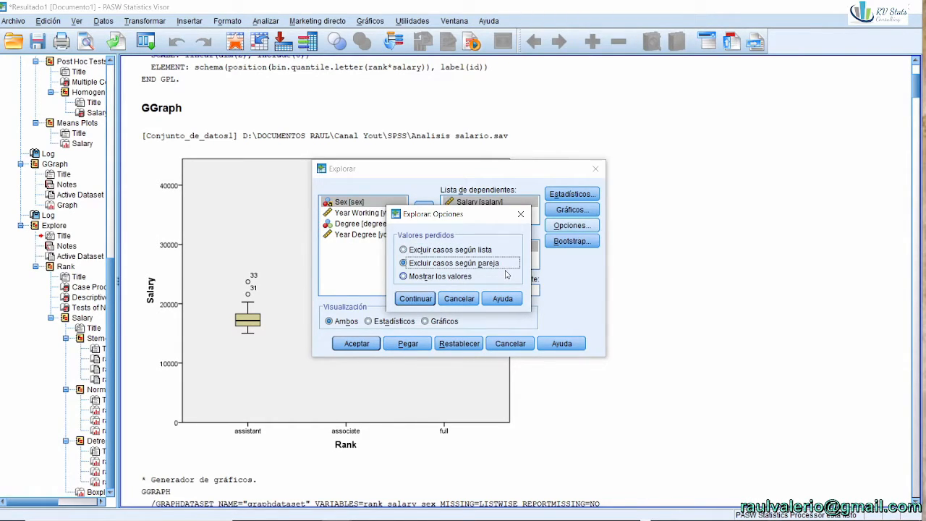
{"action": "left_click", "coordinate": [417, 299]}
{"action": "left_click", "coordinate": [354, 343]}
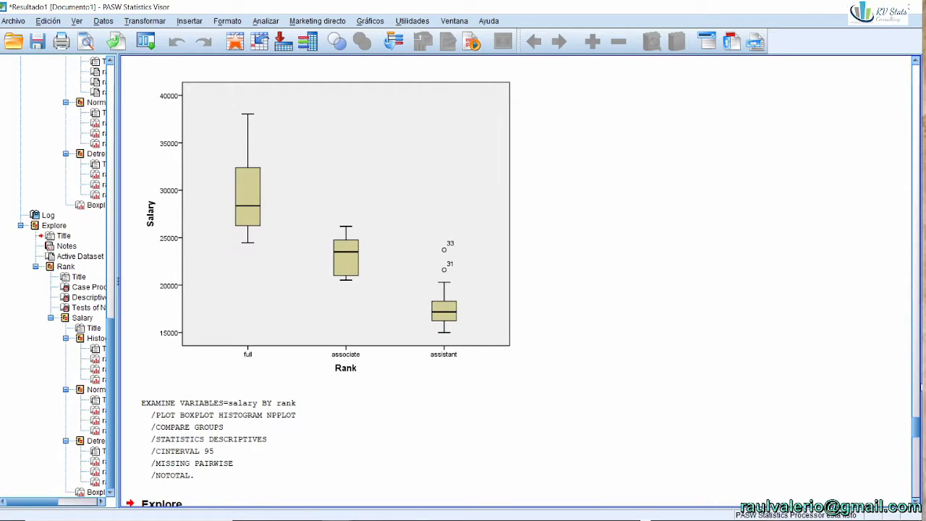
- Examine the new Explore output's case summary, Salary descriptives by rank, and Kolmogorov-Smirnov and Shapiro-Wilk normality tests
{"action": "mouse_move", "coordinate": [919, 428]}
{"action": "left_mouse_down"}
{"action": "mouse_move", "coordinate": [917, 464]}
{"action": "mouse_move", "coordinate": [917, 435]}
{"action": "left_mouse_up"}
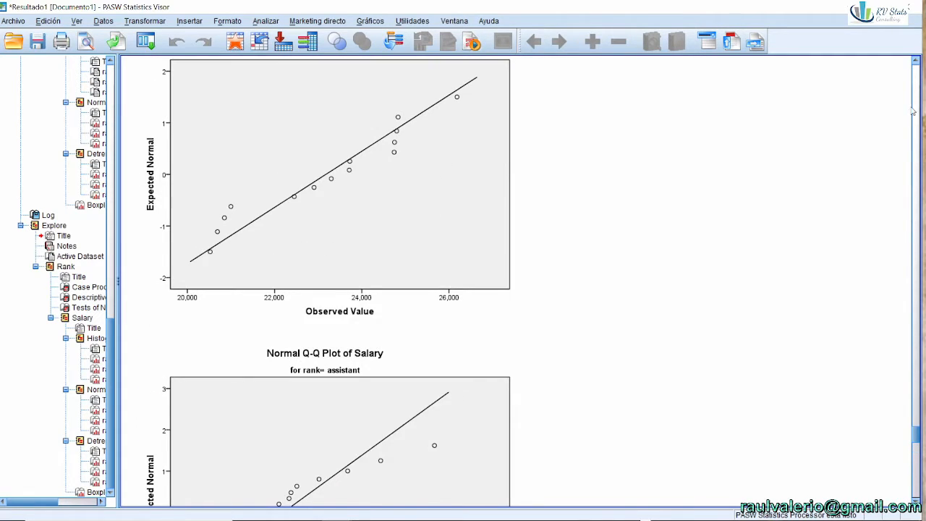
{"action": "left_click", "coordinate": [918, 67]}
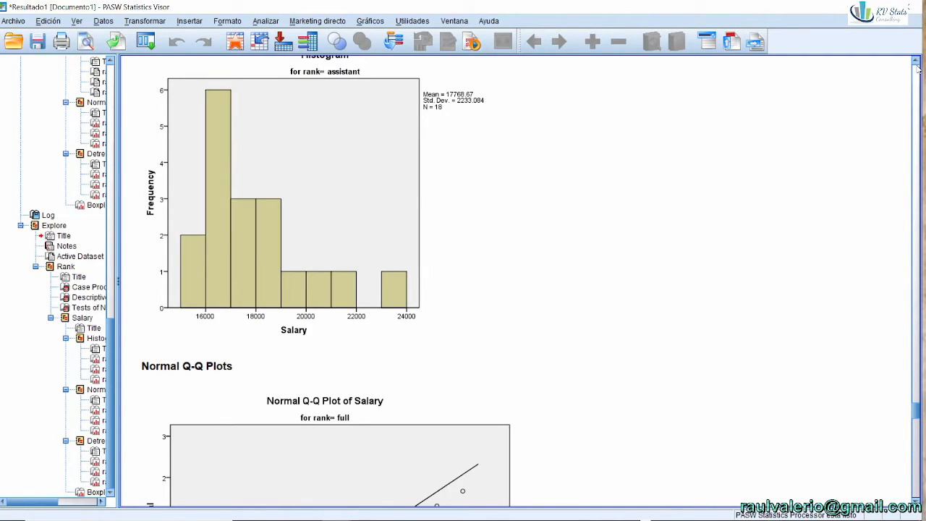
{"action": "left_click", "coordinate": [918, 67]}
{"action": "left_click", "coordinate": [918, 68]}
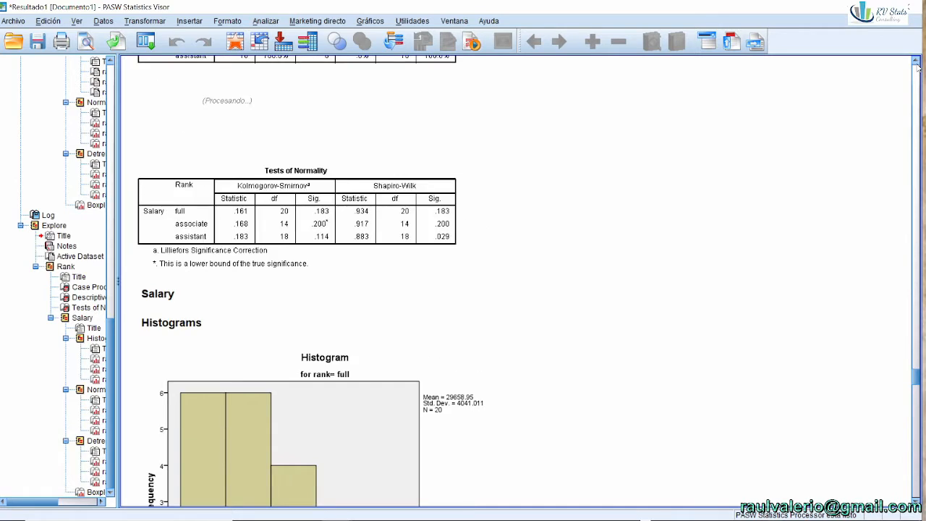
{"action": "left_click", "coordinate": [918, 68]}
{"action": "left_click_drag", "start_coordinate": [915, 340], "coordinate": [913, 366]}
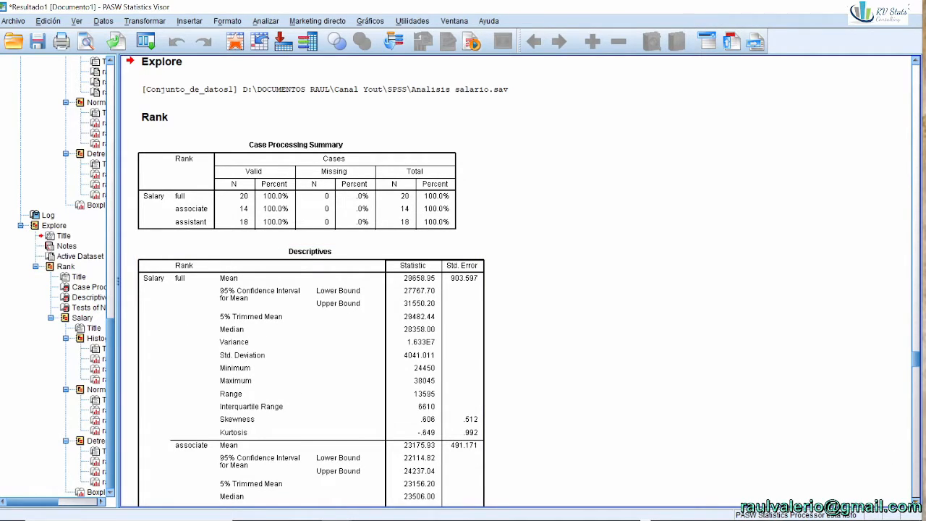
{"action": "scroll", "coordinate": [507, 282], "scroll_direction": "down", "scroll_amount": 5}
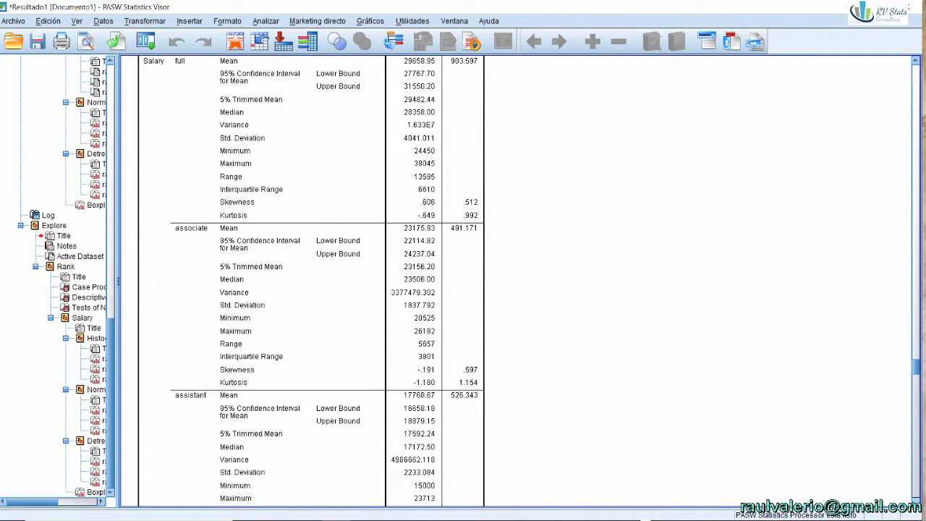
{"action": "scroll", "coordinate": [311, 282], "scroll_direction": "down", "scroll_amount": 2}
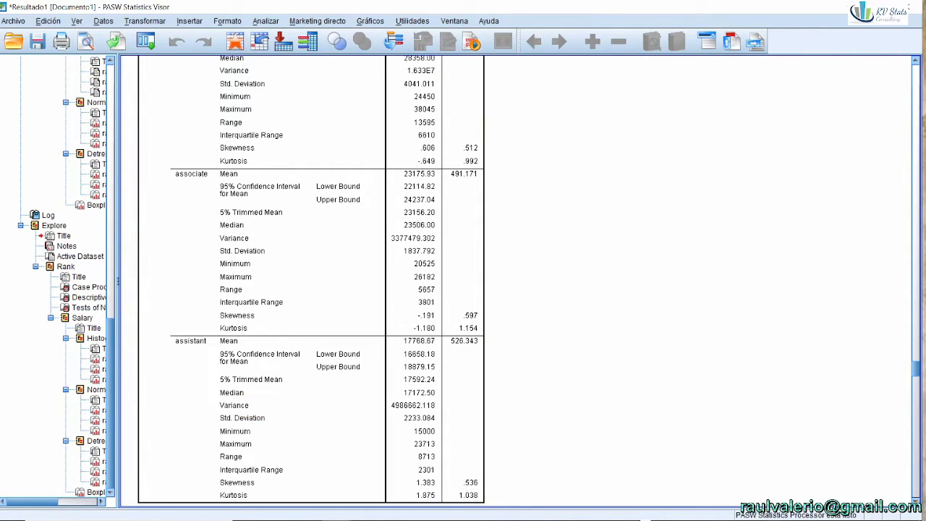
{"action": "scroll", "coordinate": [311, 281], "scroll_direction": "down", "scroll_amount": 8}
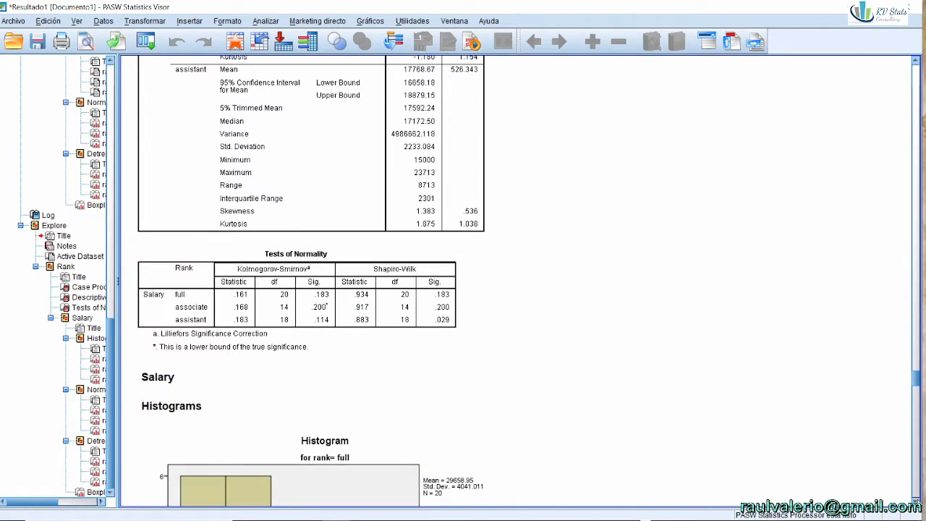
{"action": "scroll", "coordinate": [376, 170], "scroll_direction": "down", "scroll_amount": 2}
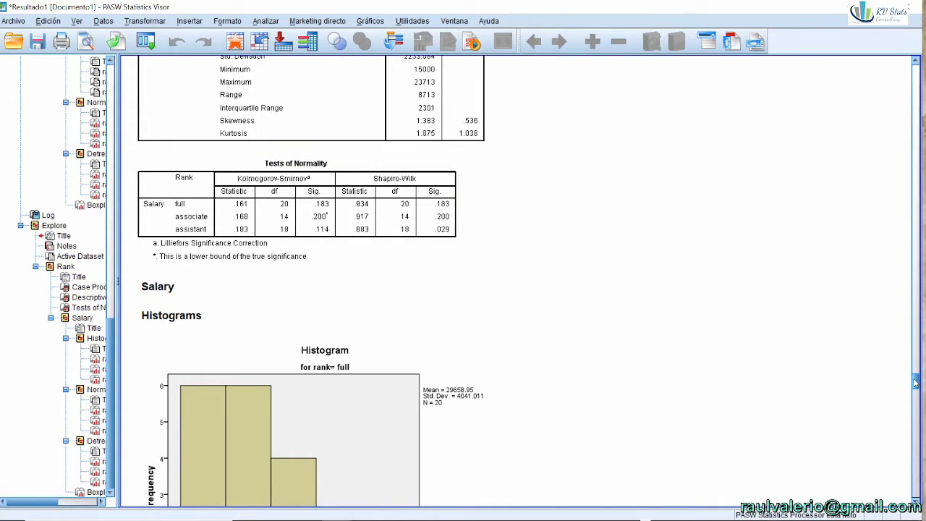
- Examine the Salary histograms, normal Q-Q plots and boxplot by rank, and the means plot from the one-way ANOVA
{"action": "left_click_drag", "start_coordinate": [915, 384], "coordinate": [915, 389]}
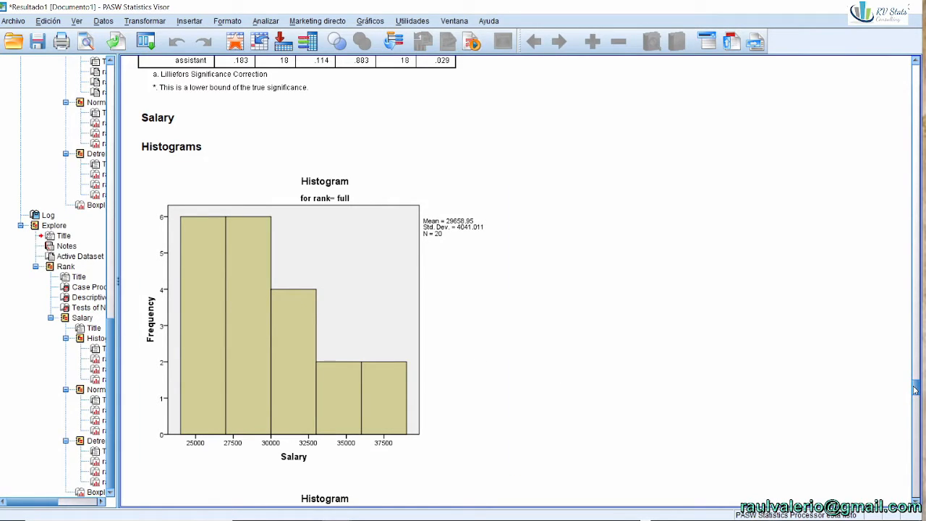
{"action": "left_click_drag", "start_coordinate": [916, 390], "coordinate": [910, 427]}
{"action": "left_click", "coordinate": [369, 342]}
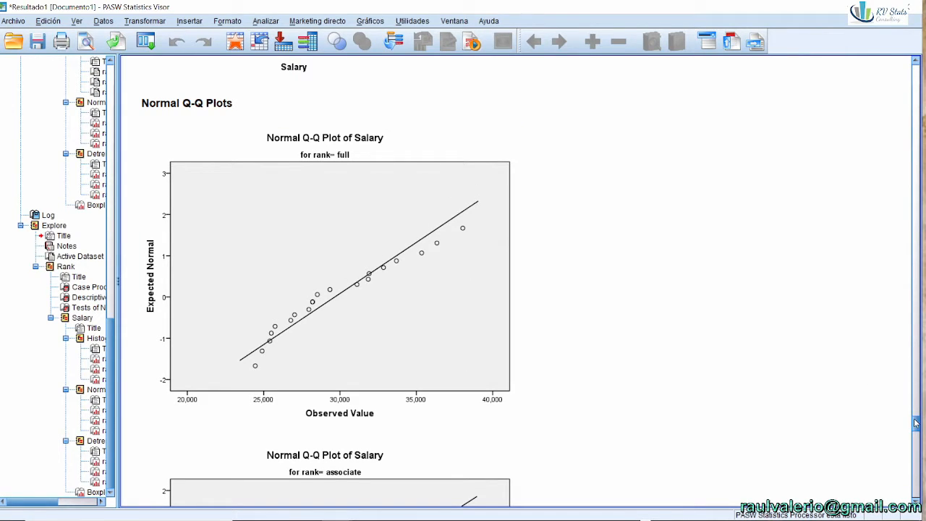
{"action": "left_click_drag", "start_coordinate": [916, 424], "coordinate": [902, 491]}
{"action": "left_click", "coordinate": [236, 309]}
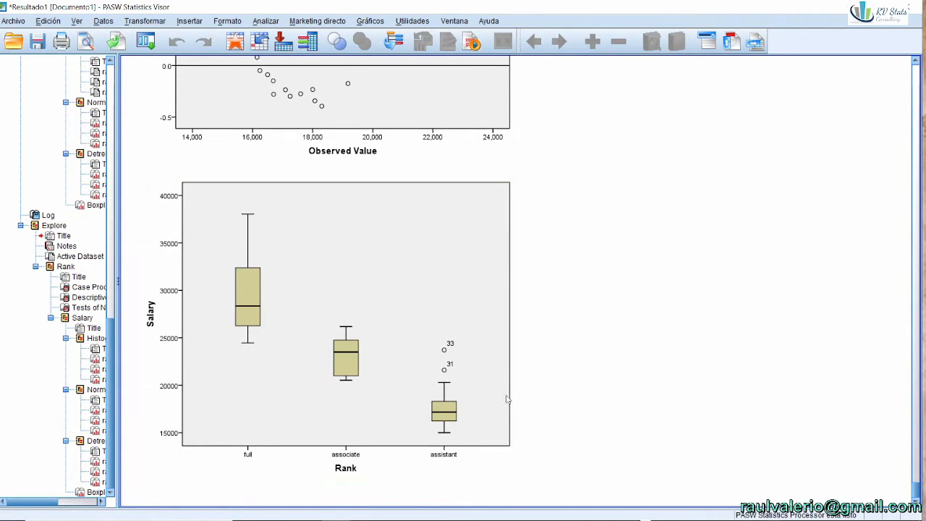
{"action": "left_click", "coordinate": [393, 450]}
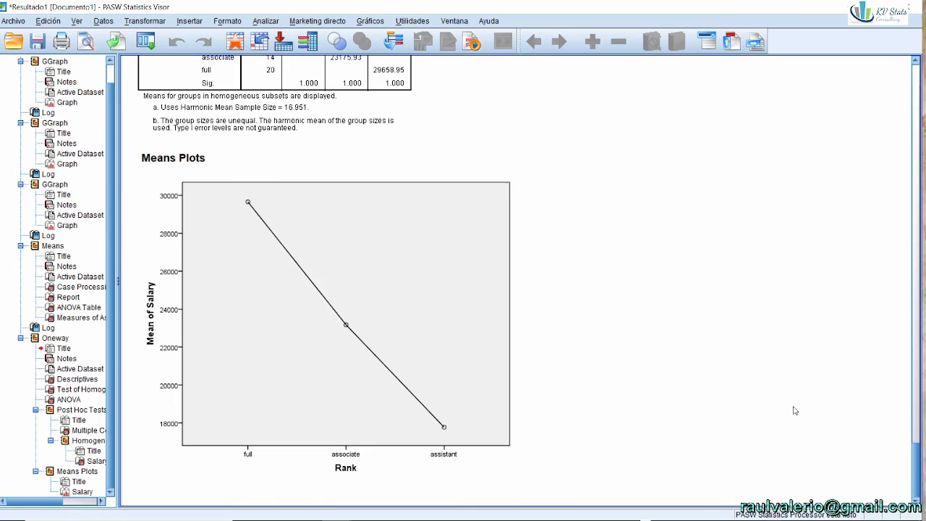
{"action": "left_click_drag", "start_coordinate": [916, 463], "coordinate": [918, 442]}
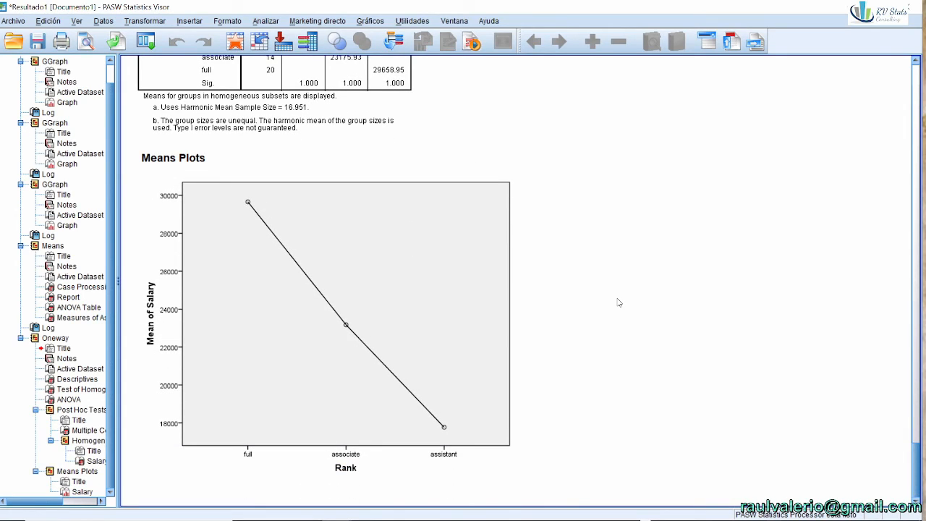